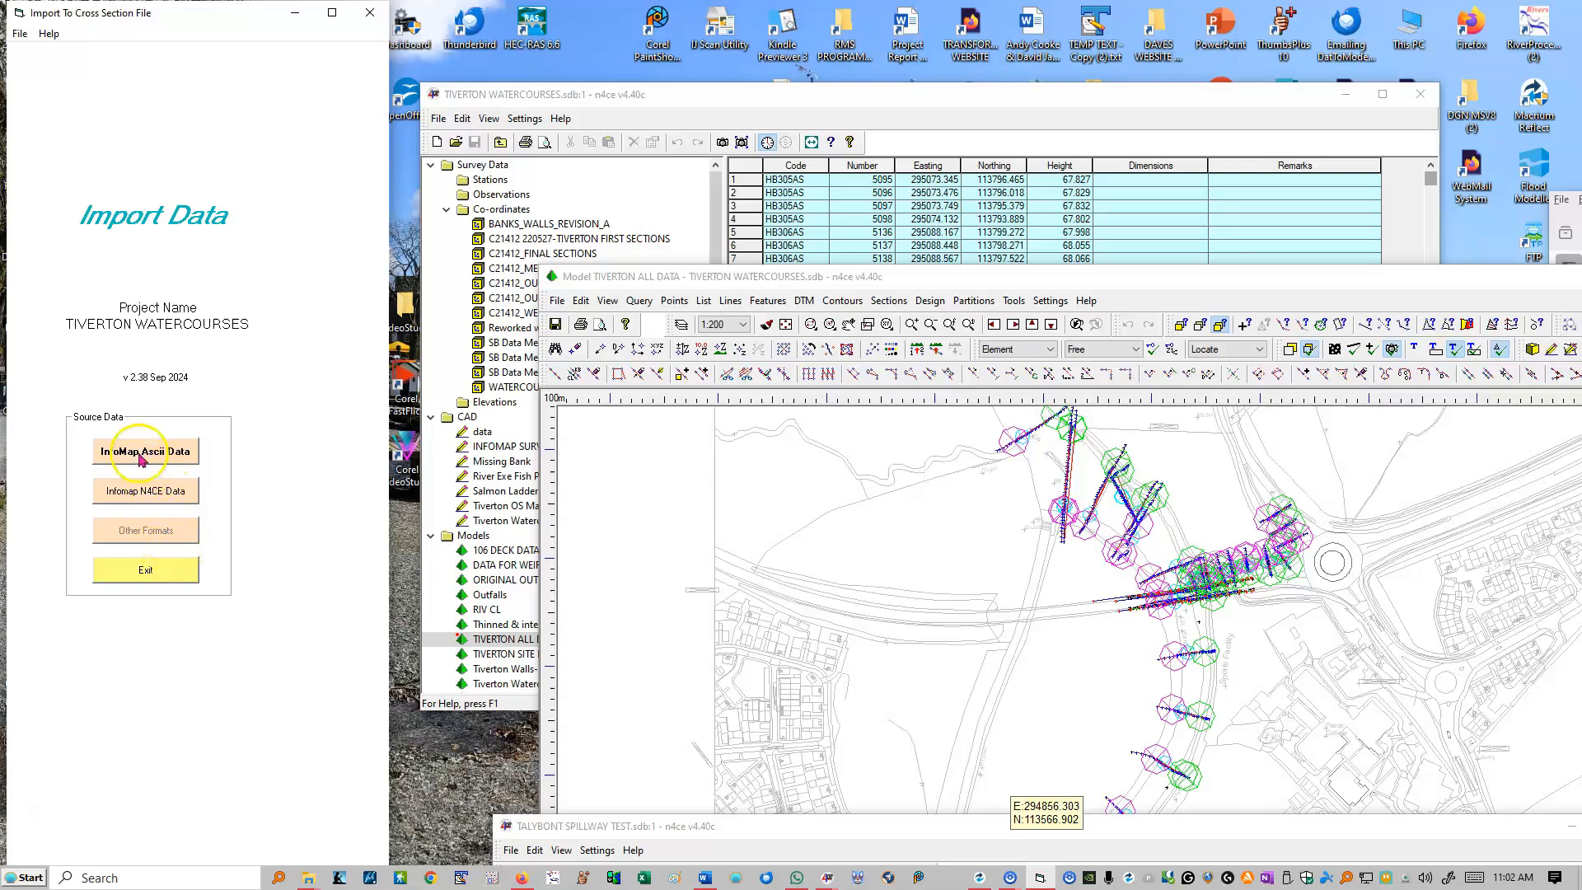
Step: Start an InfoMap ASCII data import and select TIVERTON ALL DATA-131.csv as the main sections file
{"action": "left_click", "coordinate": [140, 459]}
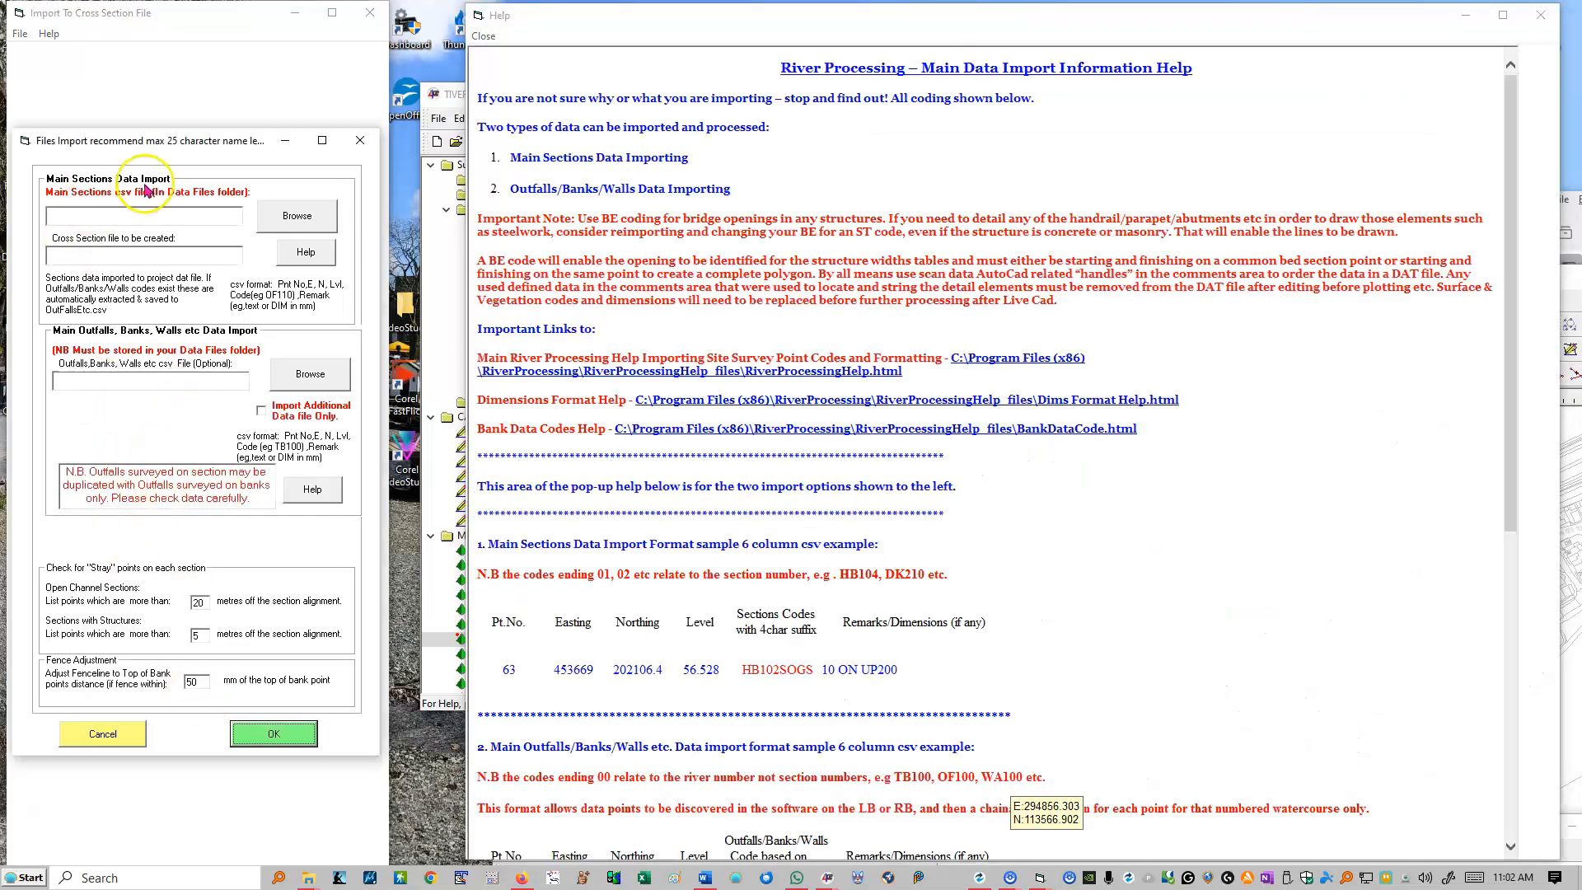
{"action": "mouse_move", "coordinate": [183, 149]}
{"action": "left_mouse_down"}
{"action": "mouse_move", "coordinate": [189, 96]}
{"action": "mouse_move", "coordinate": [178, 174]}
{"action": "left_mouse_up"}
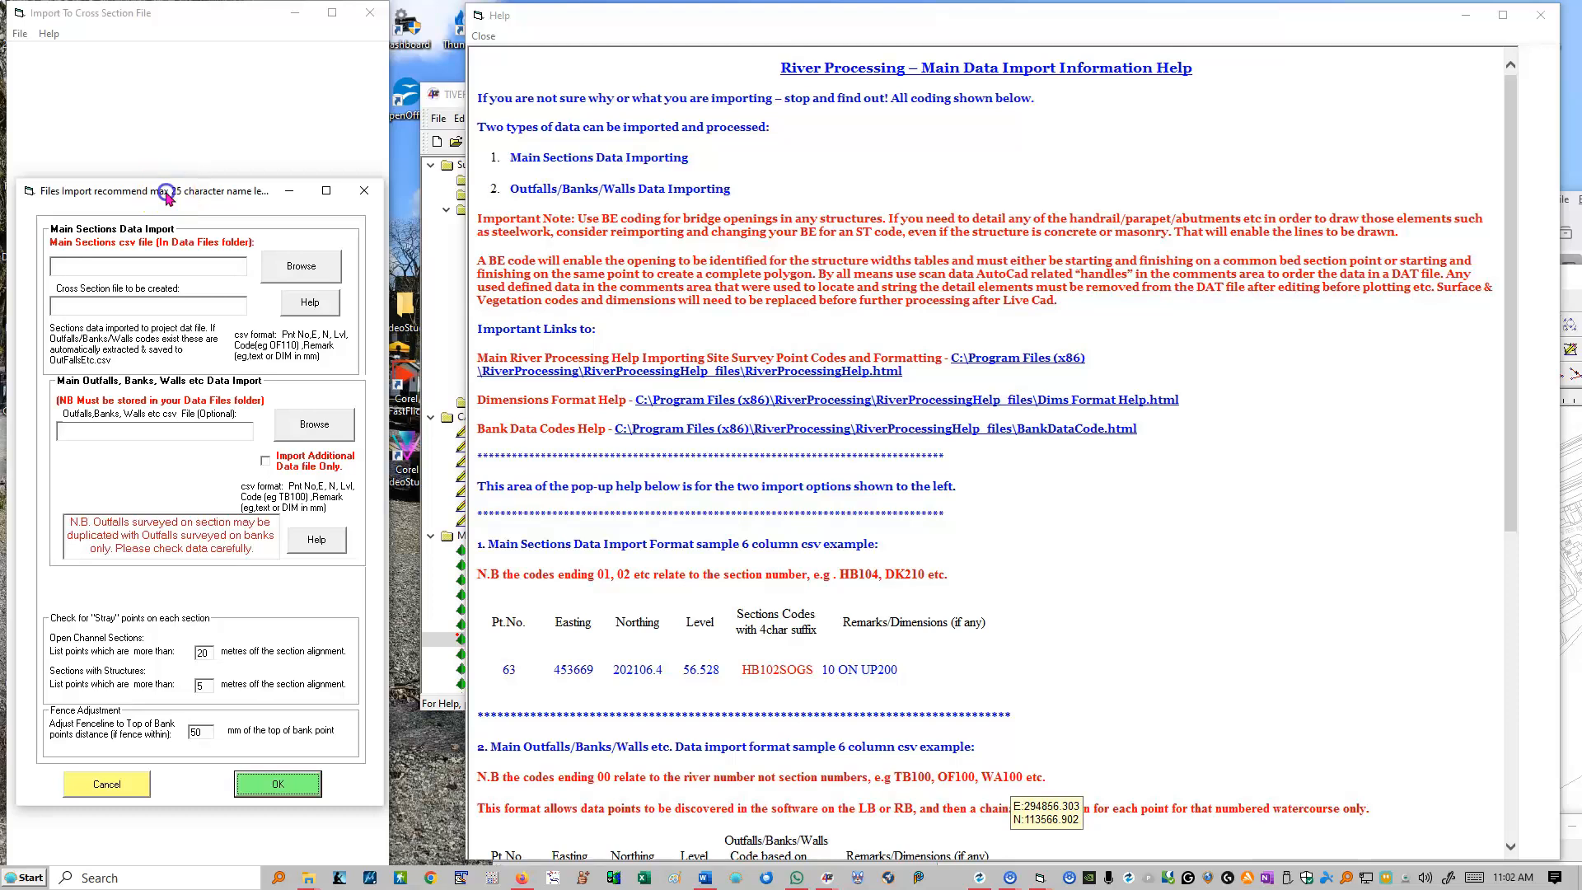
{"action": "left_click_drag", "start_coordinate": [165, 196], "coordinate": [171, 189]}
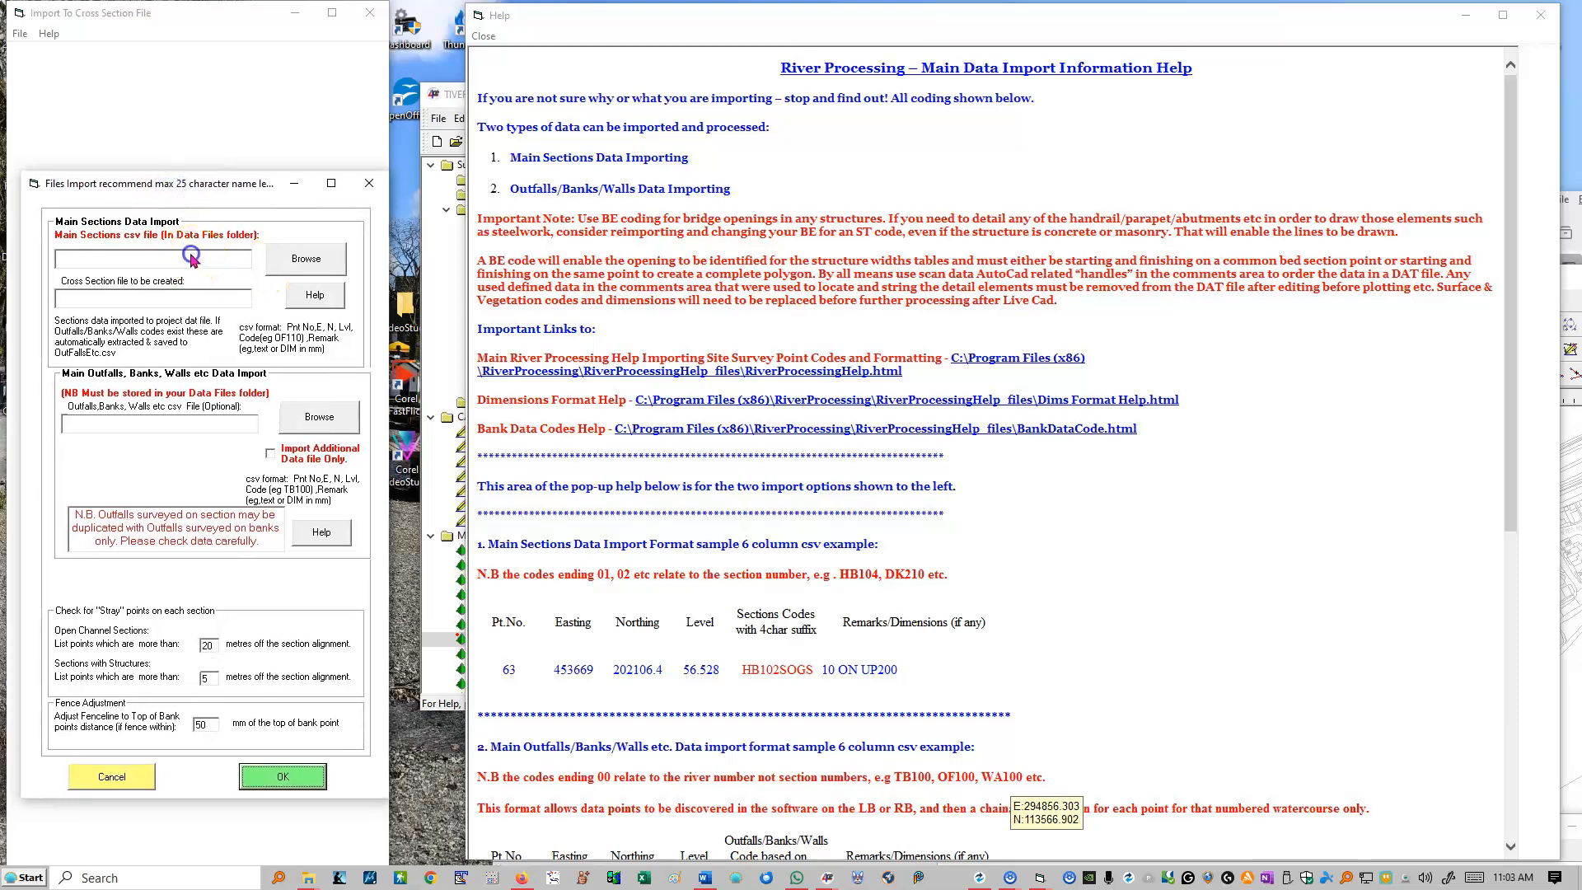
{"action": "left_click", "coordinate": [298, 262]}
{"action": "scroll", "coordinate": [1039, 363], "scroll_direction": "down", "scroll_amount": 5}
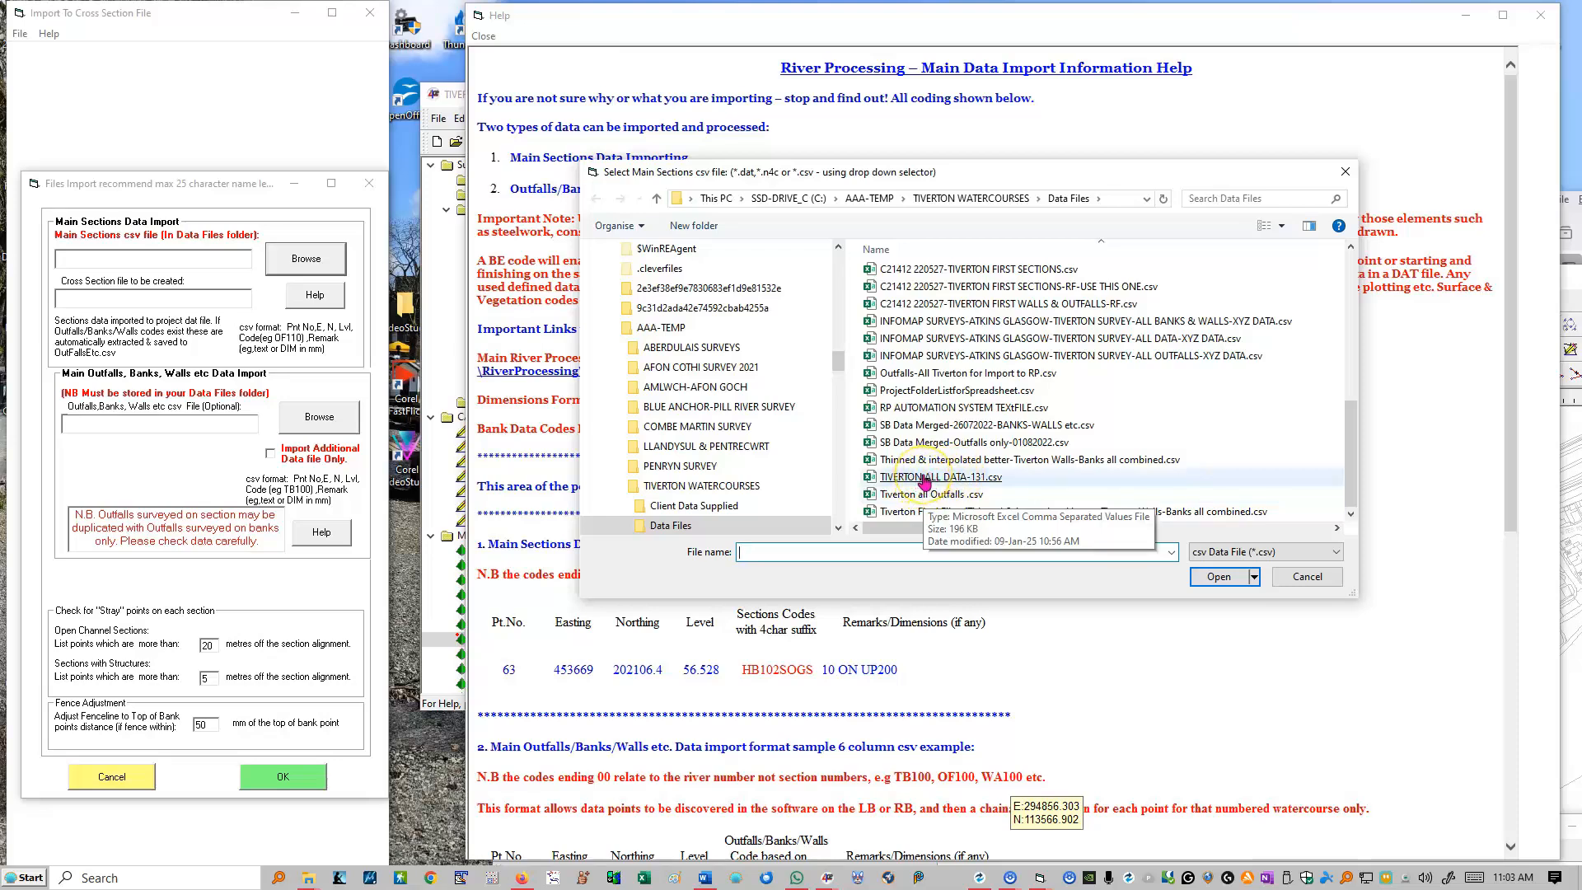
{"action": "double_click", "coordinate": [896, 478]}
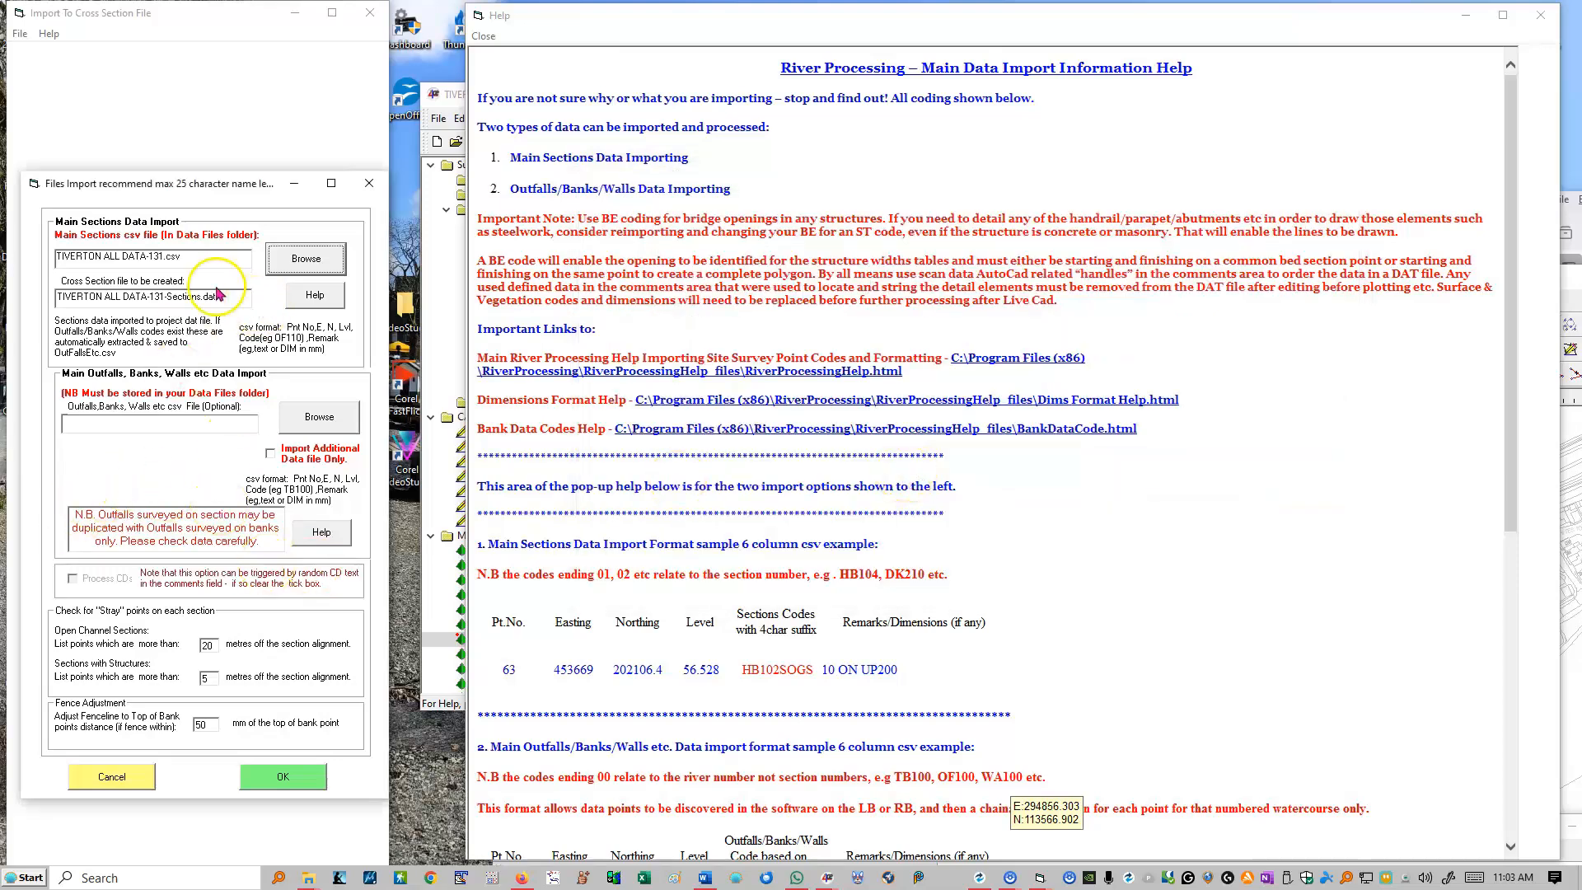
{"action": "left_click", "coordinate": [225, 296]}
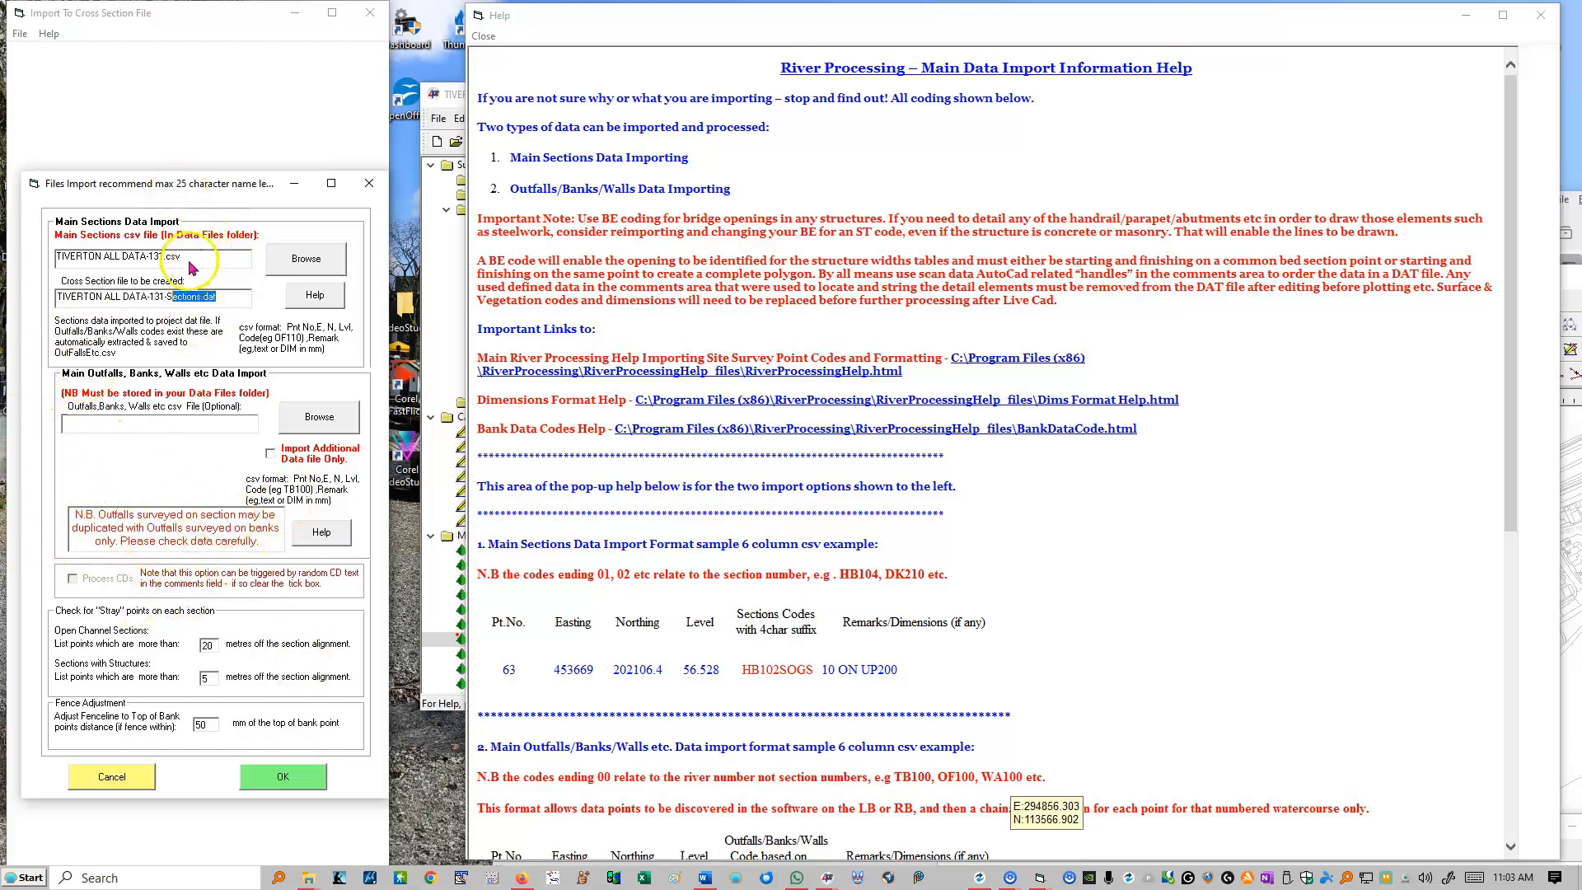
{"action": "left_click", "coordinate": [235, 299]}
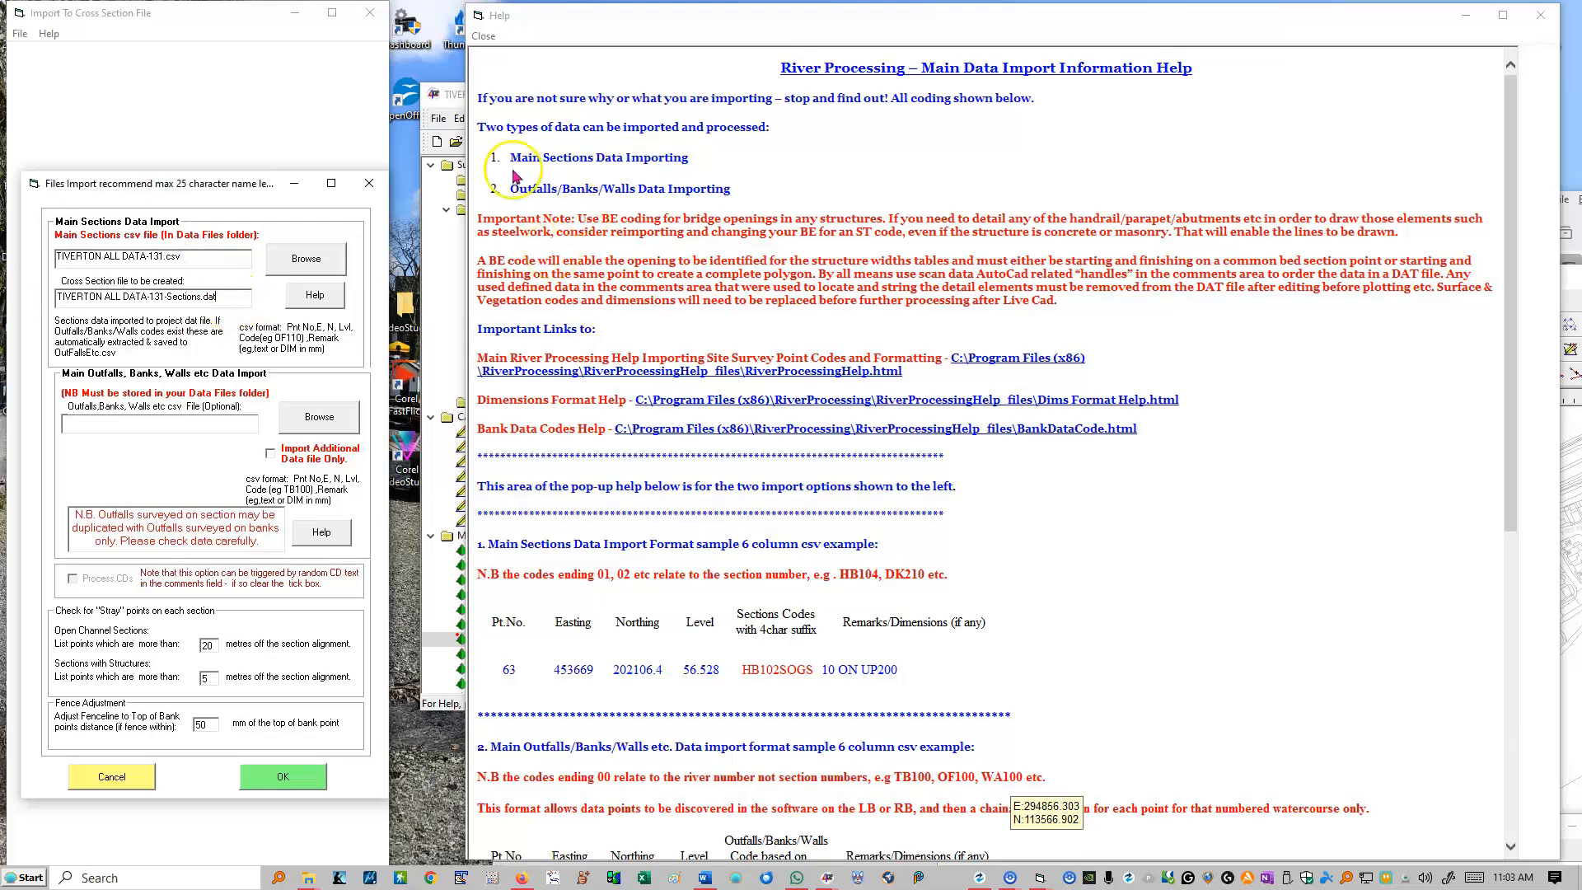
Step: Switch to n4ce and show the TIVERTON ALL DATA model in a maximized window
{"action": "left_click", "coordinate": [441, 281]}
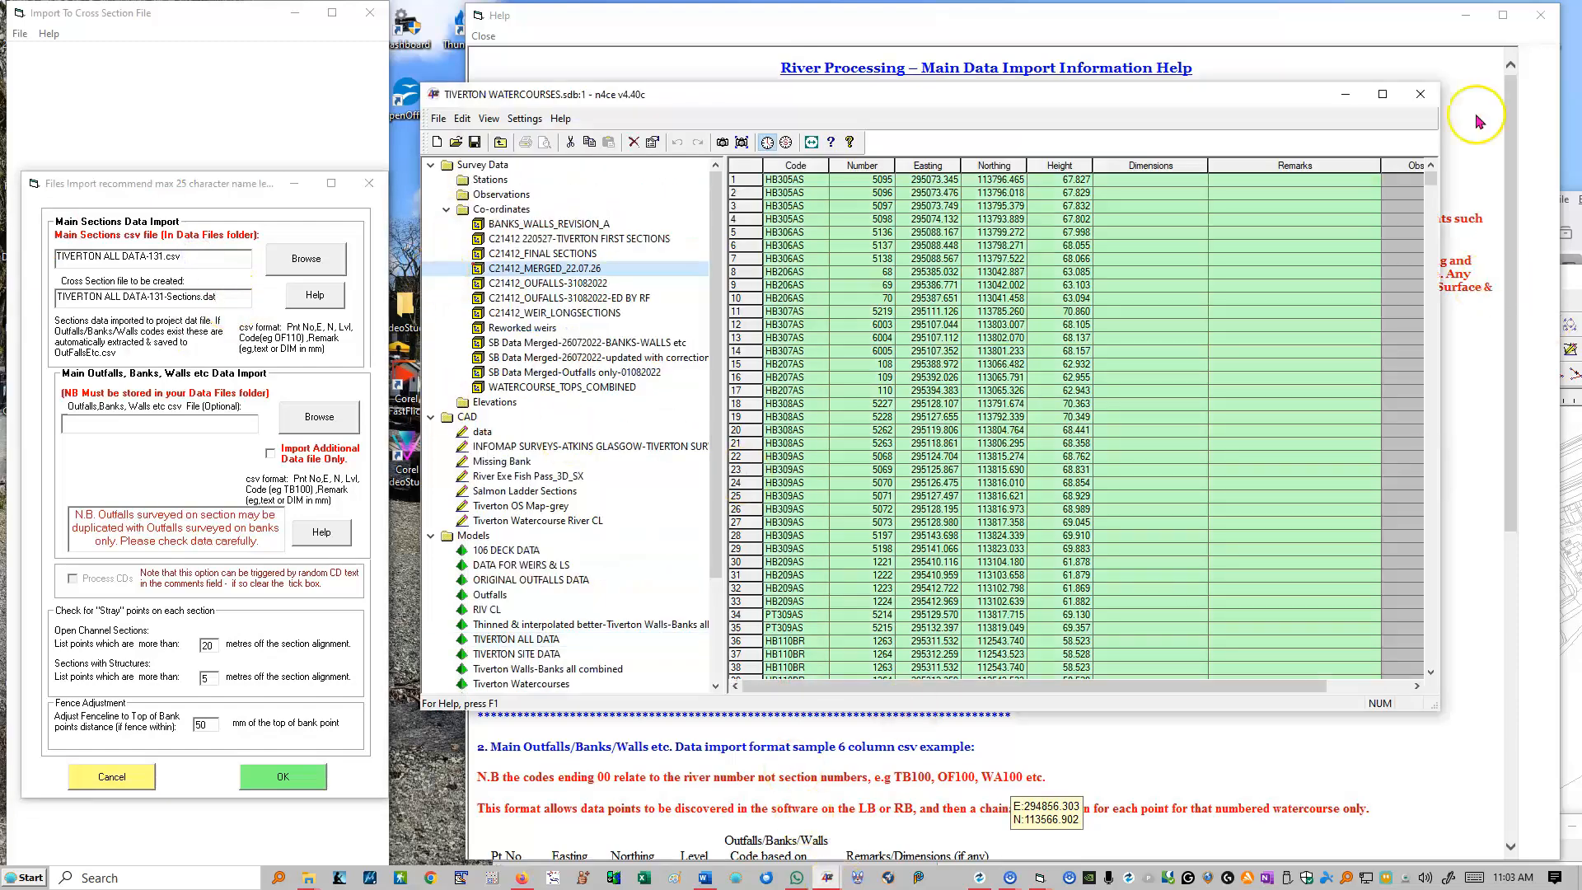
{"action": "left_click", "coordinate": [1544, 23]}
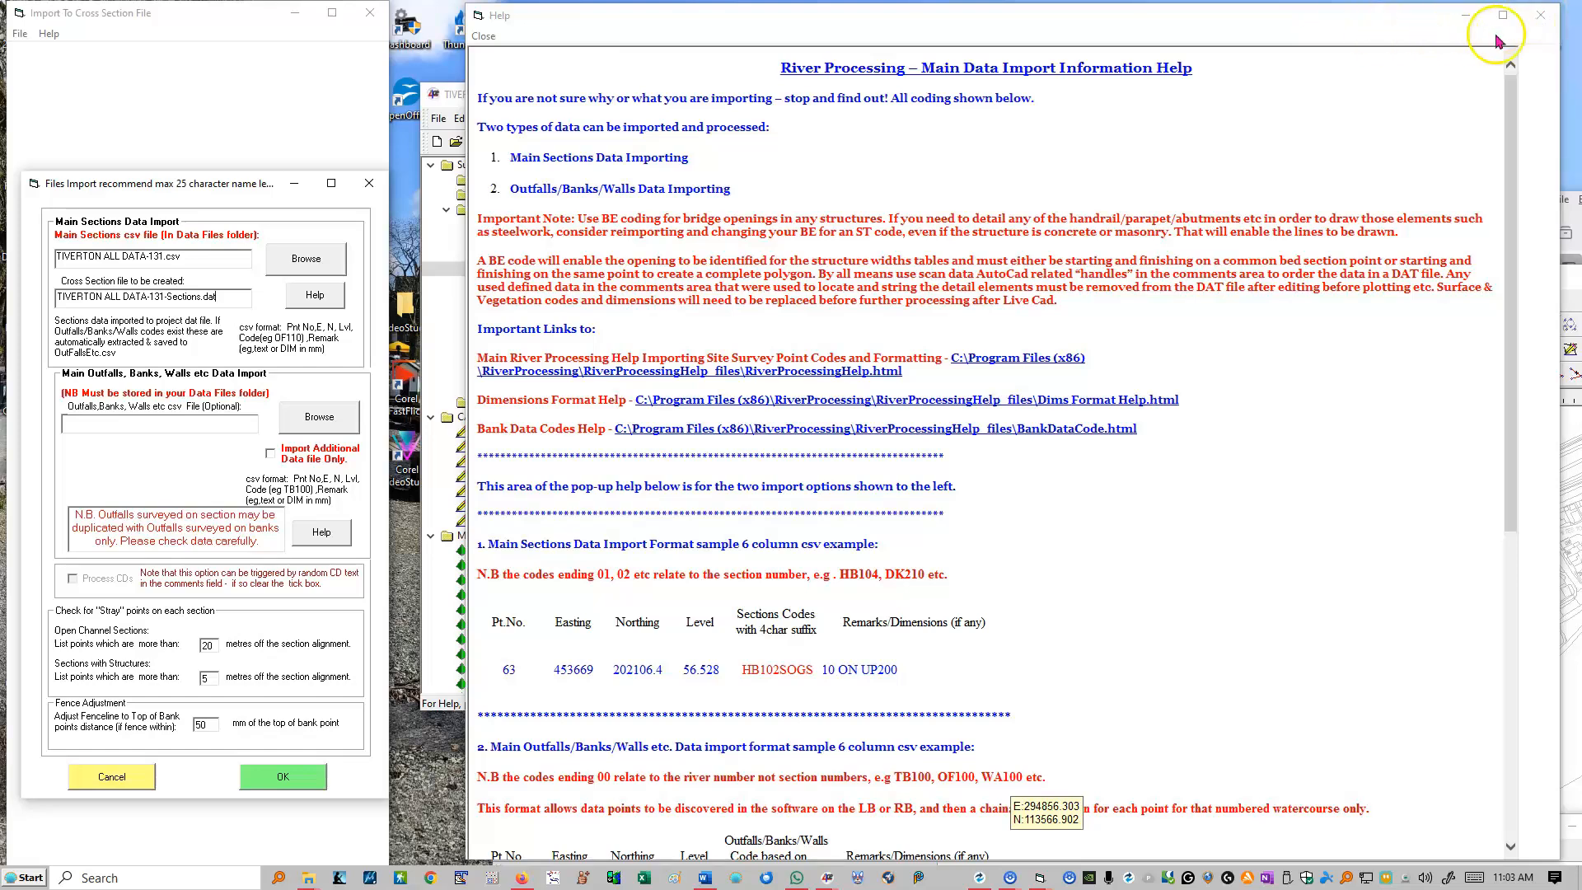
{"action": "left_click", "coordinate": [435, 665]}
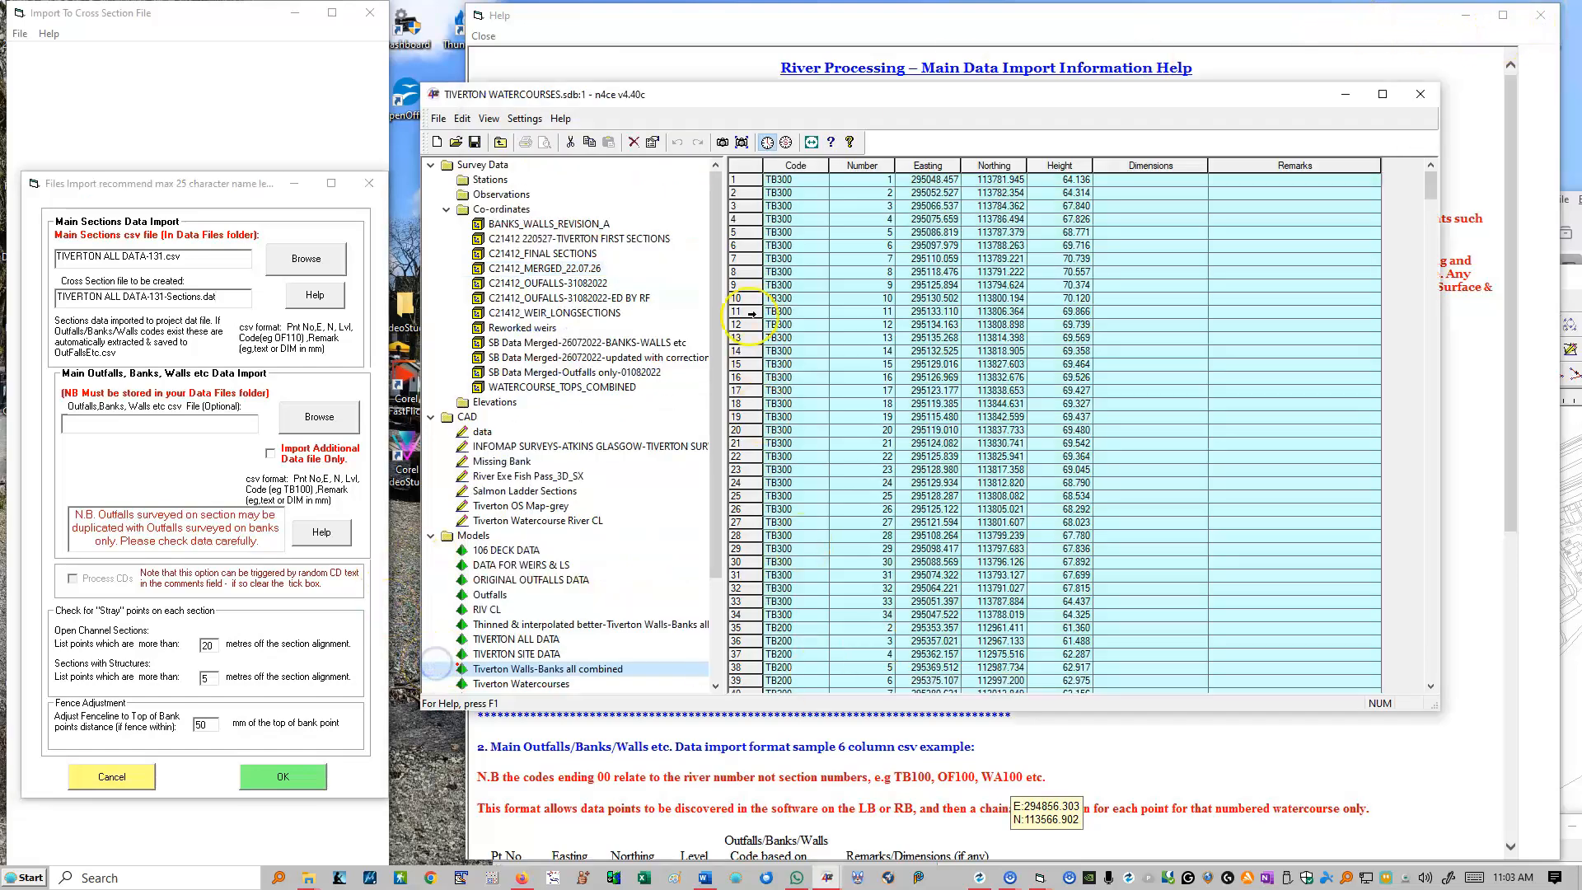
{"action": "left_click", "coordinate": [741, 143]}
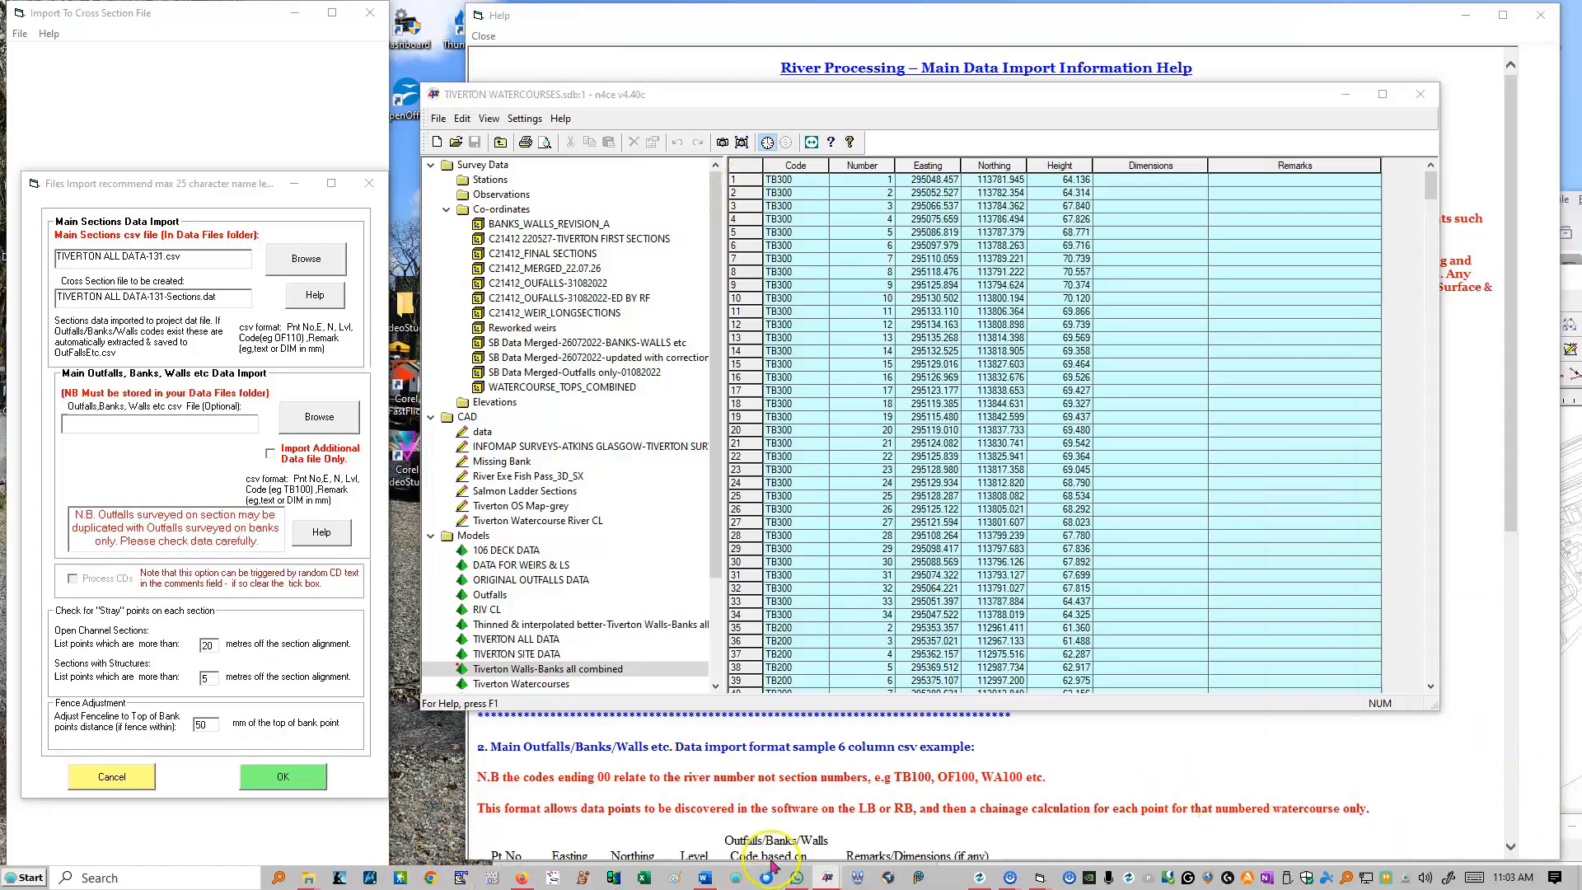
{"action": "left_click", "coordinate": [828, 881]}
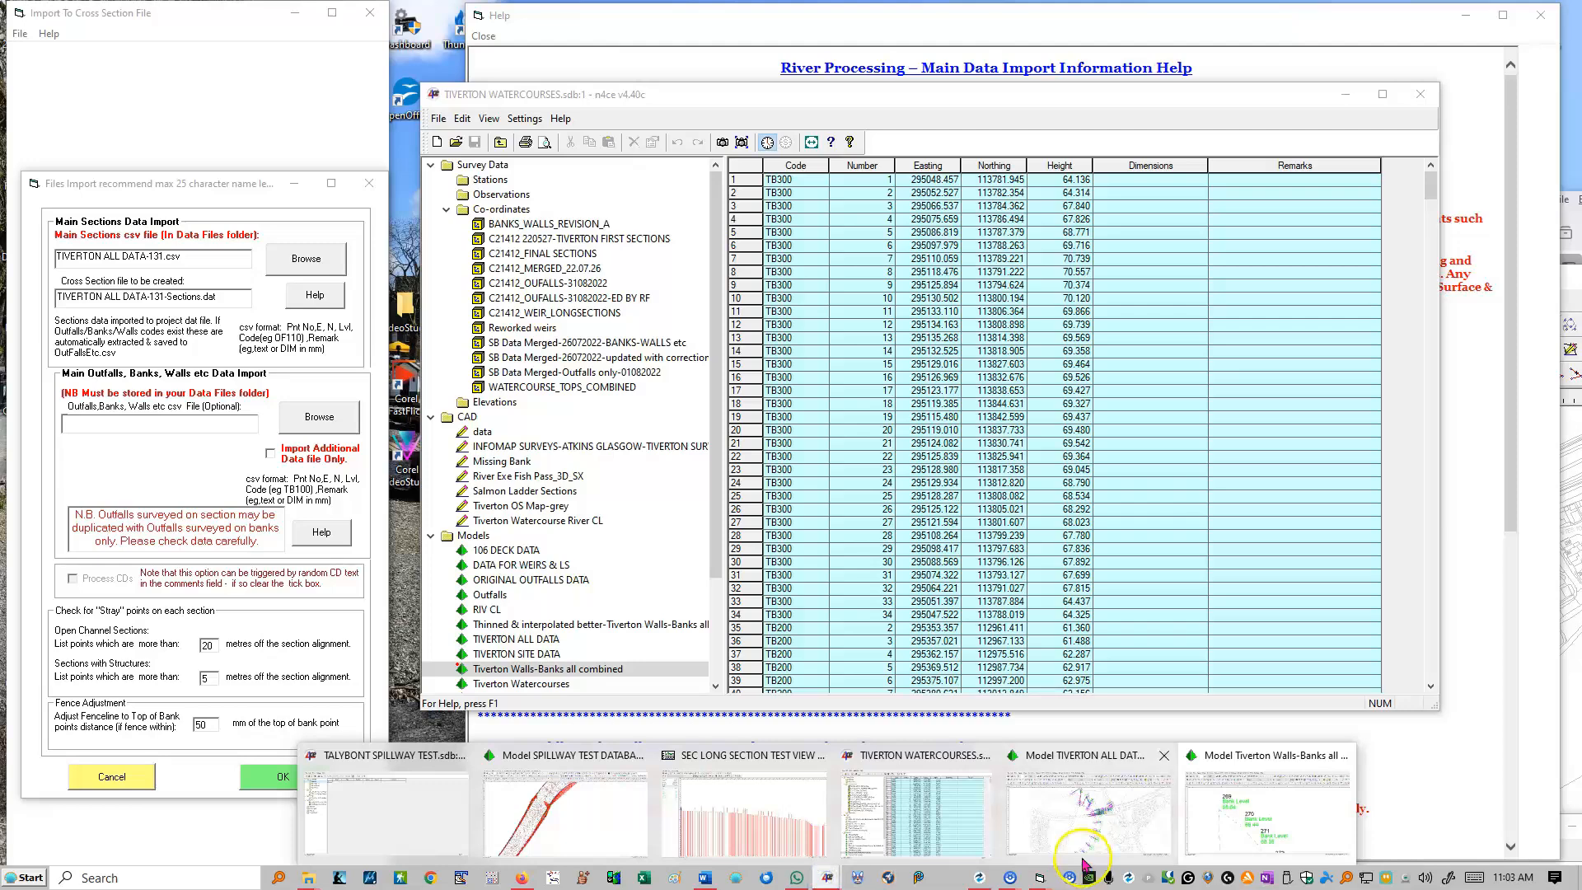
{"action": "left_click", "coordinate": [1086, 824]}
{"action": "left_click_drag", "start_coordinate": [1055, 282], "coordinate": [816, 120]}
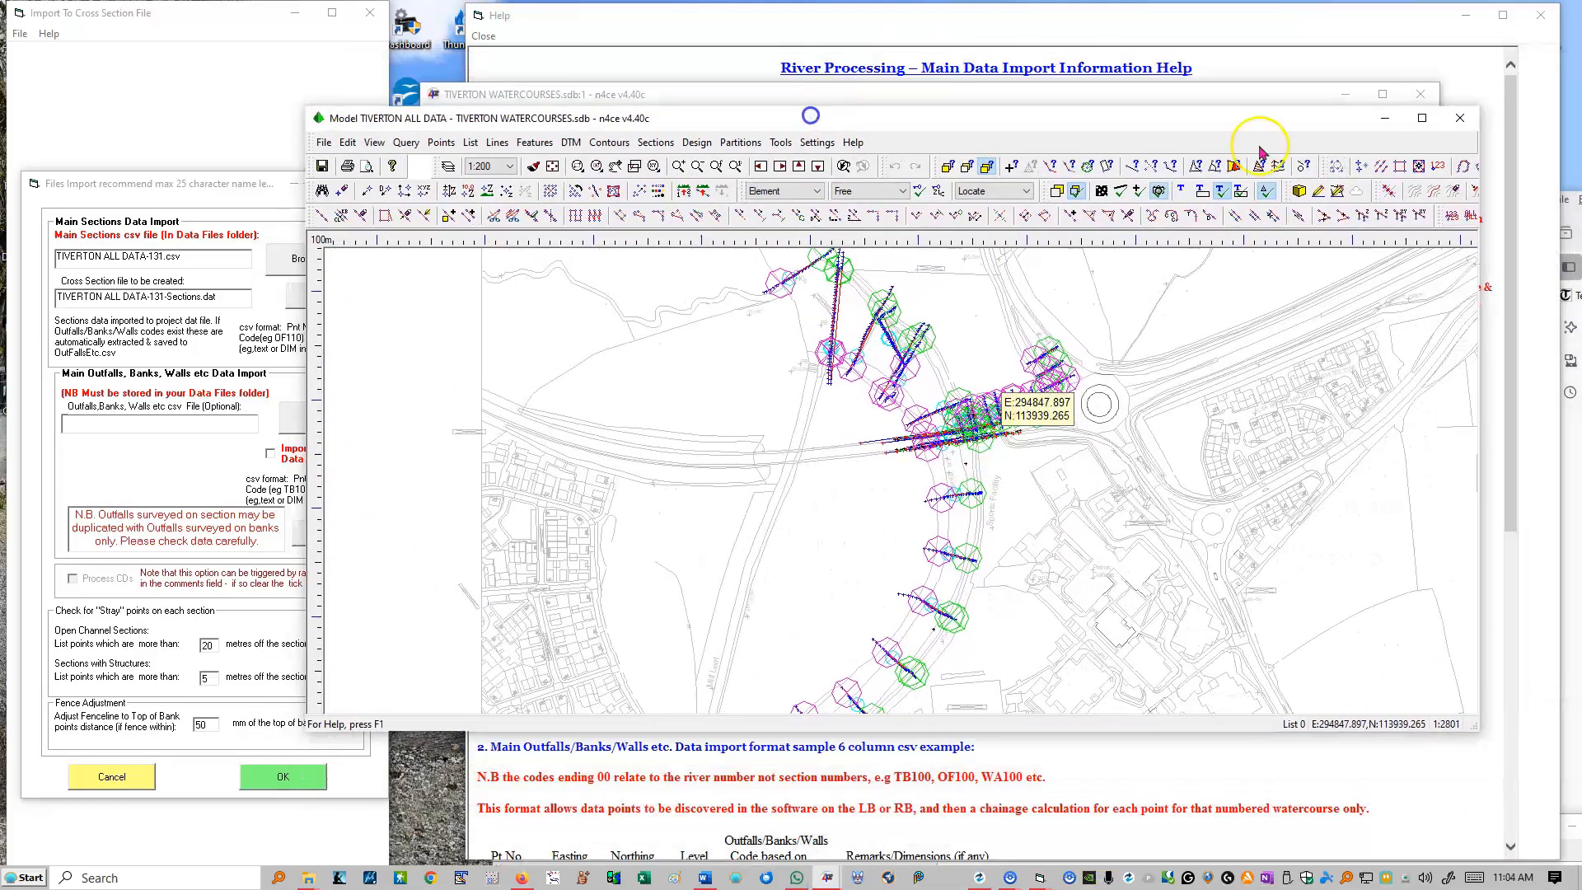
{"action": "left_click", "coordinate": [1421, 117]}
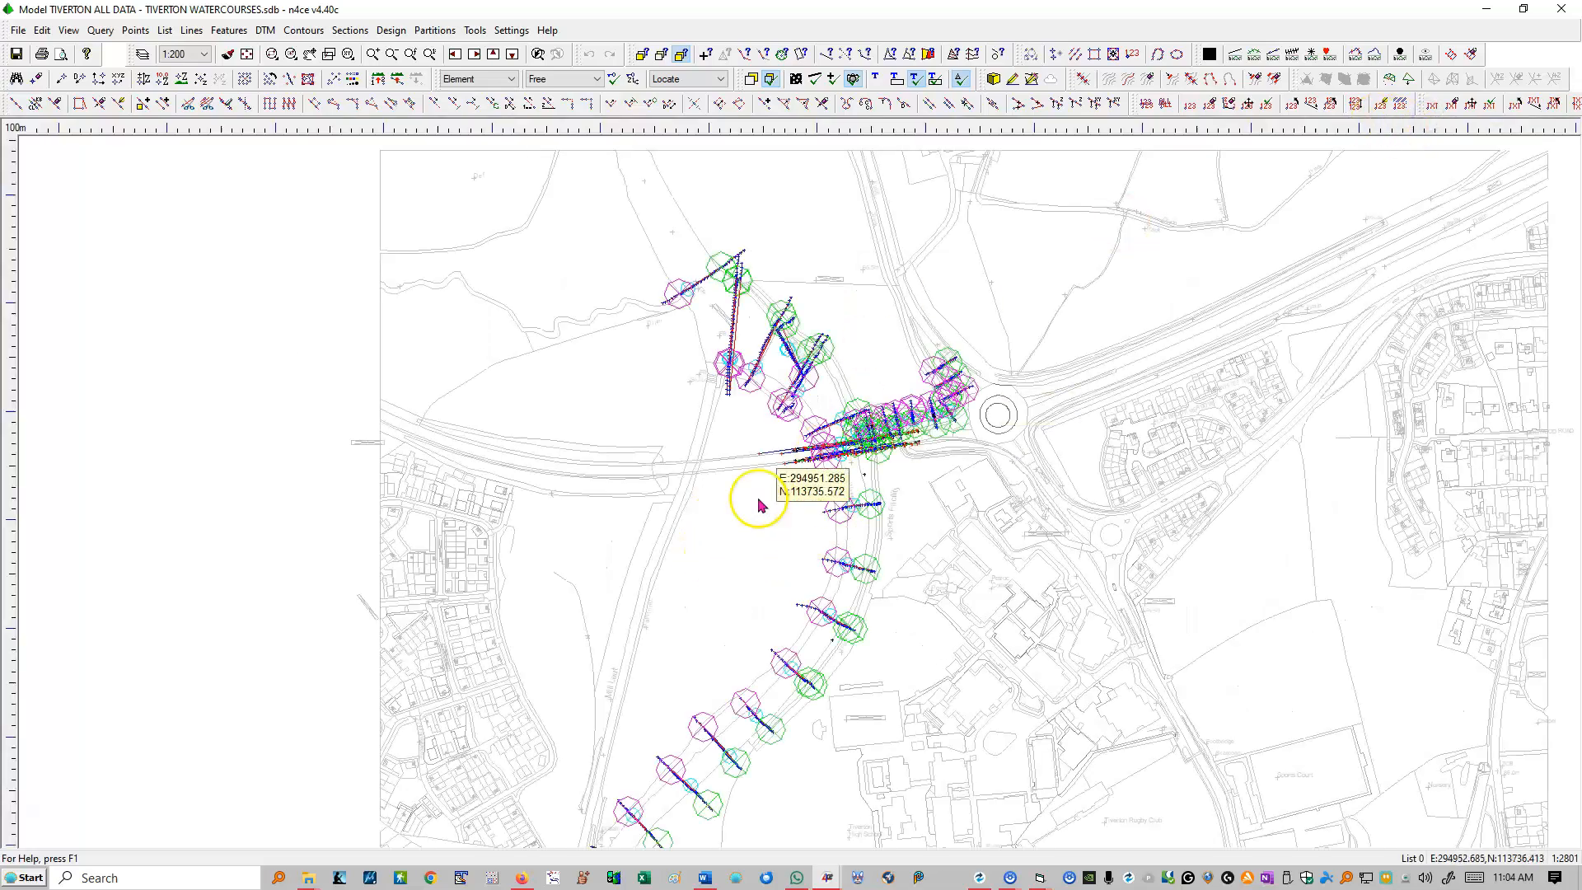
Step: Examine the full extent of the surveyed sections and the bridge sections at the river's southern end
{"action": "scroll", "coordinate": [745, 336], "scroll_direction": "down", "scroll_amount": 4}
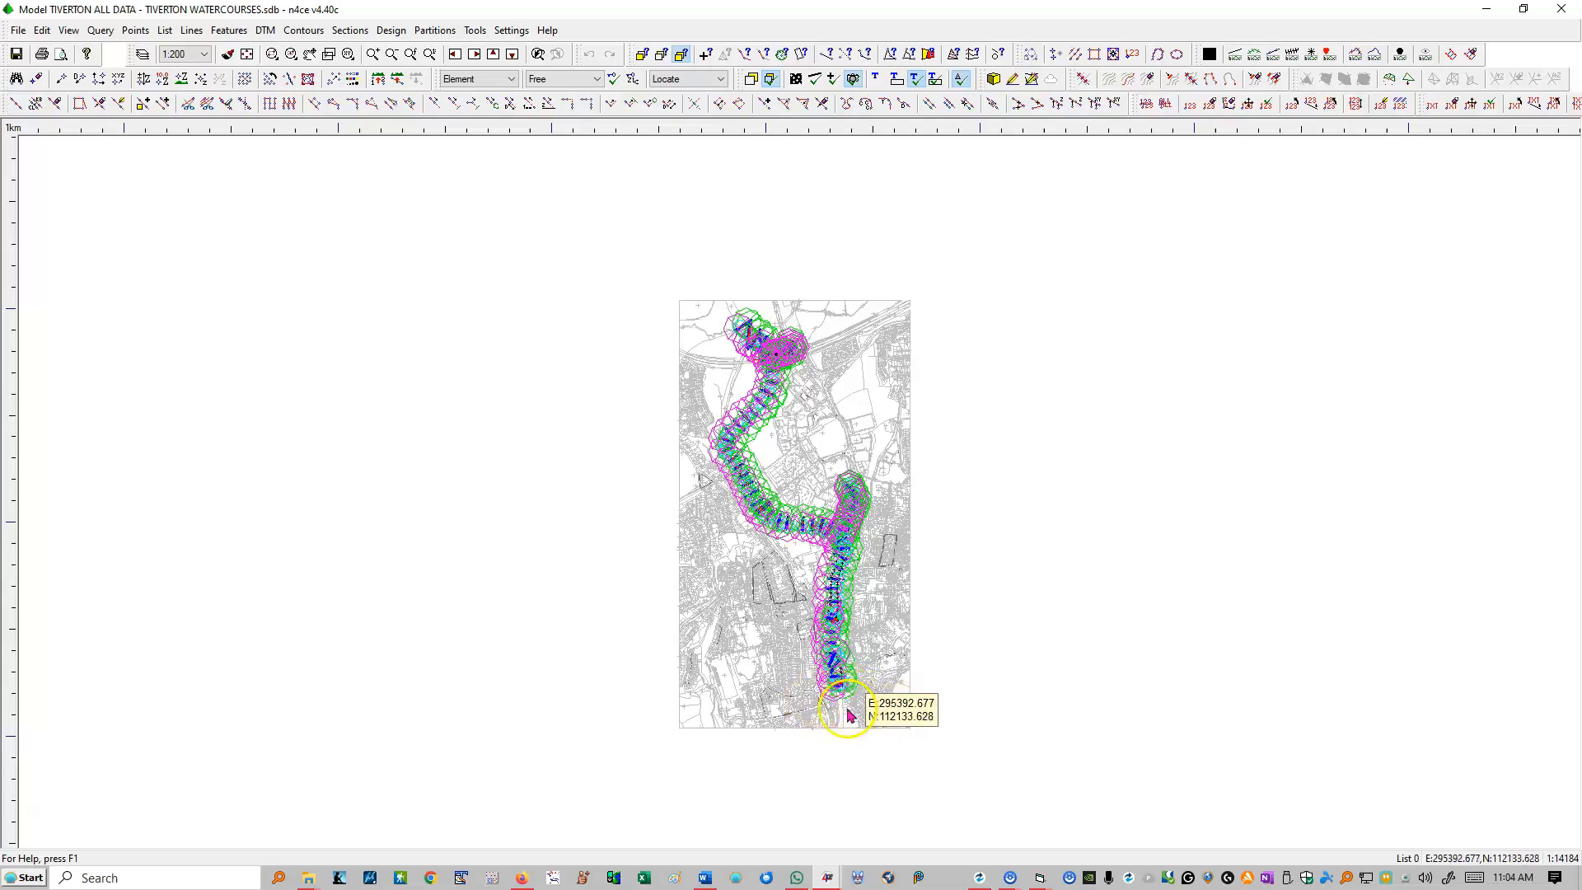
{"action": "scroll", "coordinate": [846, 708], "scroll_direction": "up", "scroll_amount": 3}
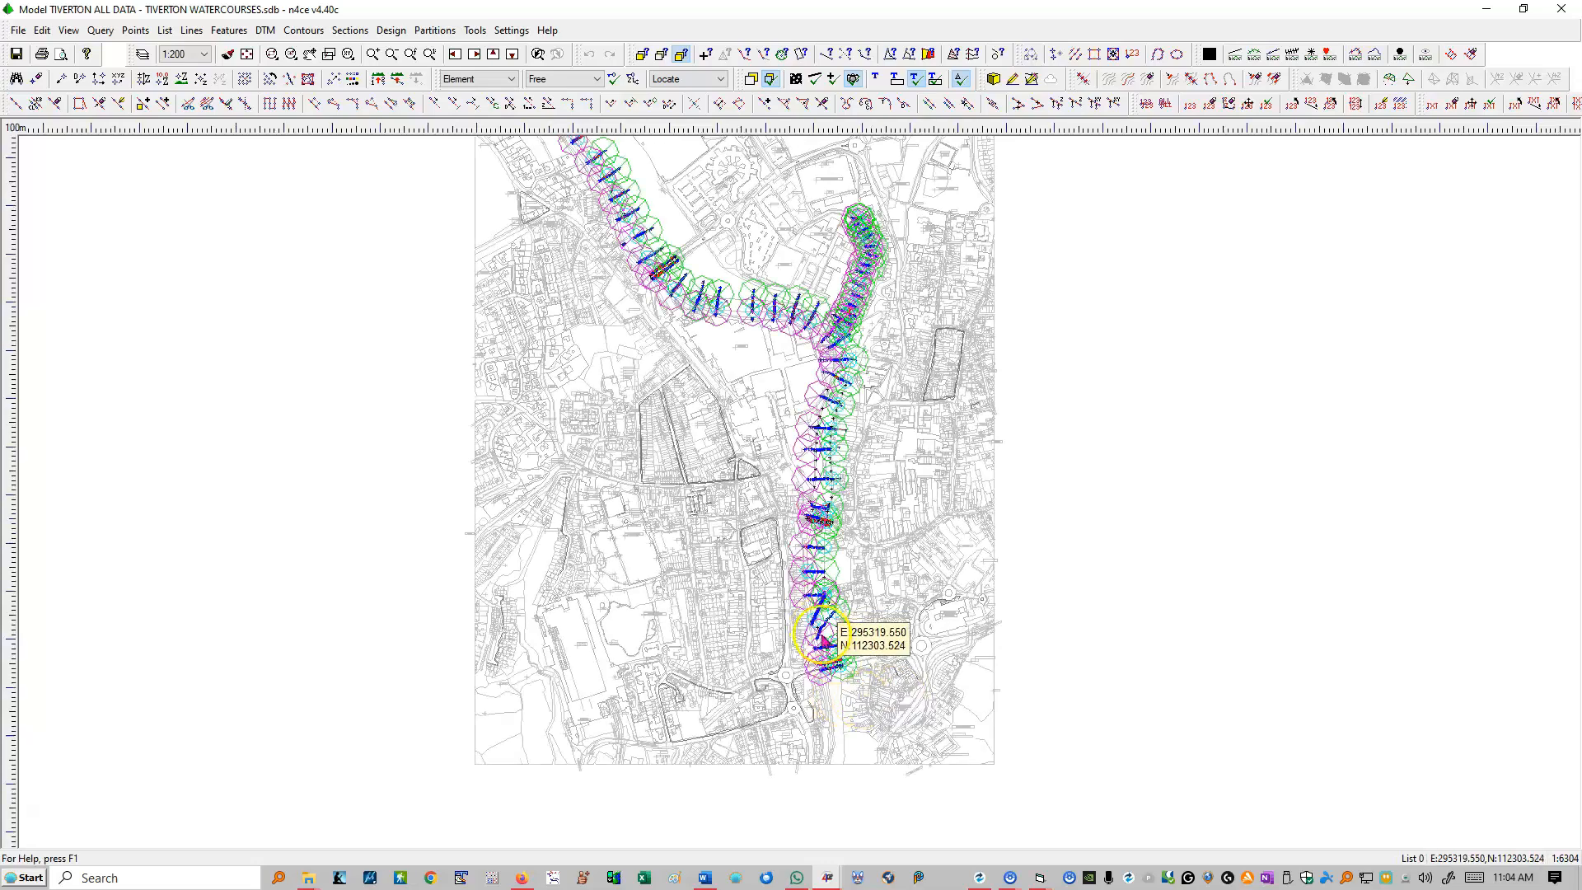
{"action": "scroll", "coordinate": [828, 676], "scroll_direction": "up", "scroll_amount": 2}
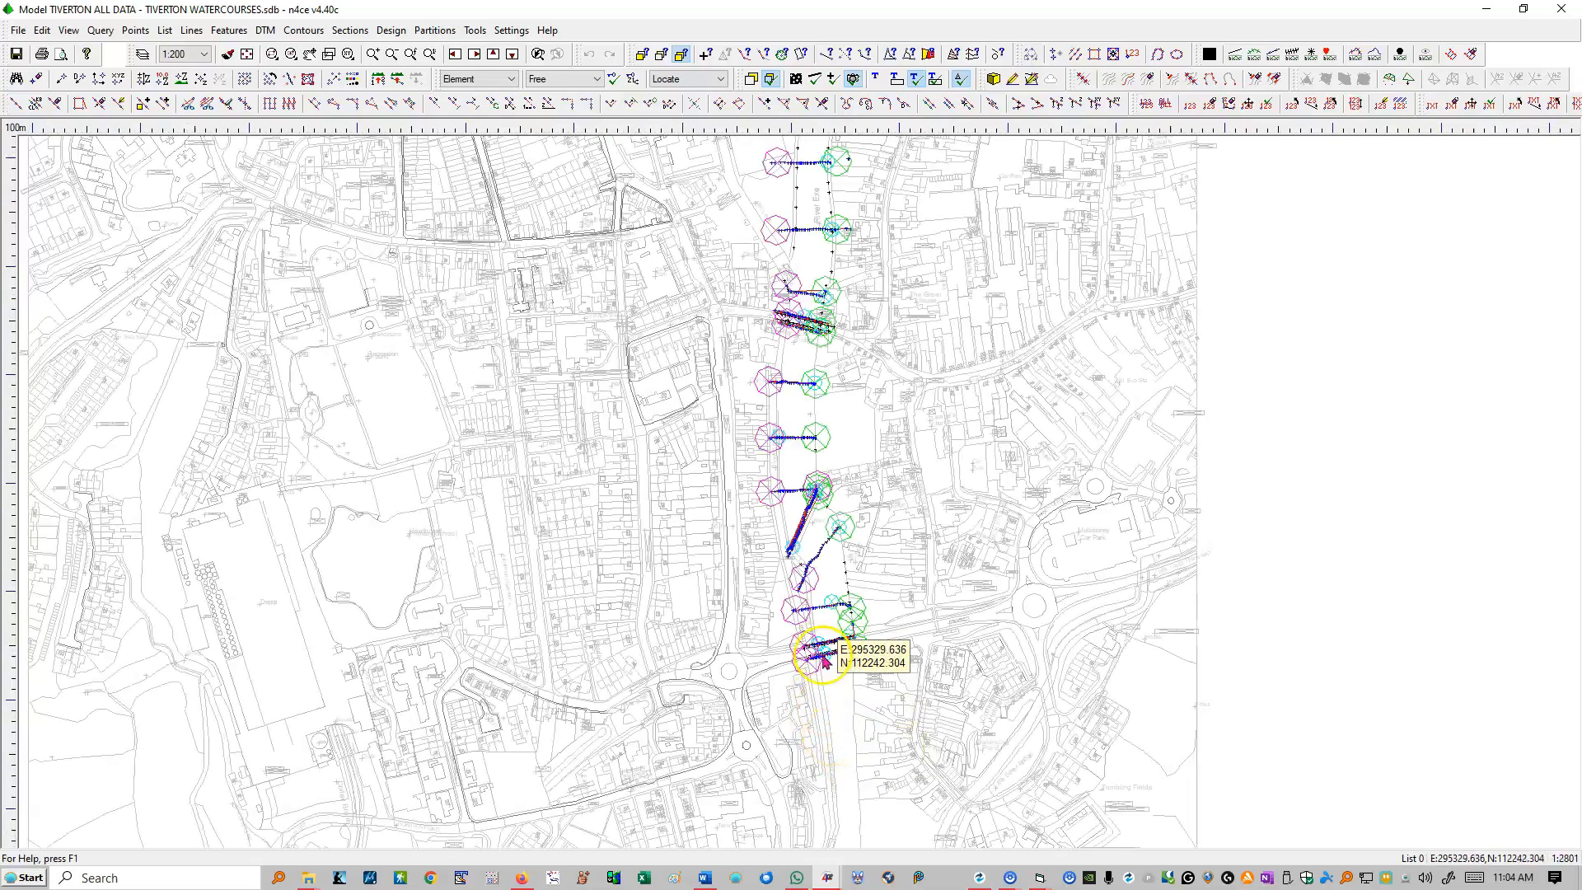
{"action": "scroll", "coordinate": [819, 672], "scroll_direction": "up", "scroll_amount": 4}
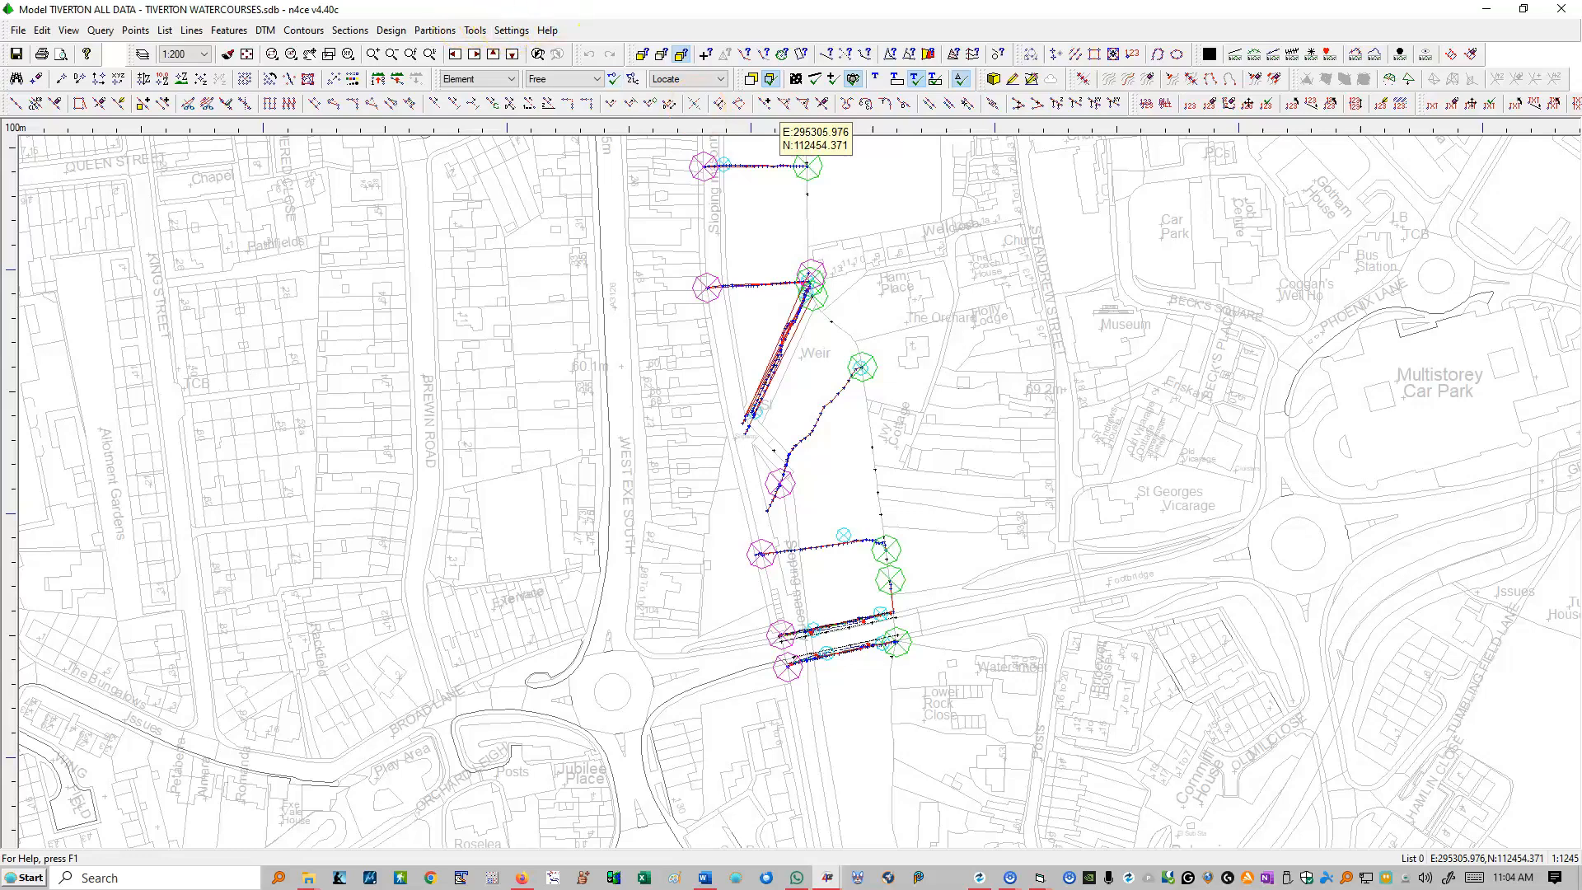
{"action": "scroll", "coordinate": [873, 608], "scroll_direction": "up", "scroll_amount": 1}
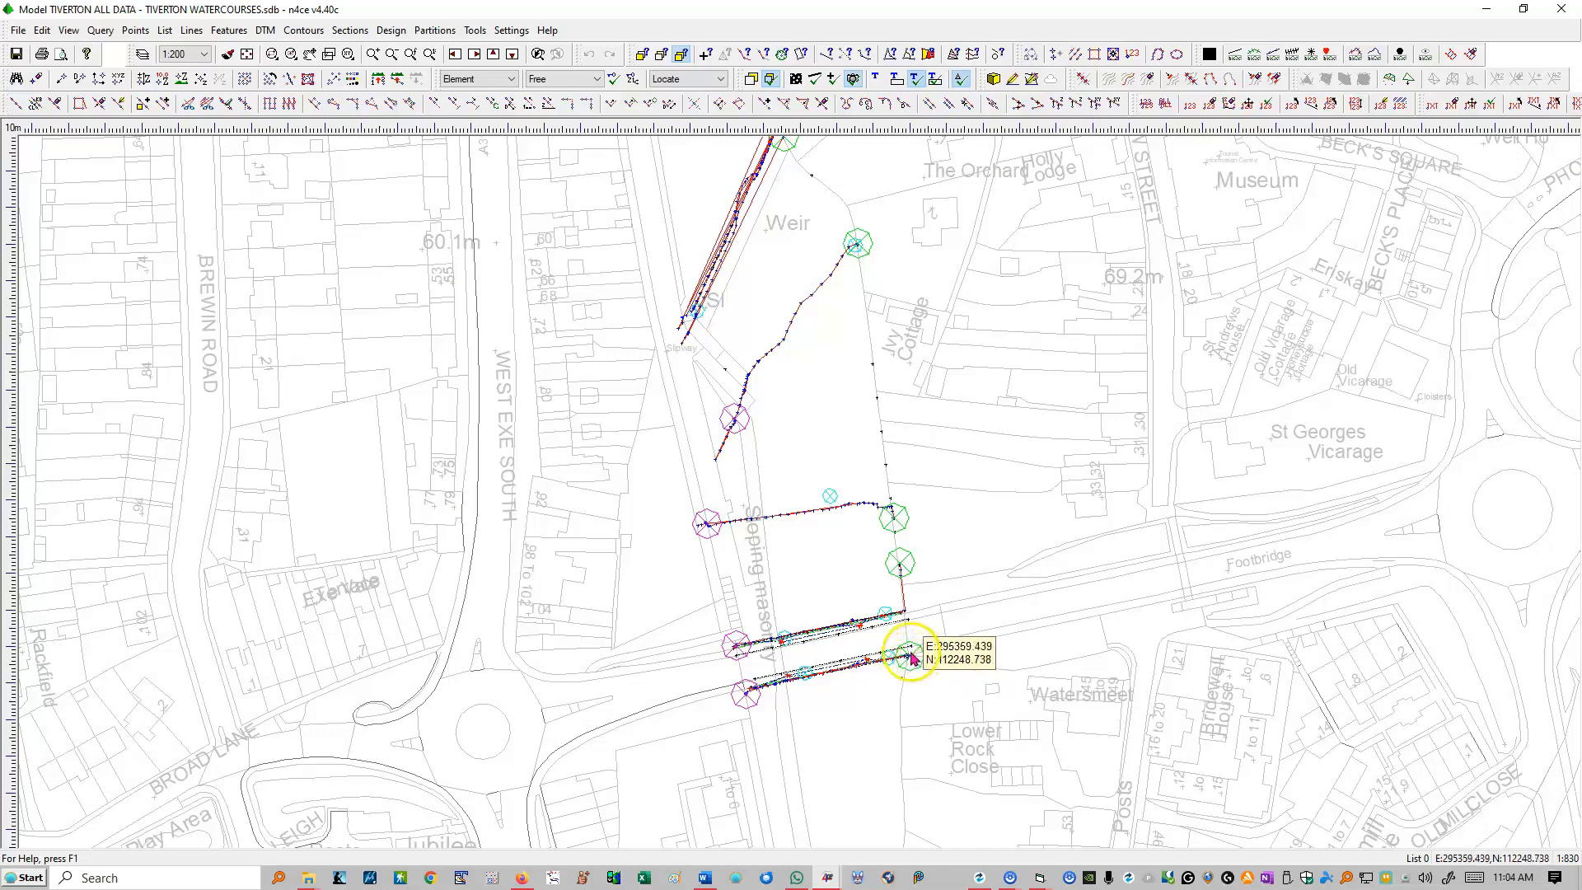
{"action": "left_click", "coordinate": [750, 699]}
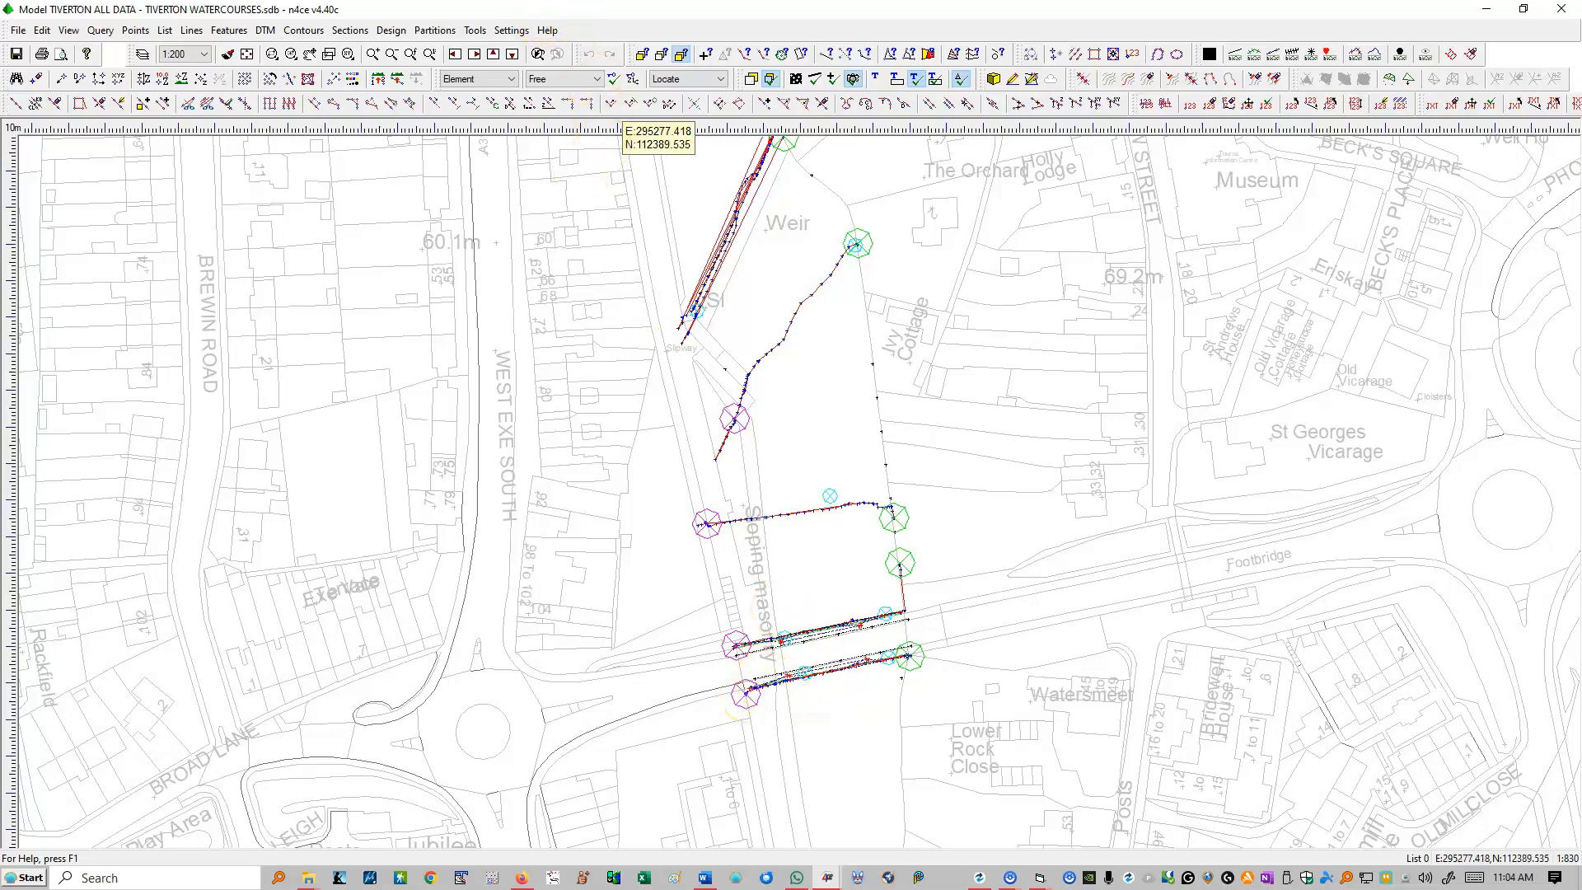
Step: Examine the cross sections around the weir, including the bank markers at both ends of section 107
{"action": "scroll", "coordinate": [753, 694], "scroll_direction": "down", "scroll_amount": 3}
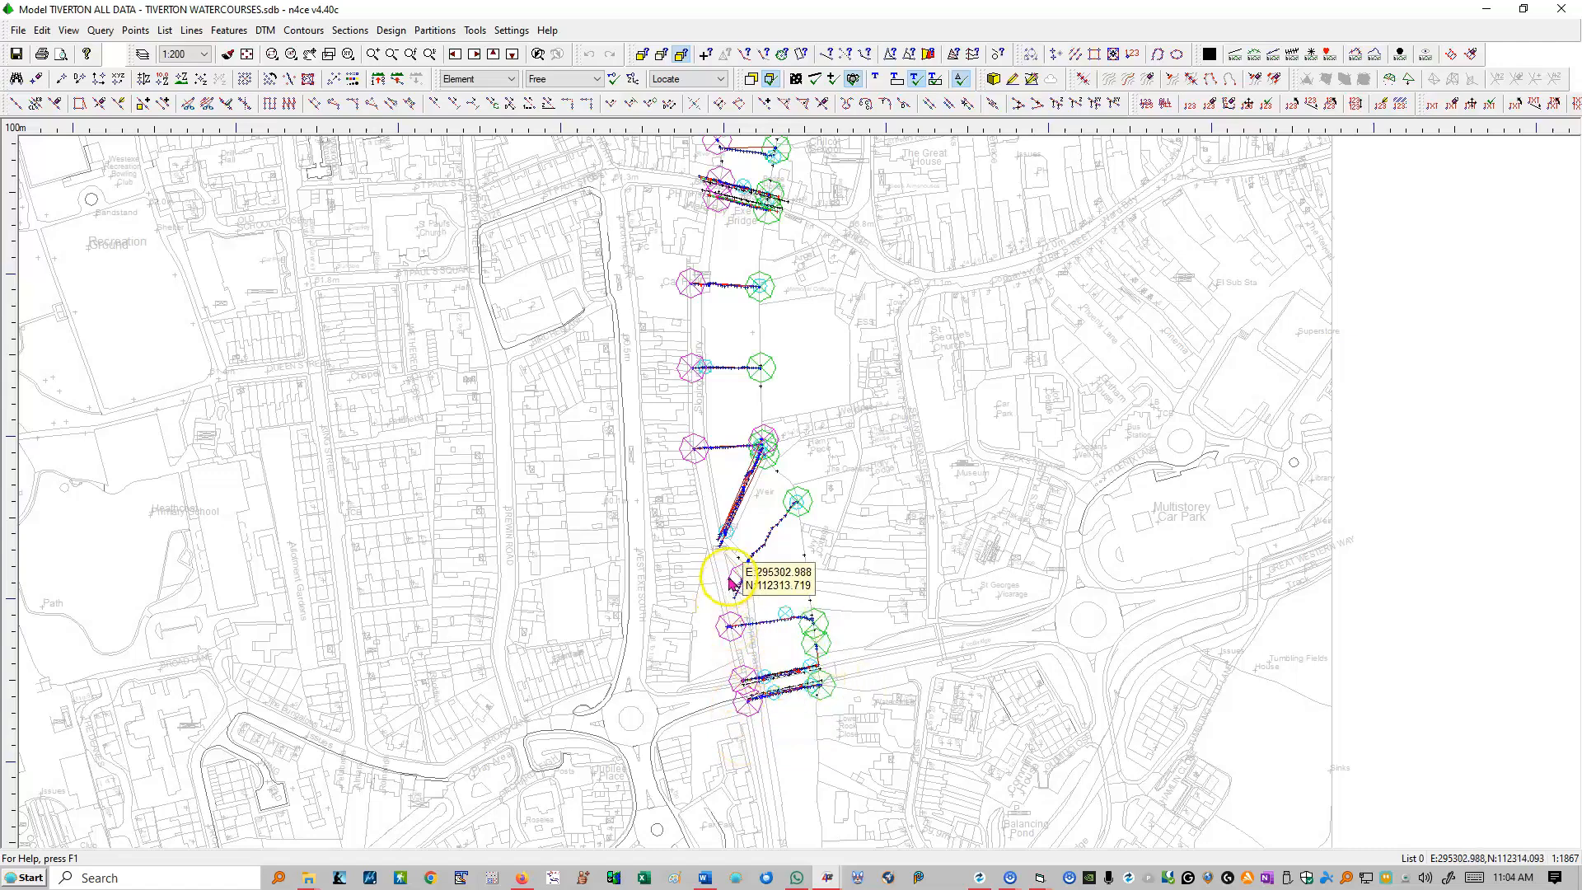
{"action": "scroll", "coordinate": [726, 541], "scroll_direction": "up", "scroll_amount": 2}
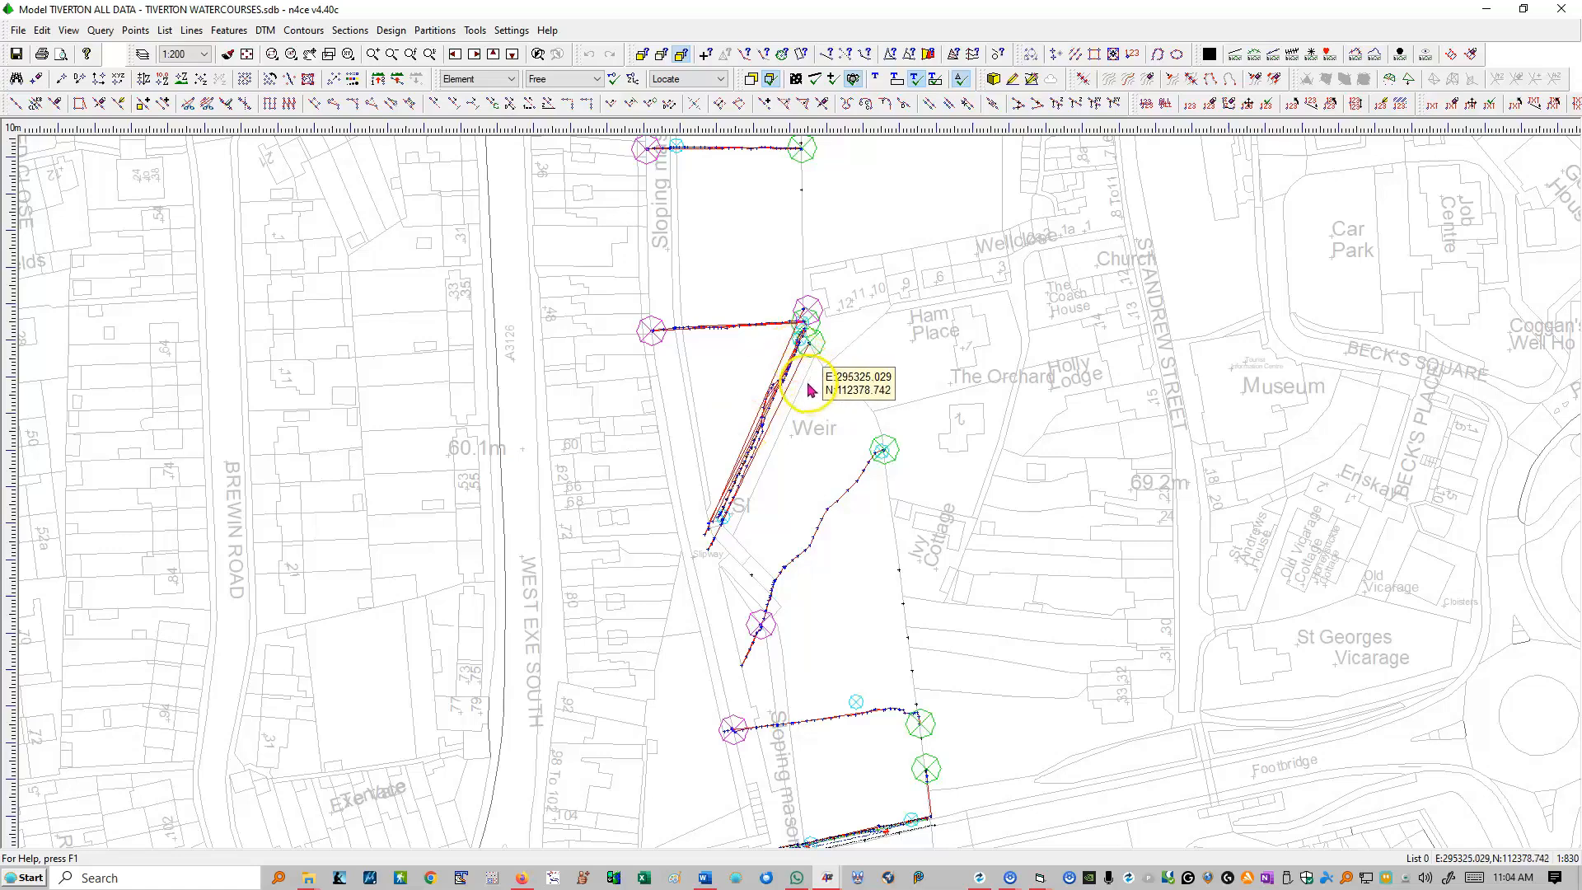
{"action": "scroll", "coordinate": [805, 321], "scroll_direction": "up", "scroll_amount": 2}
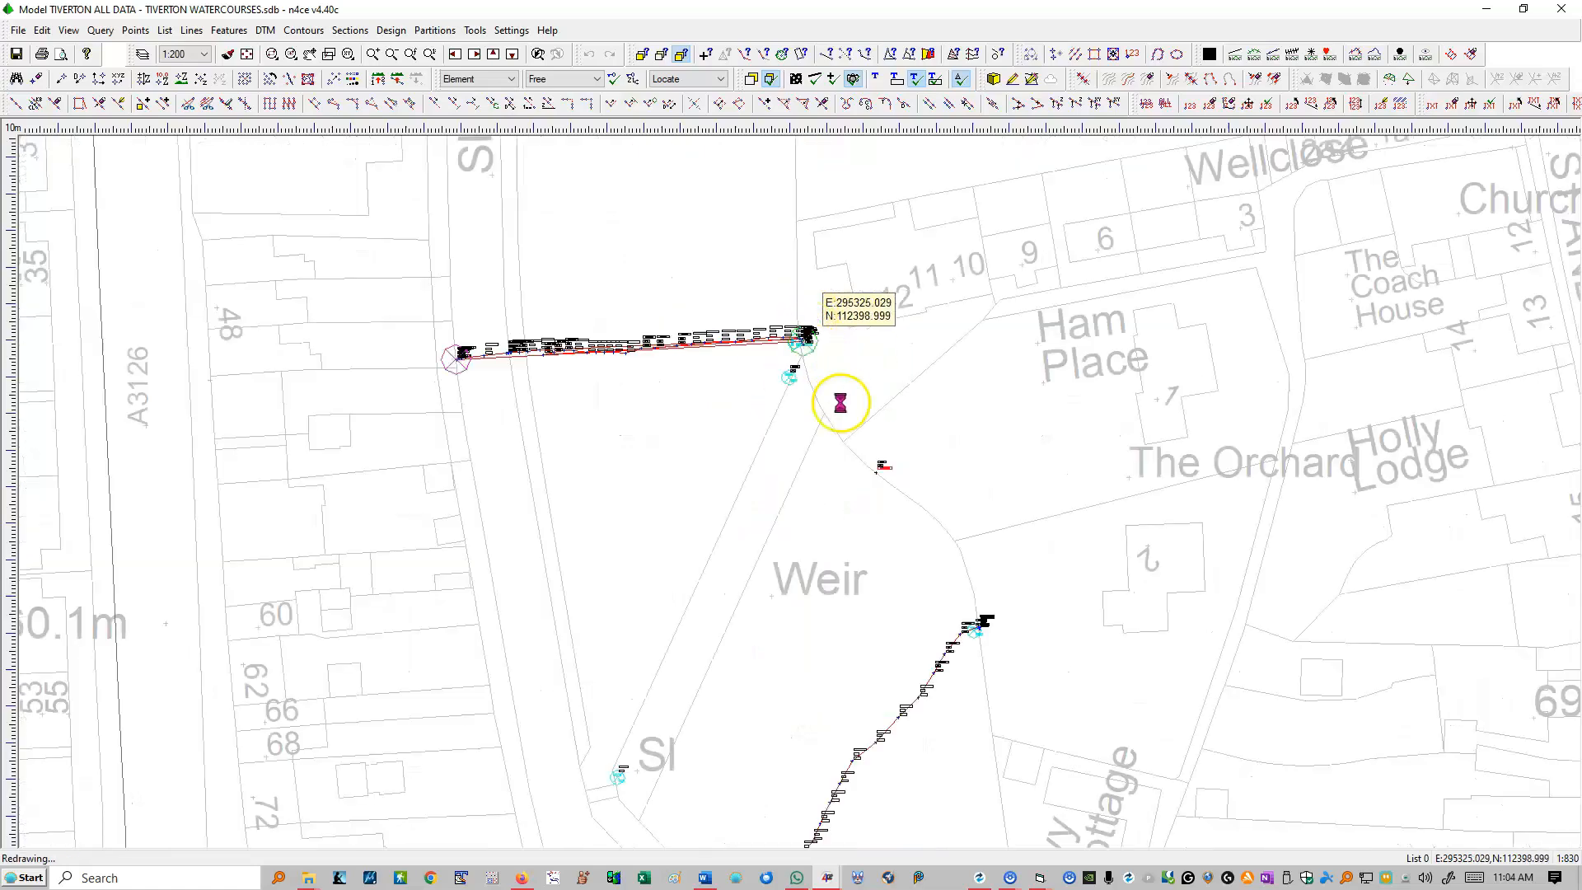
{"action": "scroll", "coordinate": [792, 306], "scroll_direction": "up", "scroll_amount": 3}
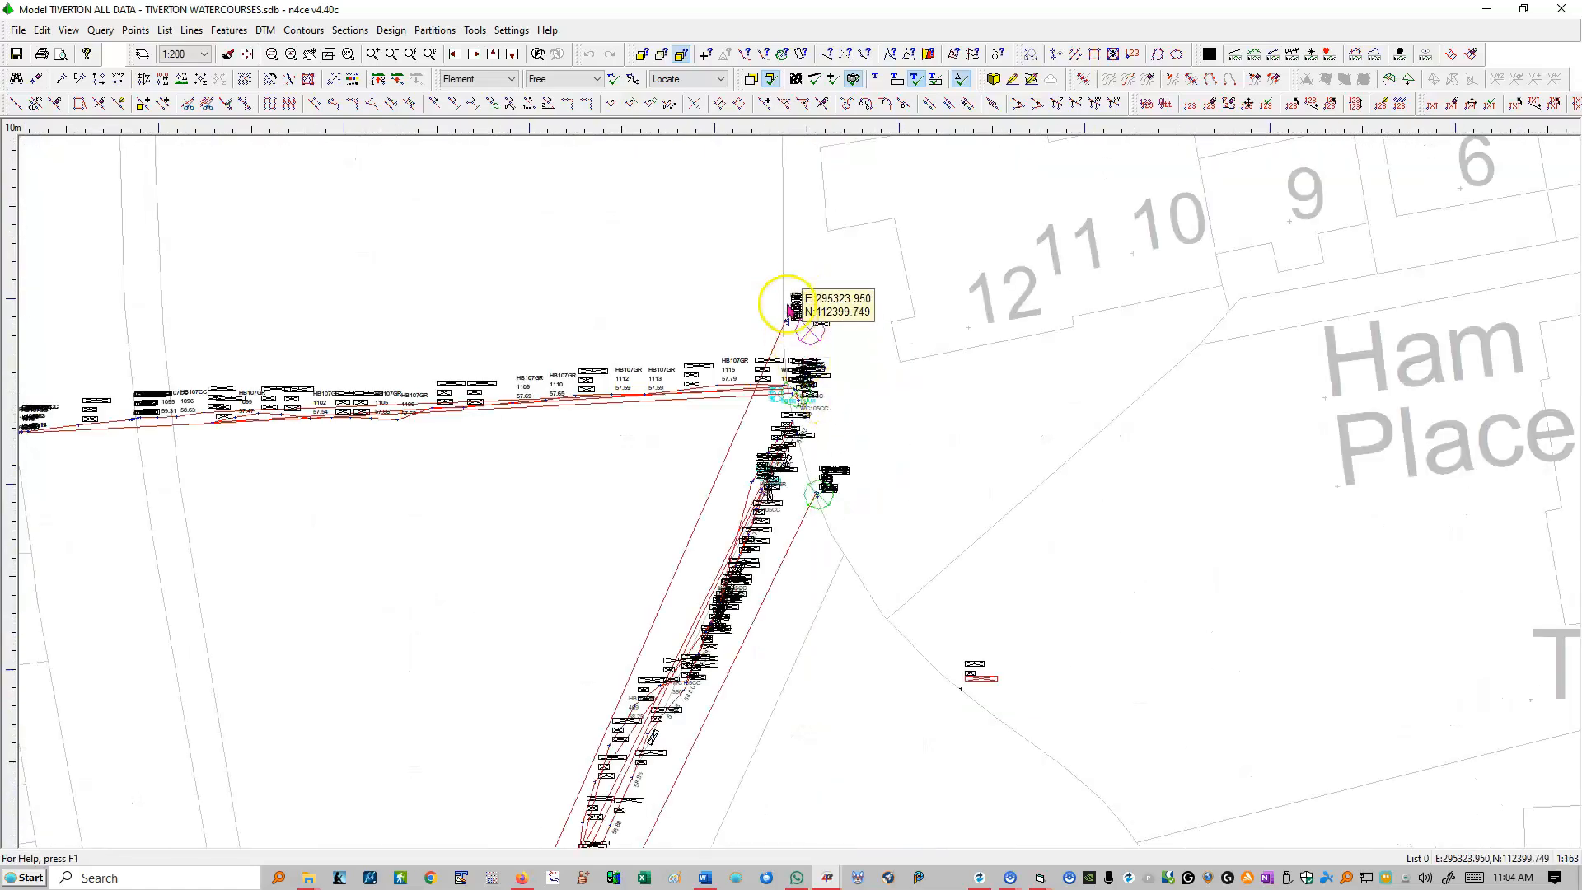
{"action": "scroll", "coordinate": [823, 354], "scroll_direction": "up", "scroll_amount": 2}
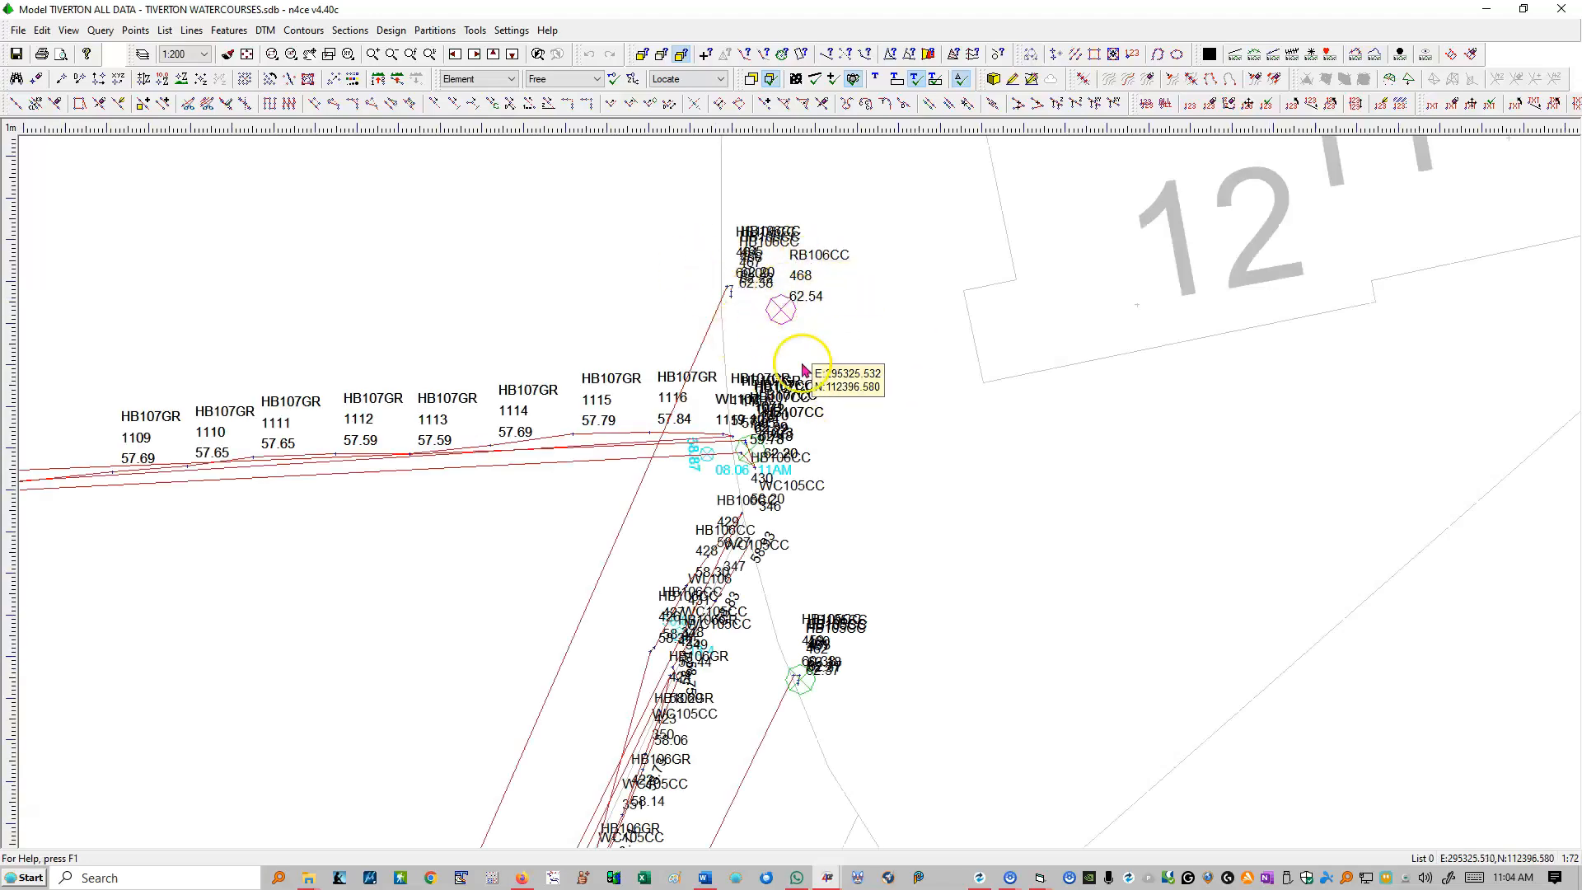
{"action": "scroll", "coordinate": [803, 304], "scroll_direction": "up", "scroll_amount": 1}
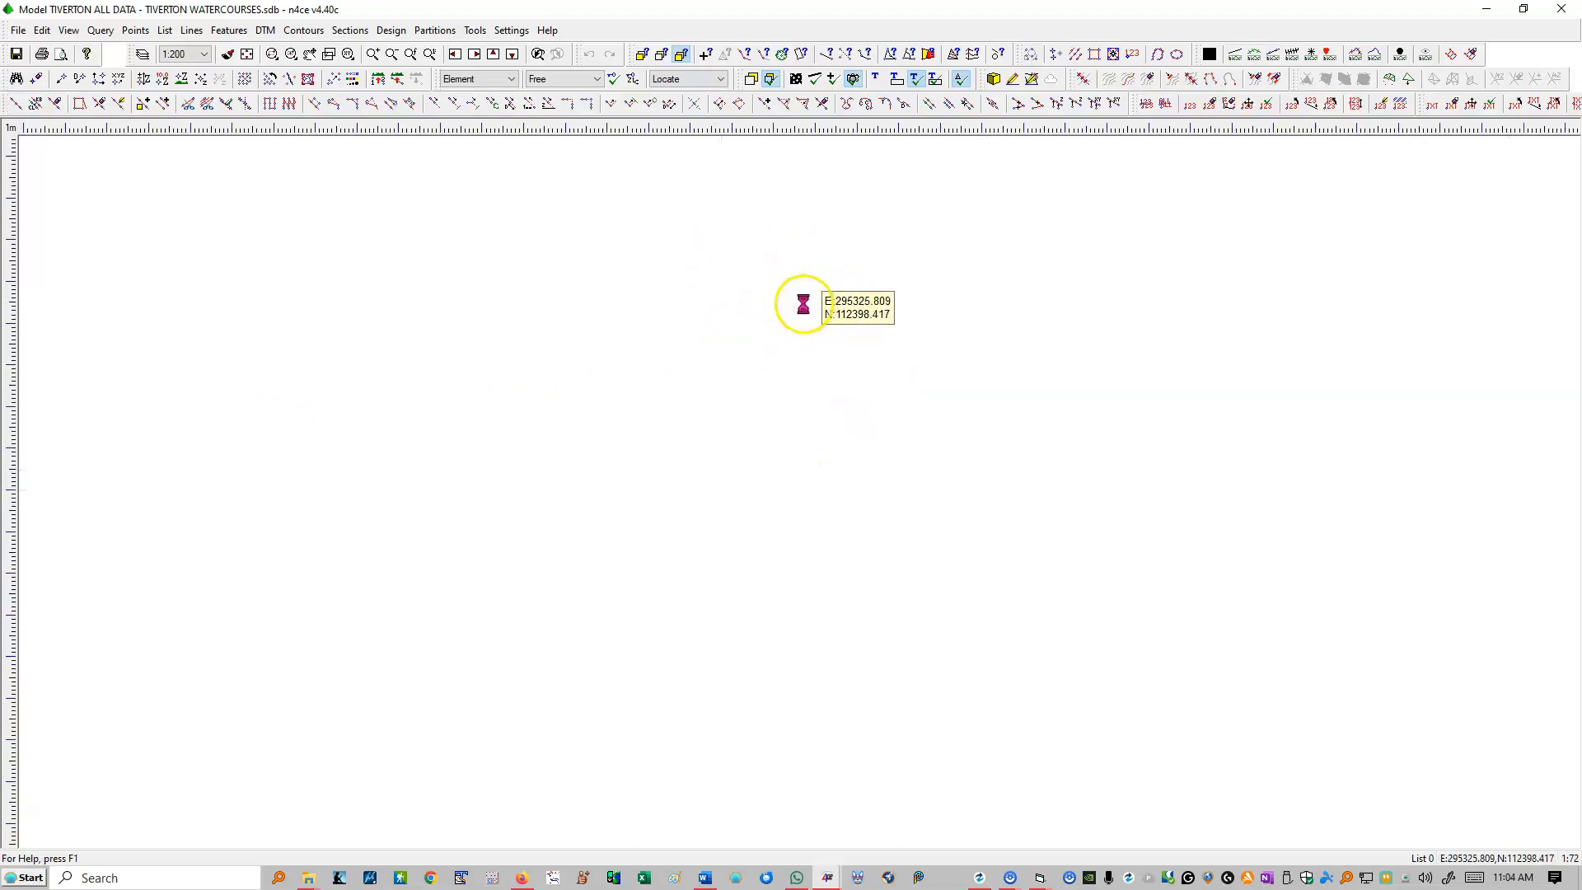
{"action": "scroll", "coordinate": [803, 304], "scroll_direction": "down", "scroll_amount": 2}
{"action": "scroll", "coordinate": [790, 313], "scroll_direction": "down", "scroll_amount": 1}
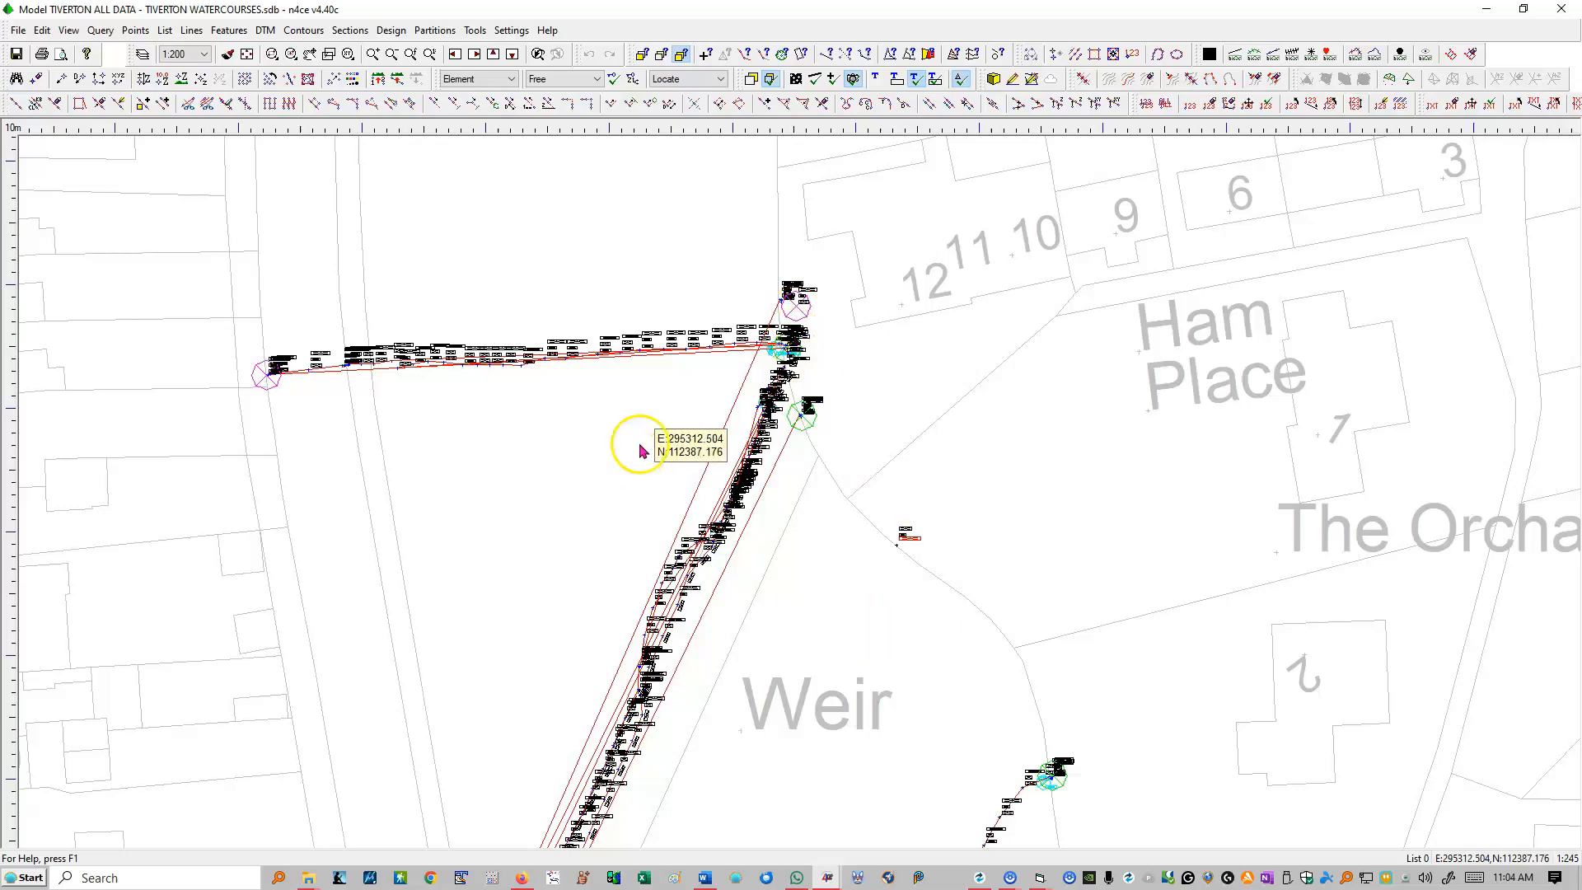
{"action": "scroll", "coordinate": [758, 381], "scroll_direction": "down", "scroll_amount": 1}
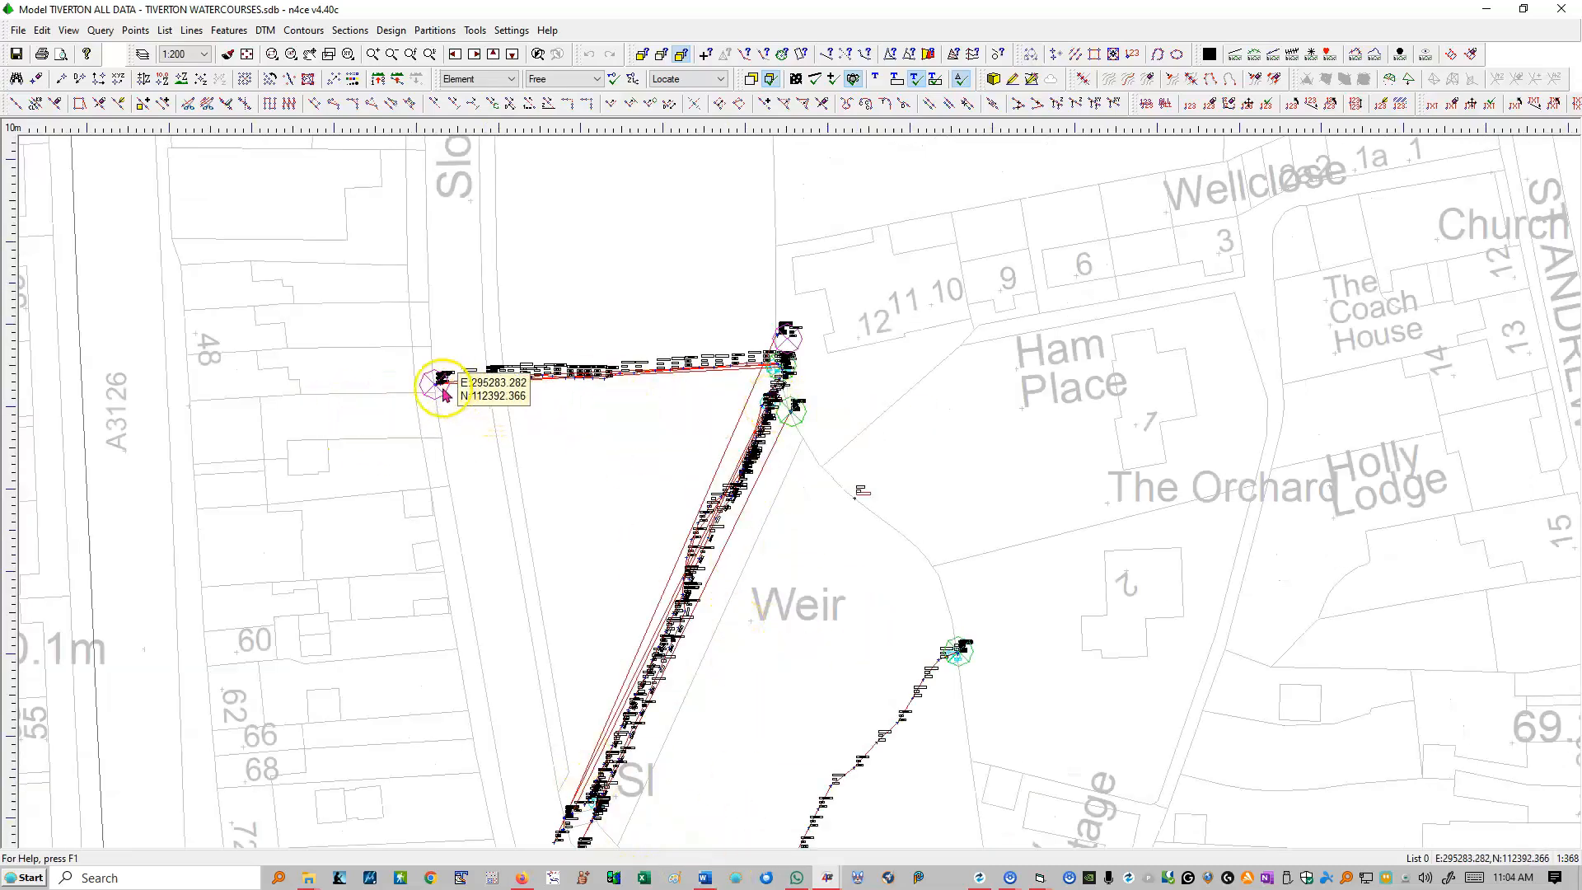
{"action": "scroll", "coordinate": [445, 387], "scroll_direction": "up", "scroll_amount": 2}
{"action": "scroll", "coordinate": [449, 383], "scroll_direction": "up", "scroll_amount": 2}
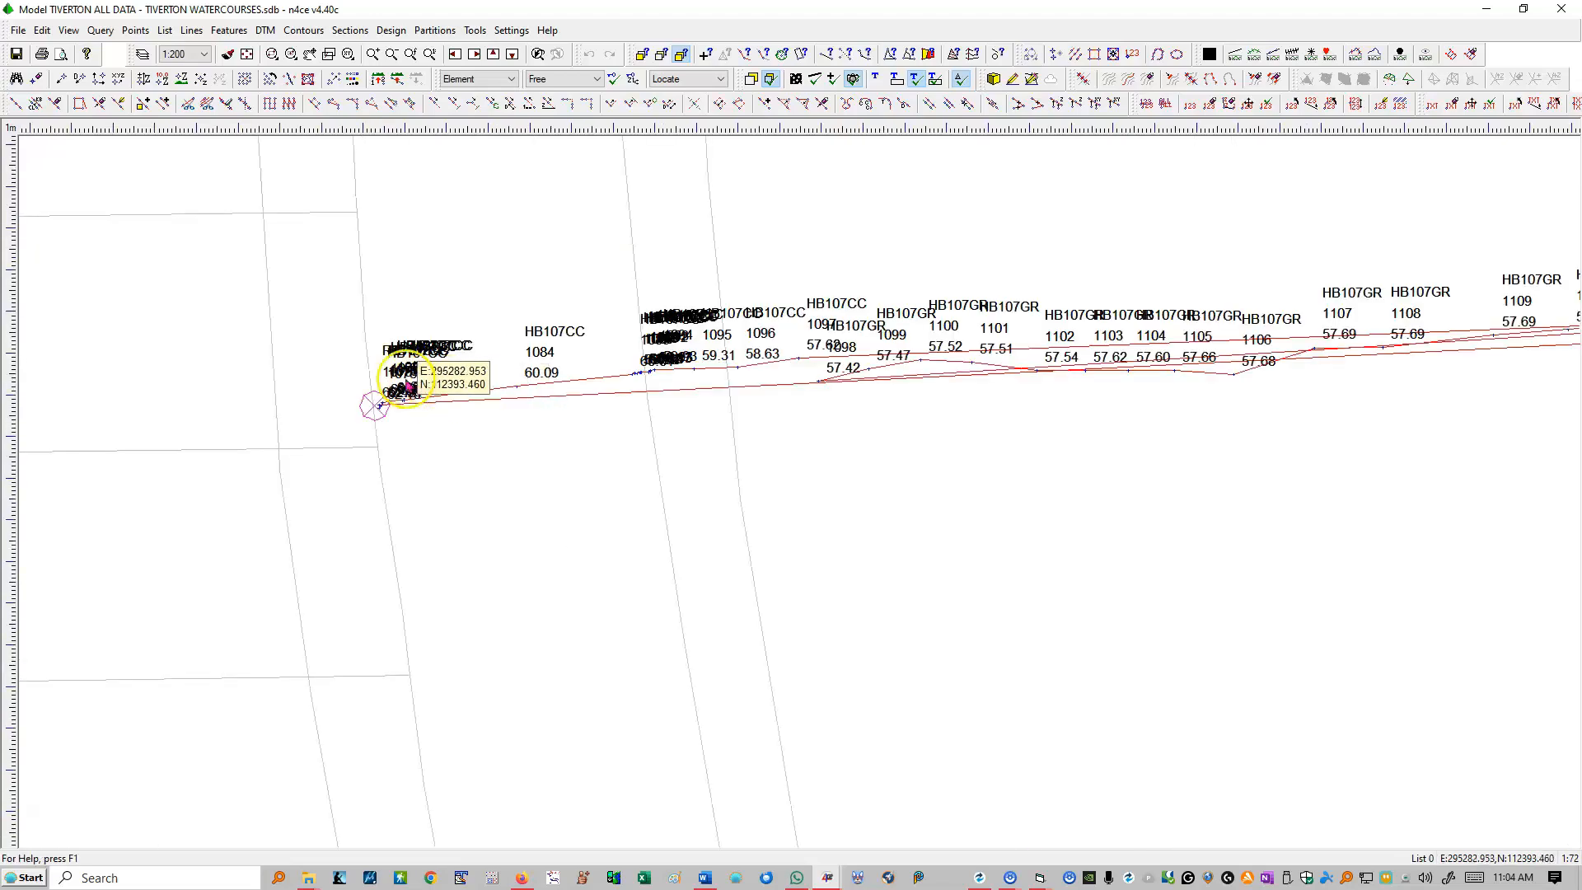
{"action": "scroll", "coordinate": [406, 384], "scroll_direction": "up", "scroll_amount": 2}
{"action": "scroll", "coordinate": [229, 460], "scroll_direction": "up", "scroll_amount": 1}
{"action": "scroll", "coordinate": [229, 460], "scroll_direction": "down", "scroll_amount": 4}
{"action": "scroll", "coordinate": [1047, 410], "scroll_direction": "up", "scroll_amount": 2}
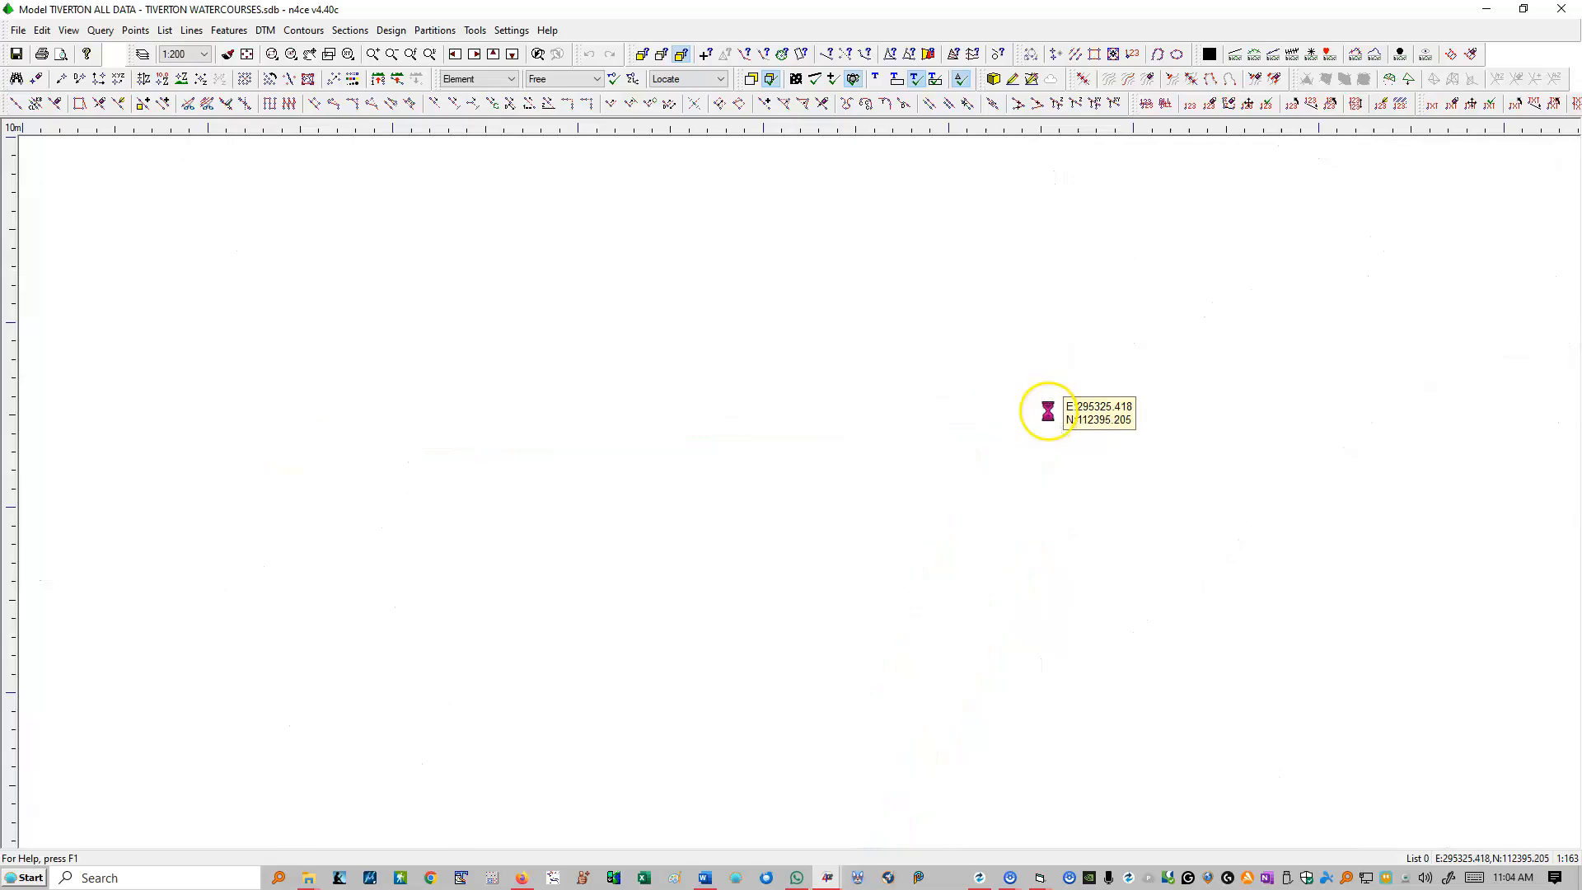
Step: Query the left bank marker LB107CC at the eastern end of section 107 and dismiss the list of matching features
{"action": "scroll", "coordinate": [997, 445], "scroll_direction": "up", "scroll_amount": 2}
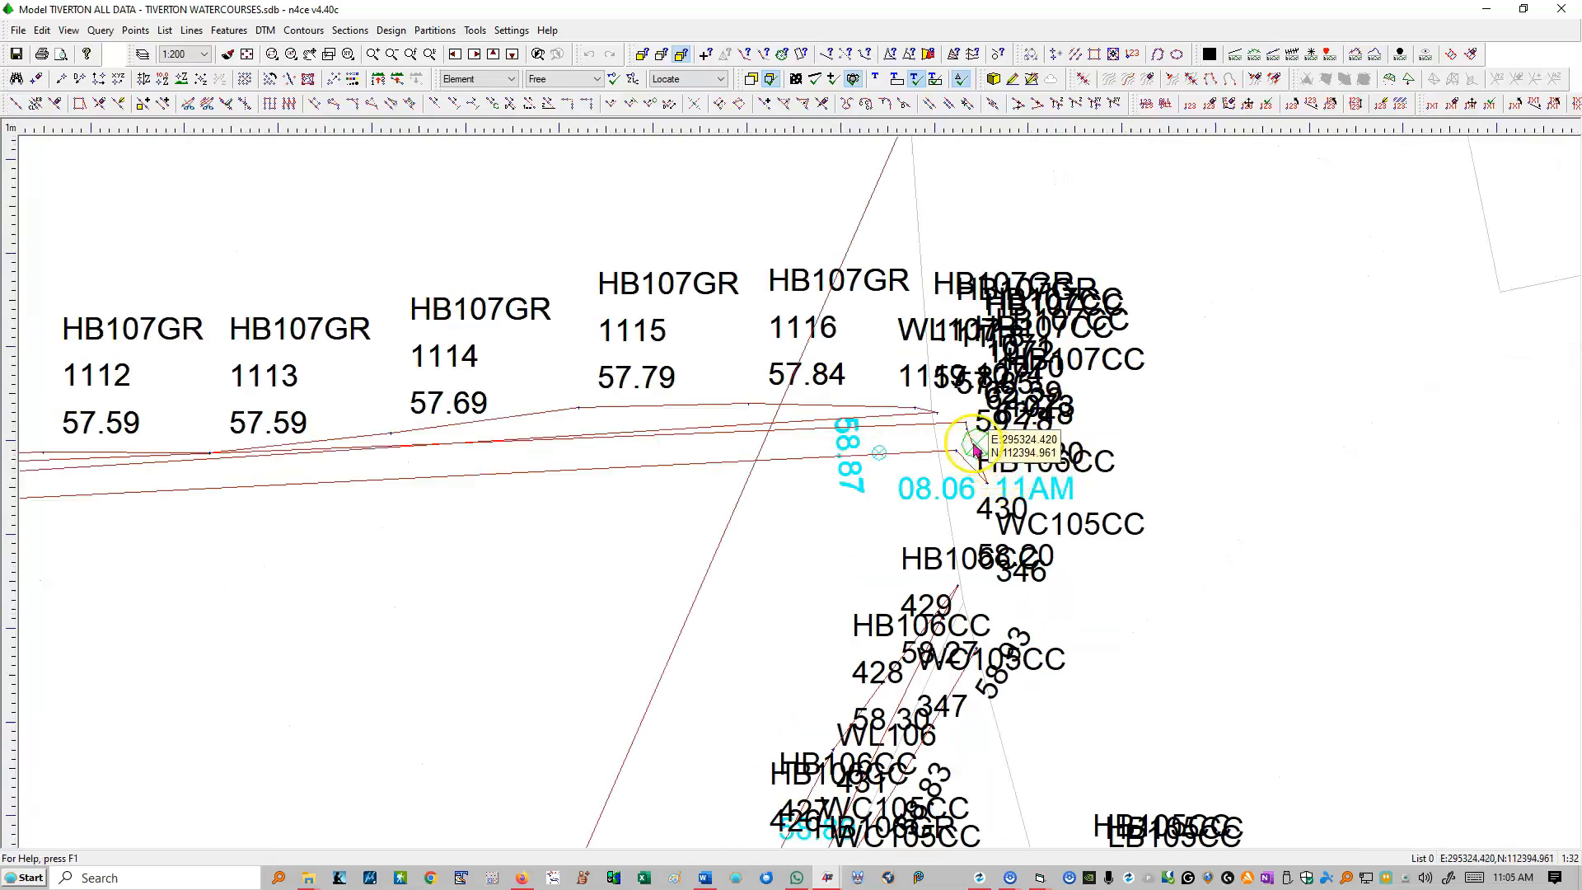
{"action": "left_click", "coordinate": [706, 55]}
{"action": "left_click", "coordinate": [978, 445]}
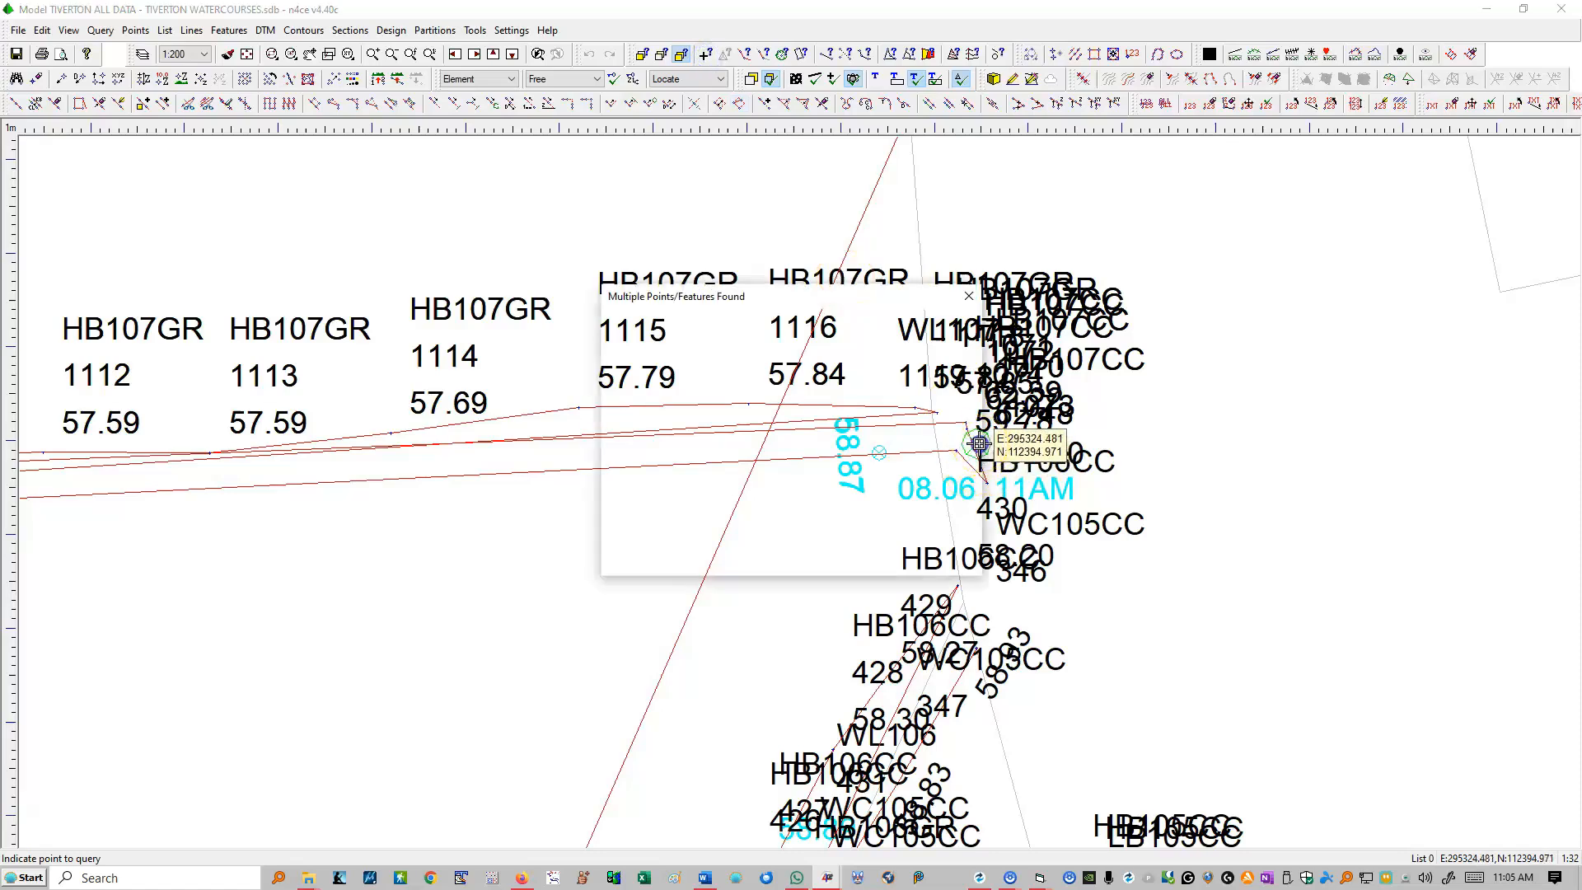
{"action": "left_click", "coordinate": [643, 437]}
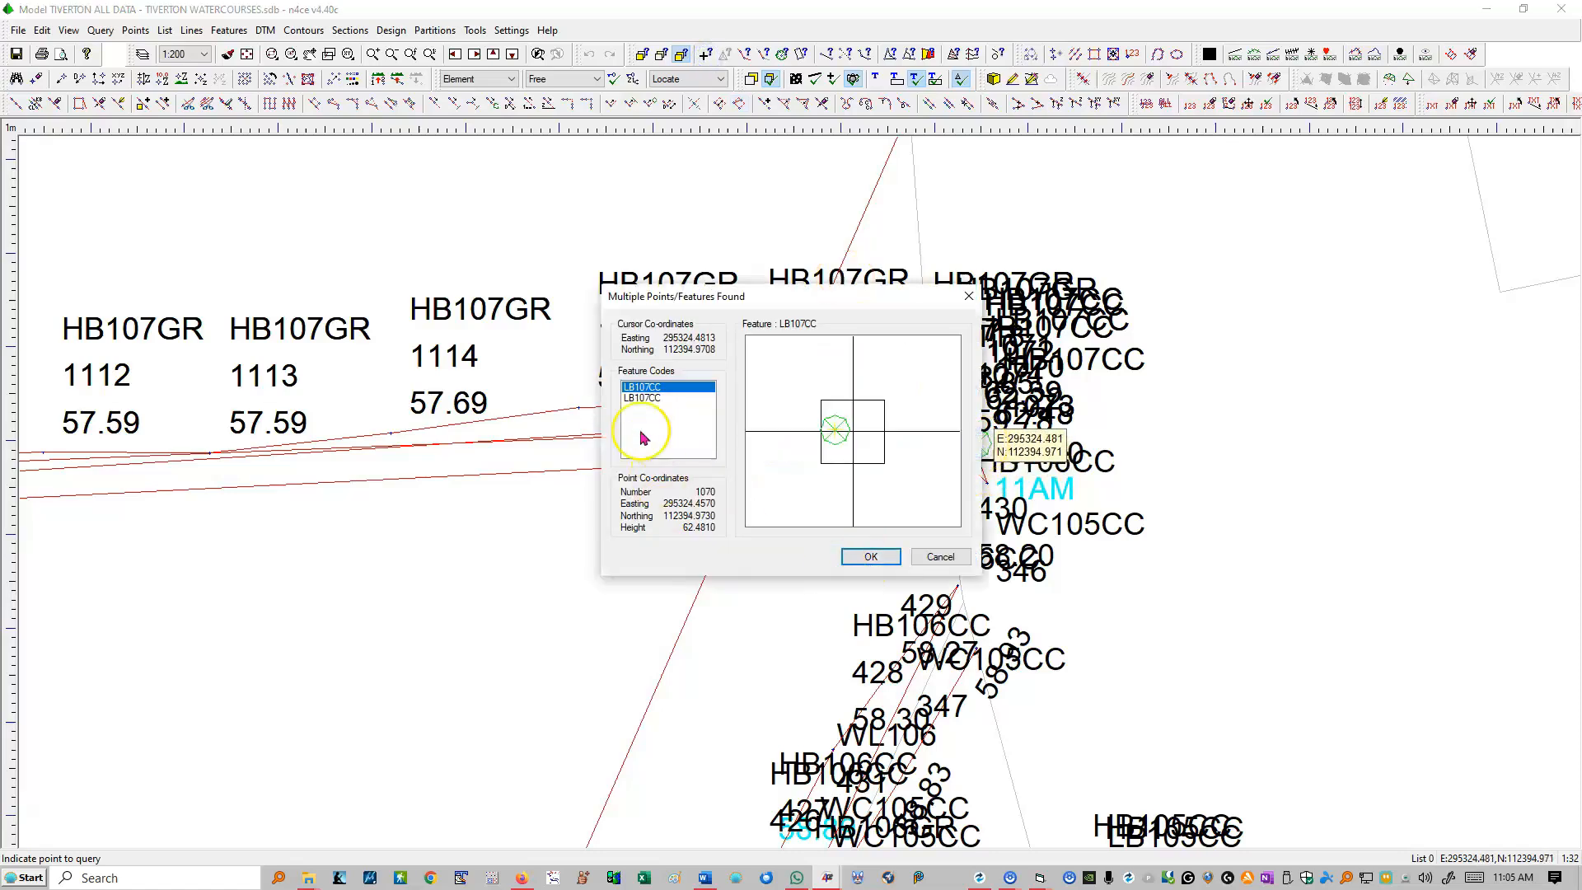
{"action": "left_click", "coordinate": [914, 558]}
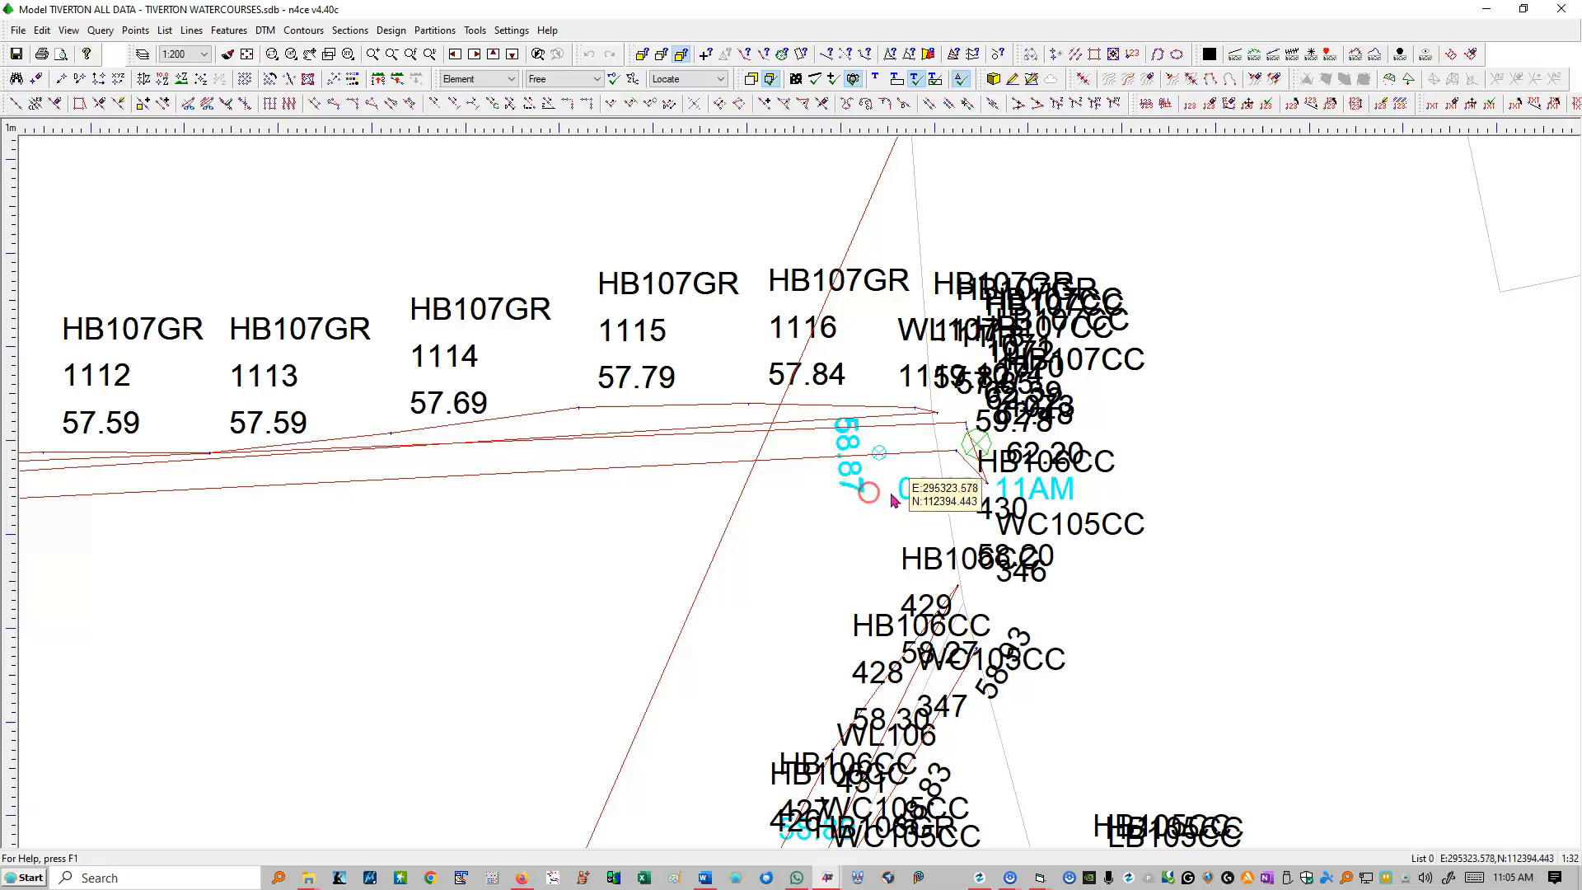
{"action": "scroll", "coordinate": [885, 394], "scroll_direction": "down", "scroll_amount": 3}
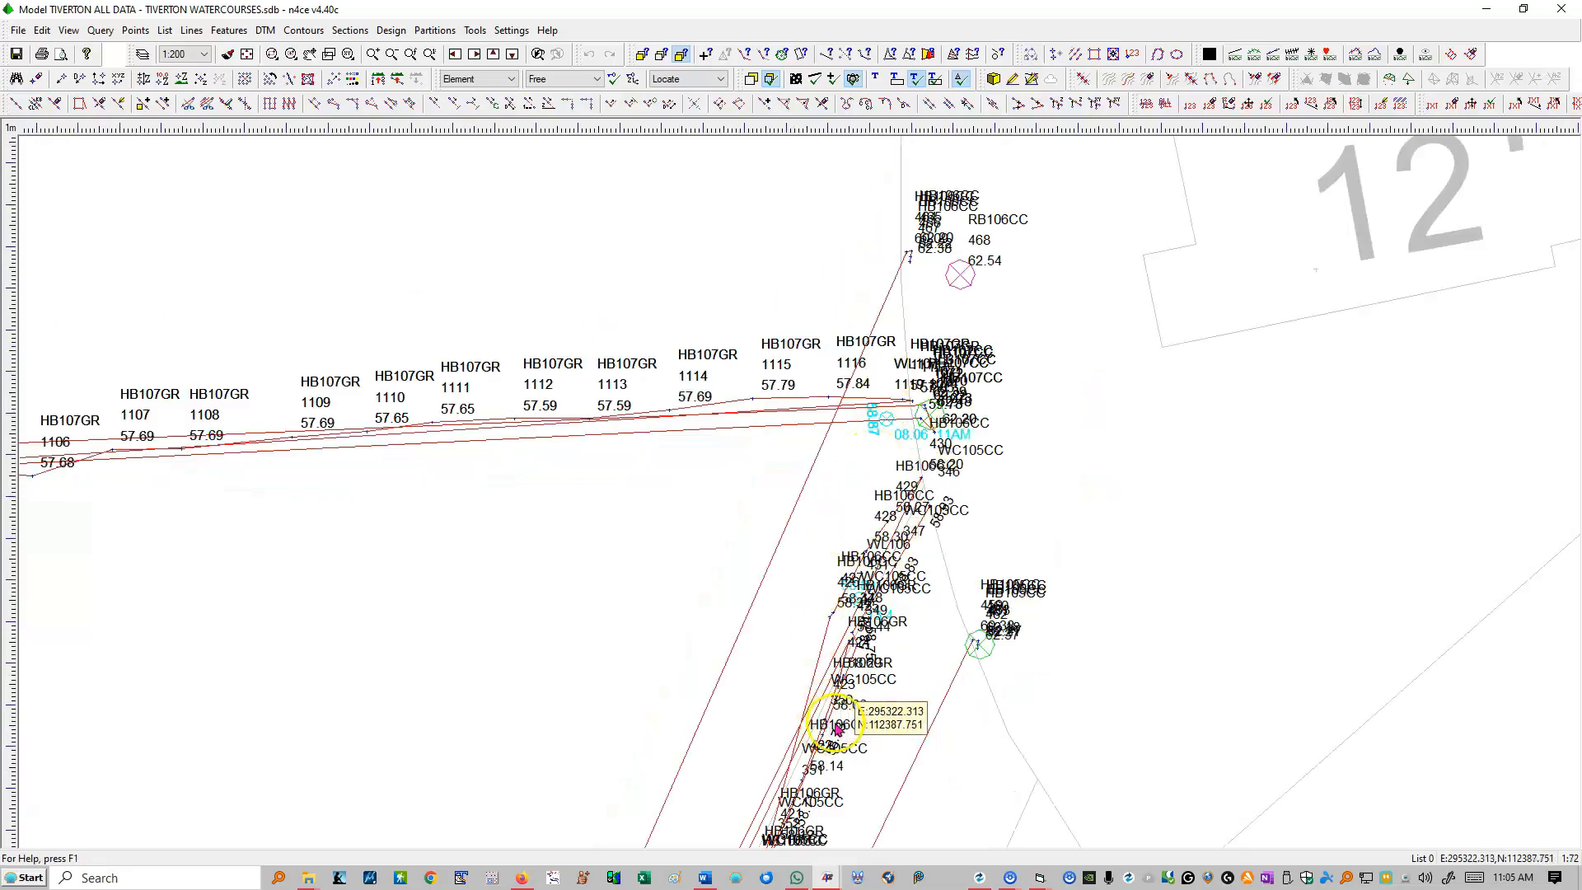
Step: Examine the sections along the weir down to the slipway, and restore the model window to its smaller size
{"action": "scroll", "coordinate": [853, 367], "scroll_direction": "down", "scroll_amount": 3}
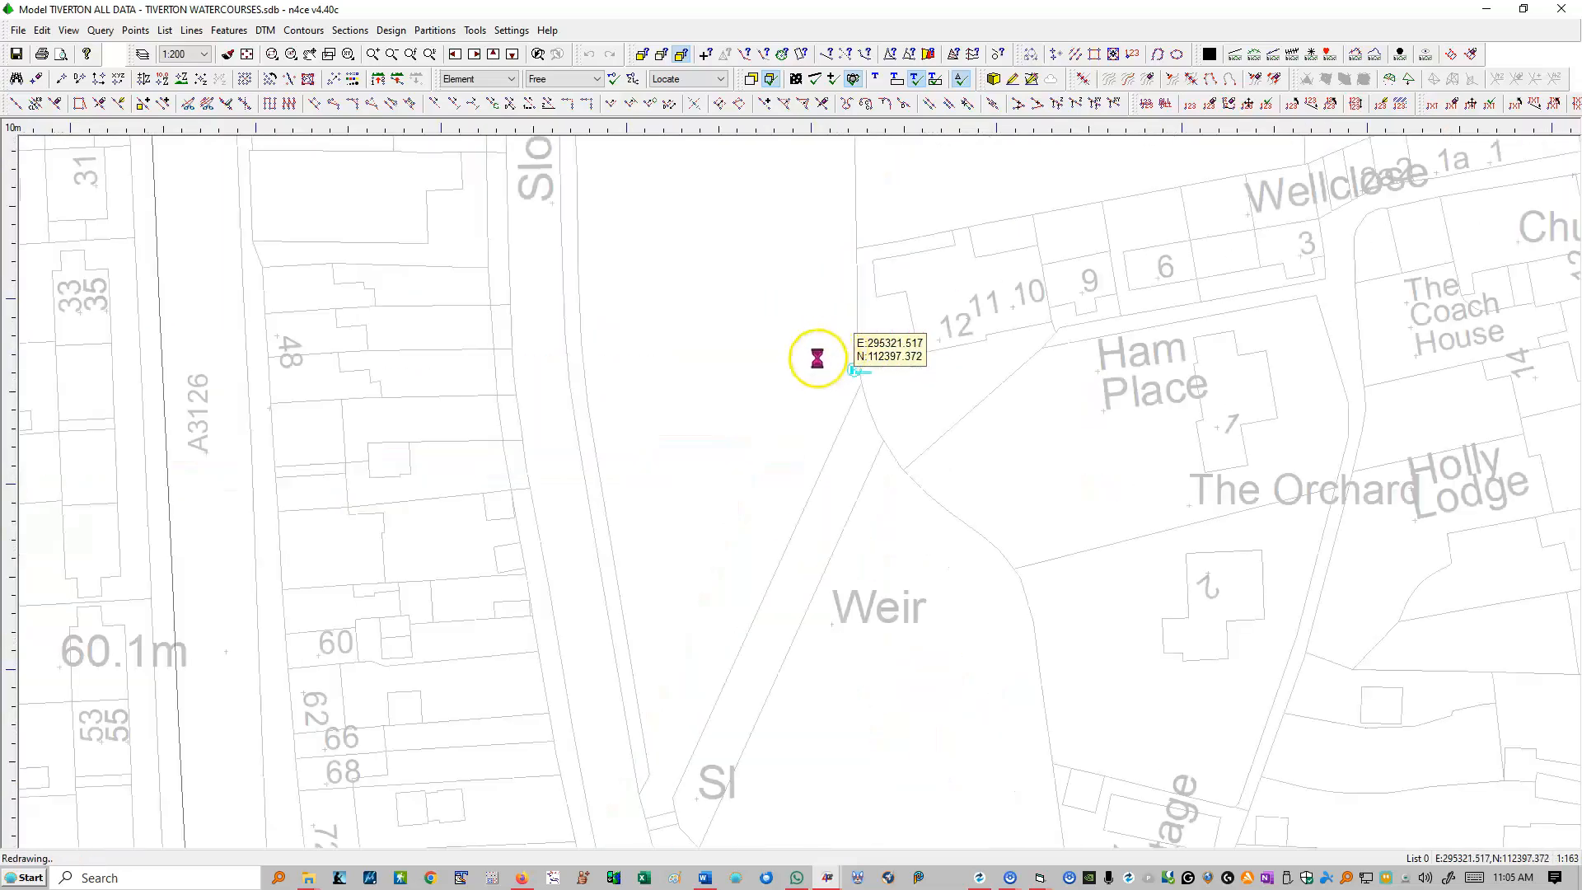
{"action": "scroll", "coordinate": [766, 593], "scroll_direction": "down", "scroll_amount": 1}
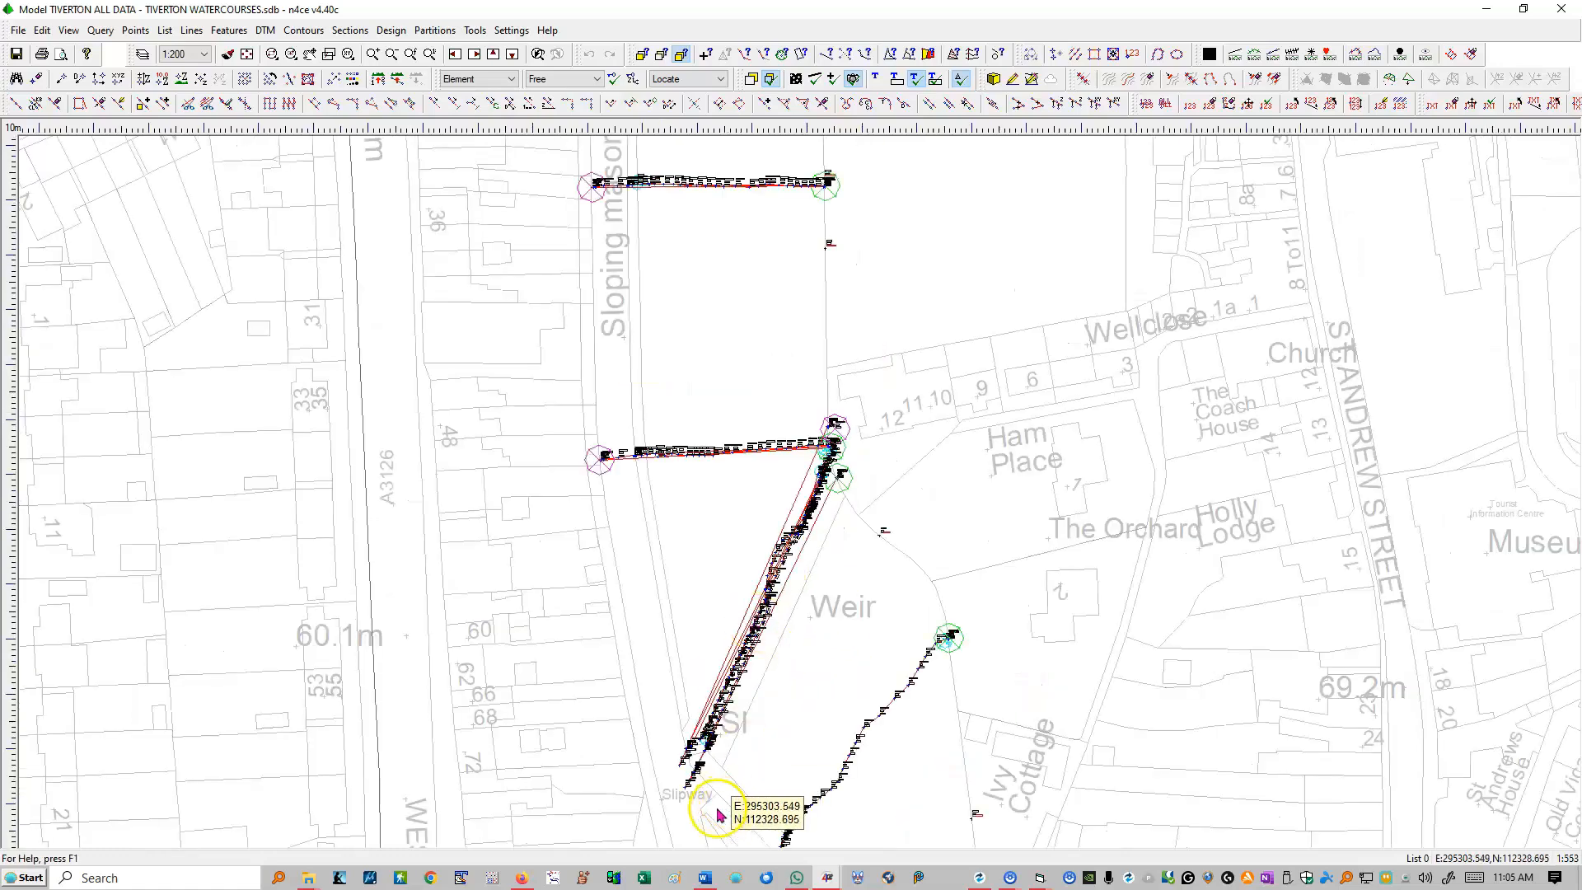
{"action": "scroll", "coordinate": [684, 791], "scroll_direction": "up", "scroll_amount": 2}
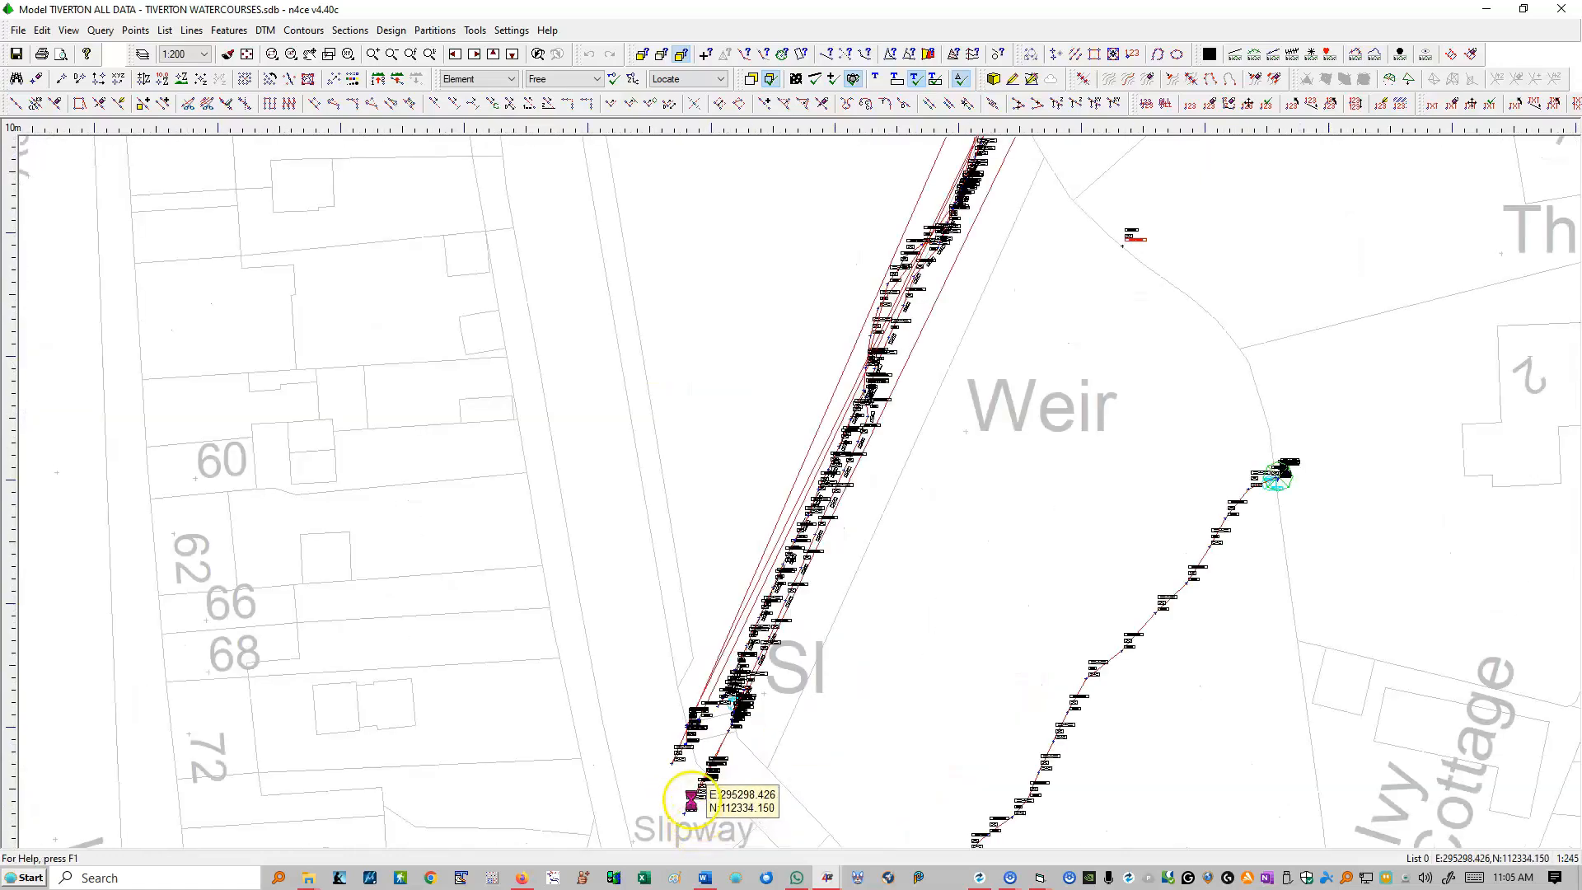
{"action": "scroll", "coordinate": [690, 799], "scroll_direction": "up", "scroll_amount": 1}
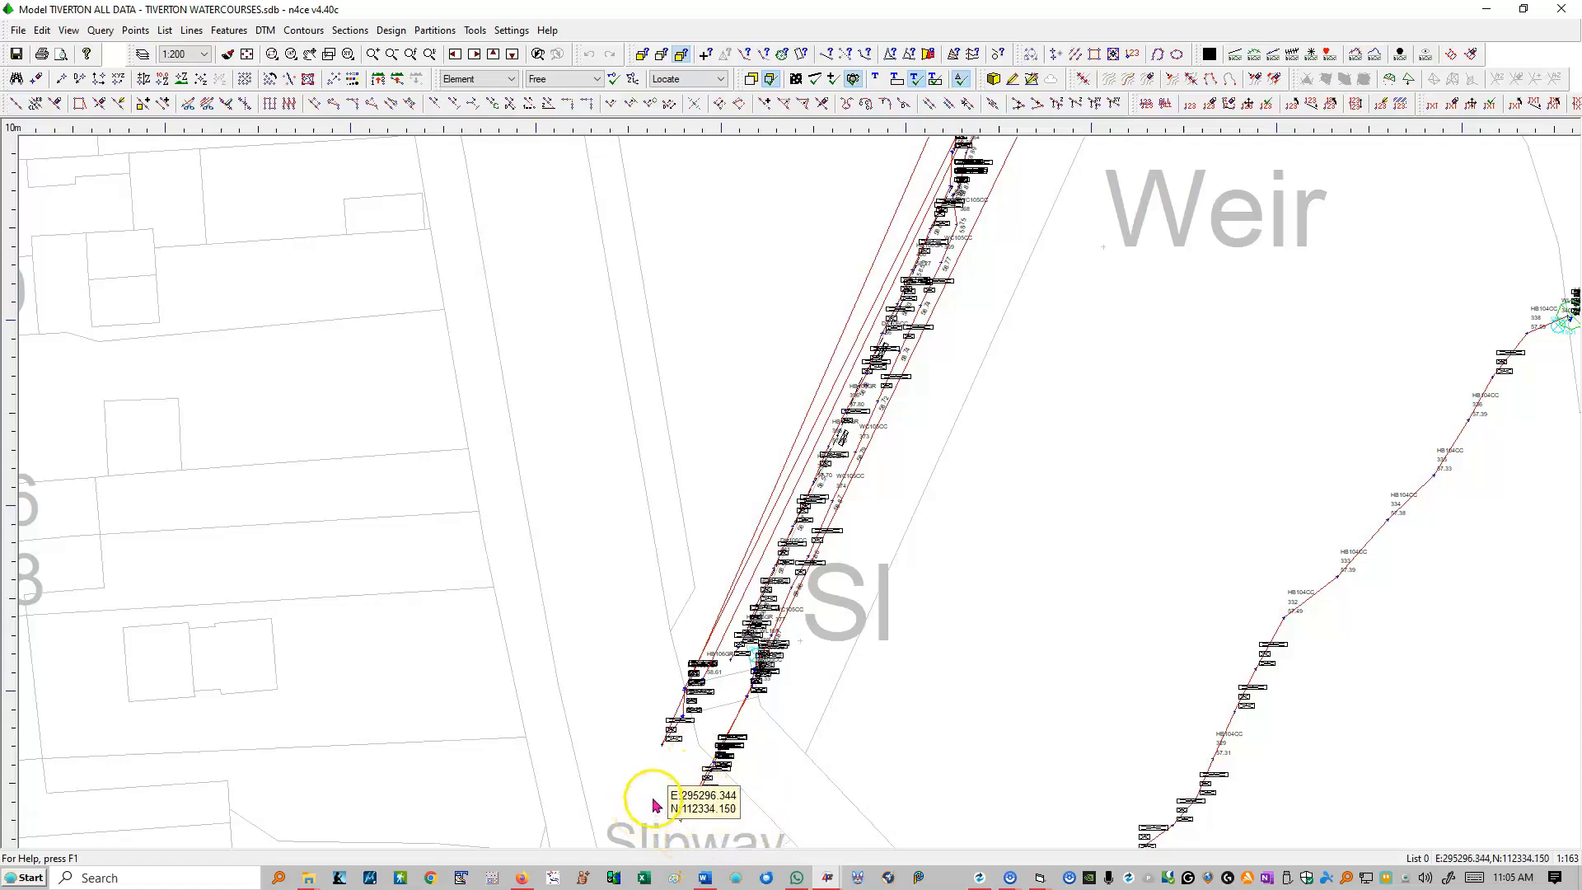
{"action": "left_click", "coordinate": [706, 59]}
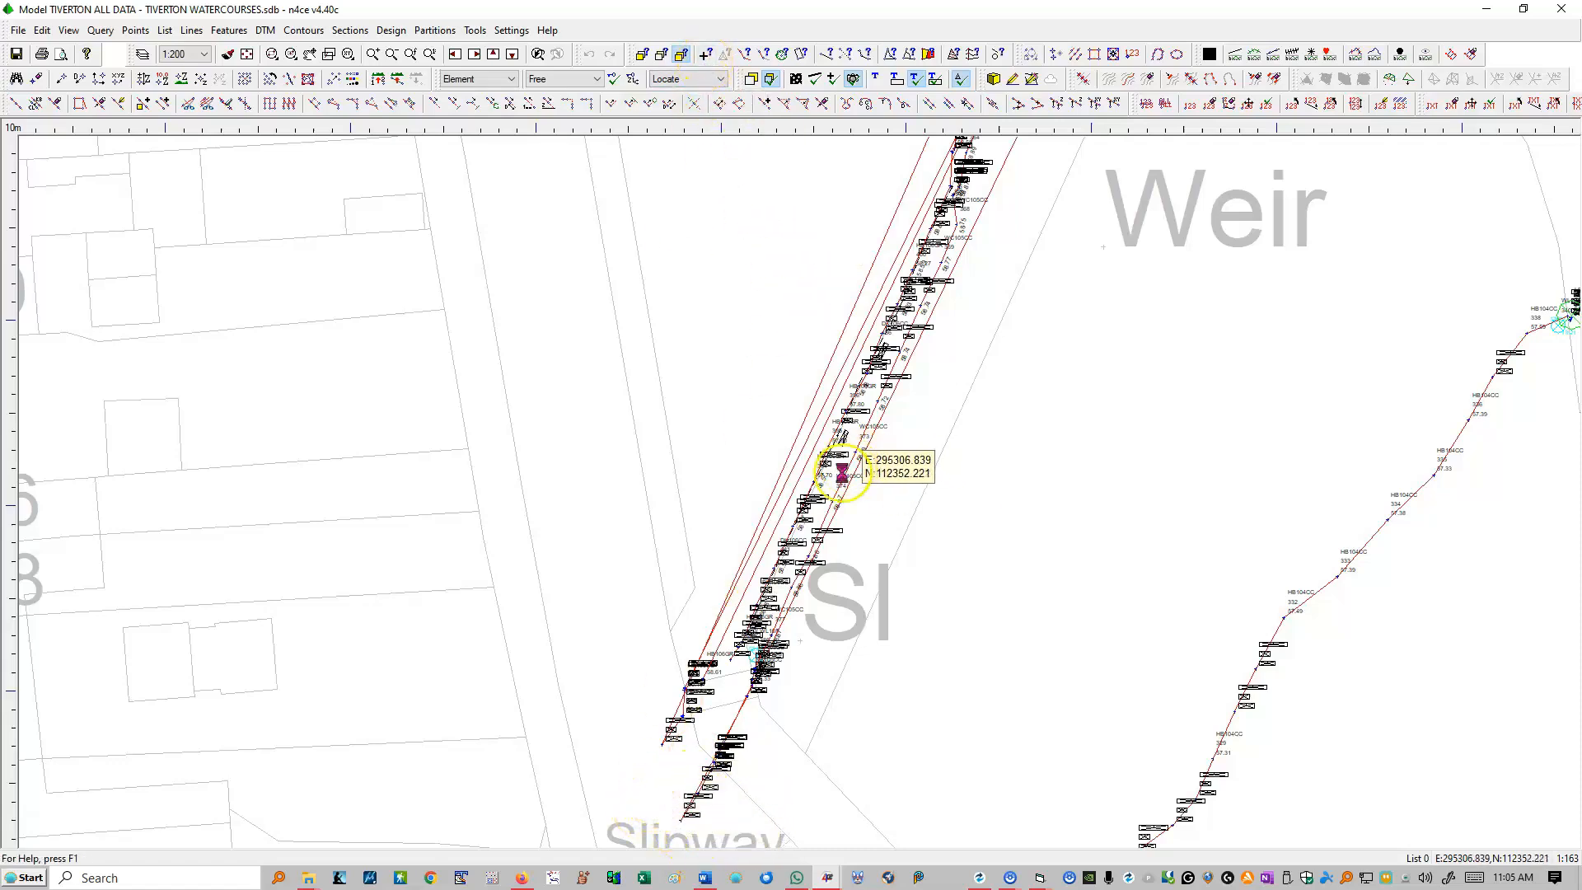
{"action": "scroll", "coordinate": [756, 602], "scroll_direction": "down", "scroll_amount": 4}
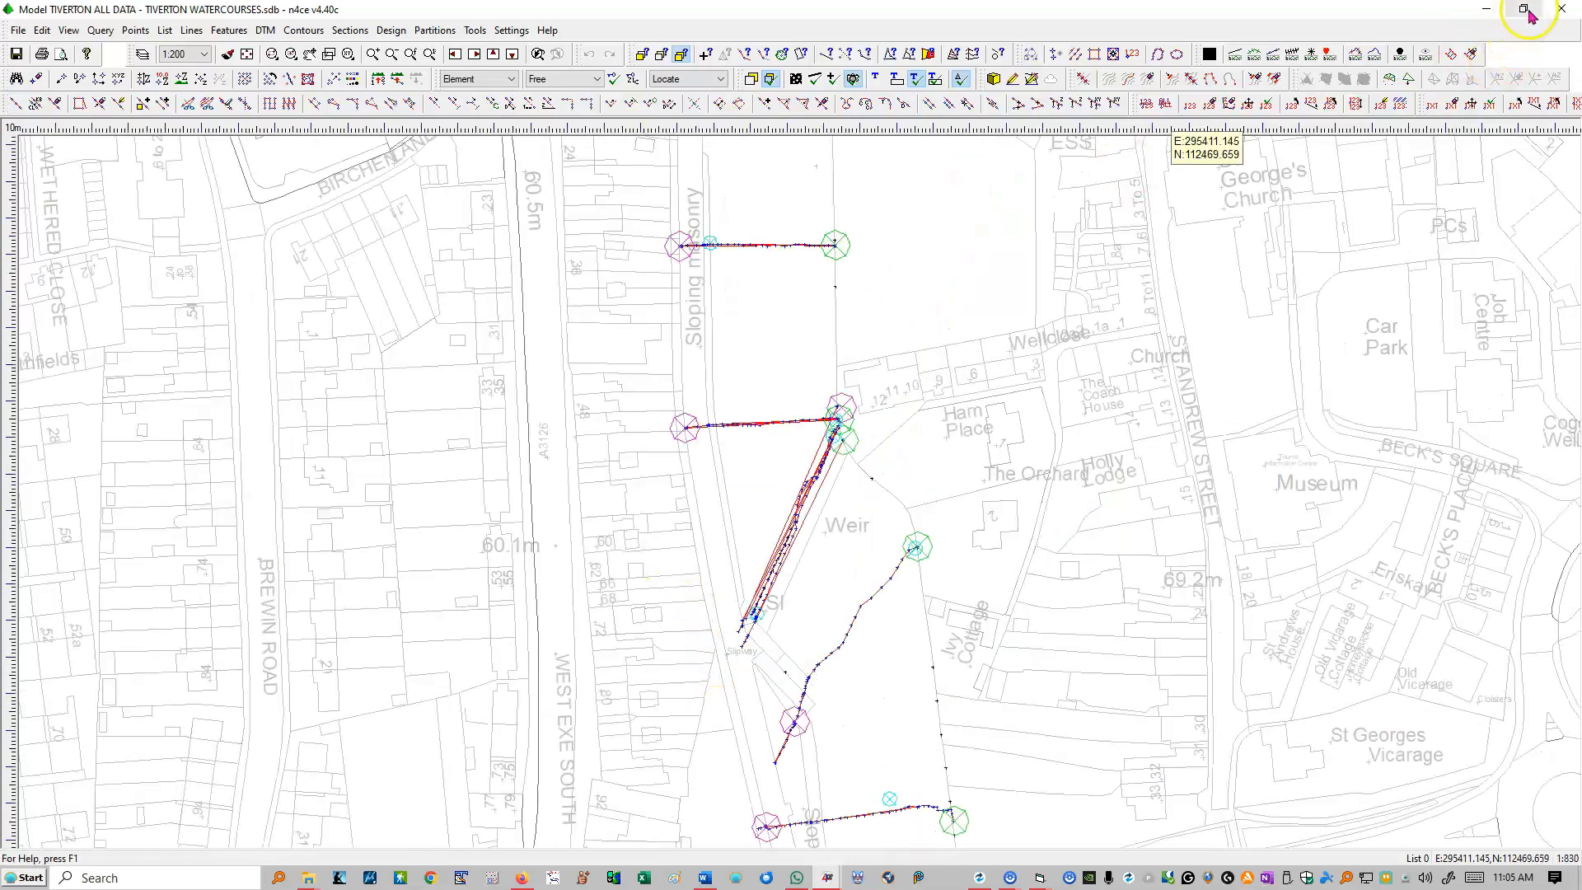
{"action": "left_click", "coordinate": [1525, 10]}
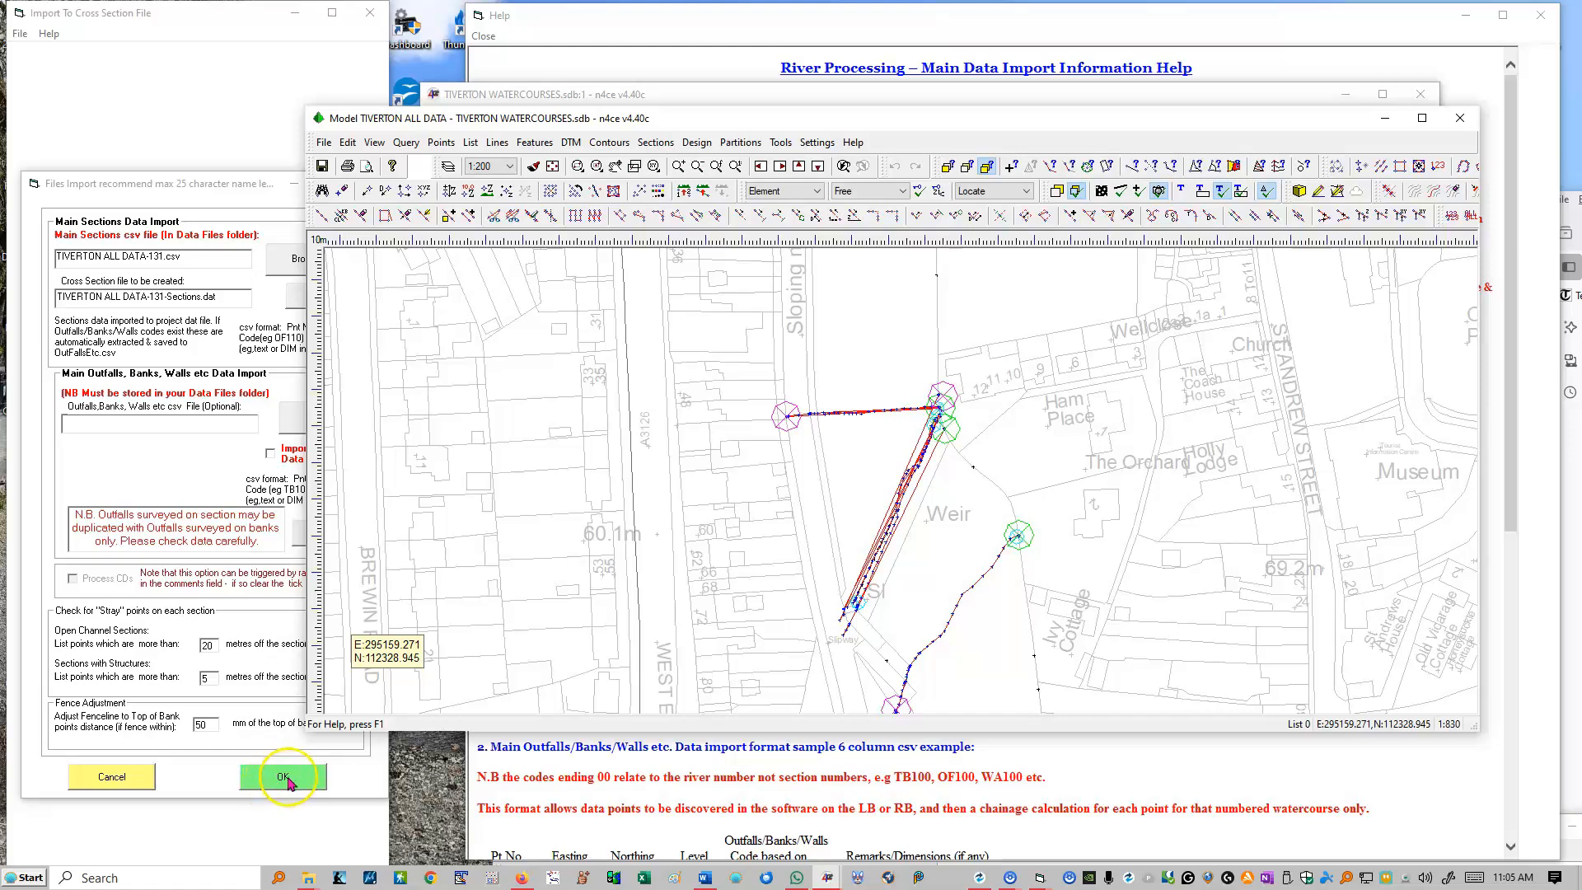
Step: Bring the TIVERTON WATERCOURSES database forward and examine the coded points and remarks of the TIVERTON ALL DATA model
{"action": "left_click", "coordinate": [486, 92]}
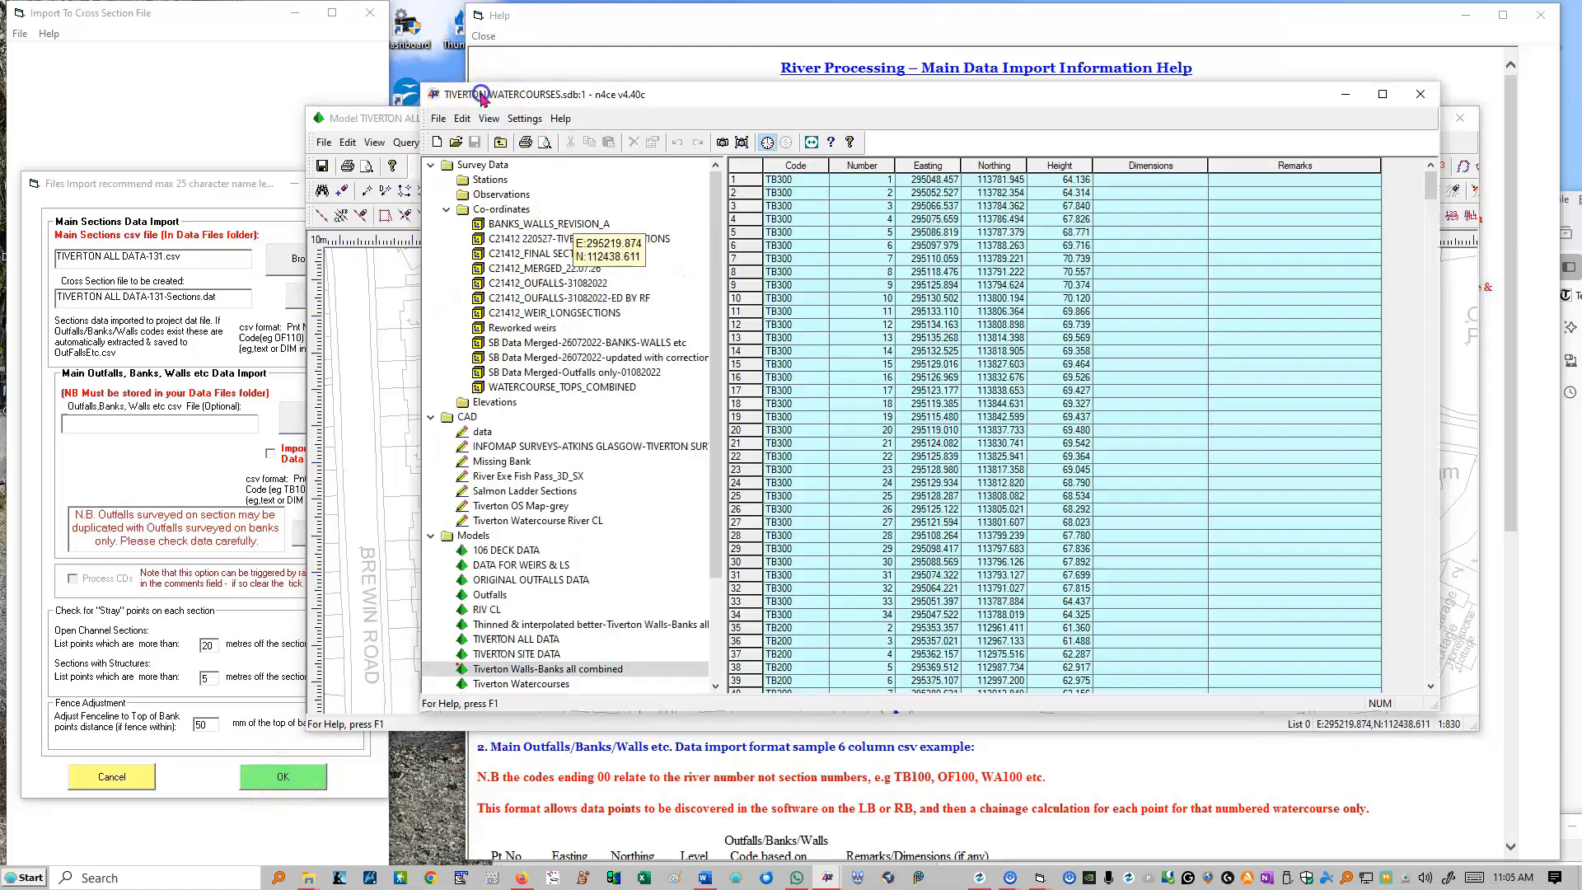
{"action": "left_click", "coordinate": [811, 445]}
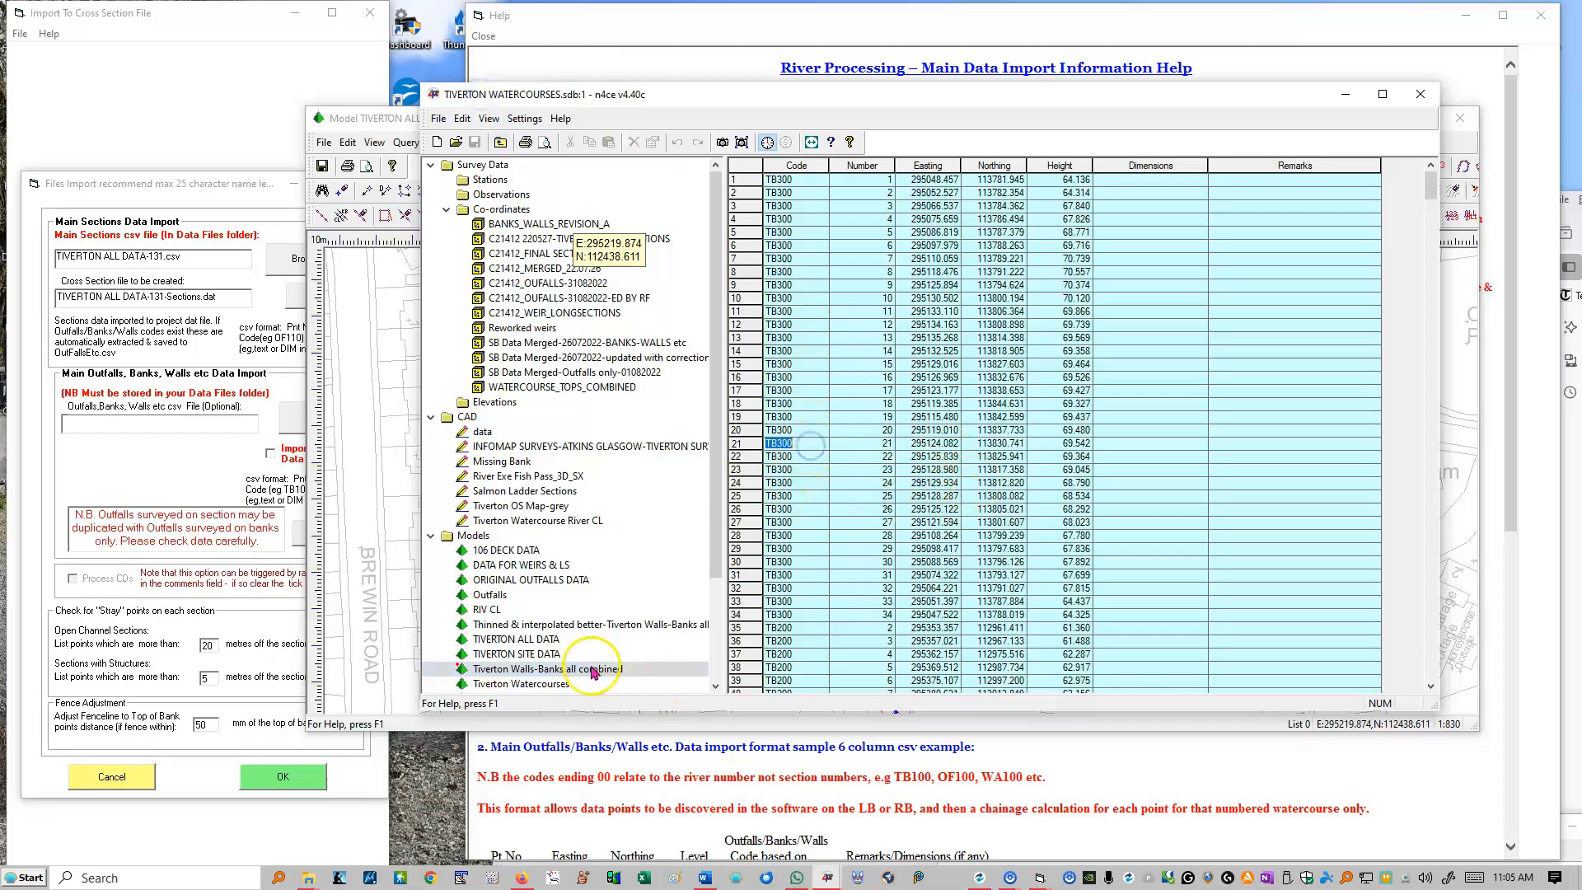
{"action": "left_click", "coordinate": [516, 639]}
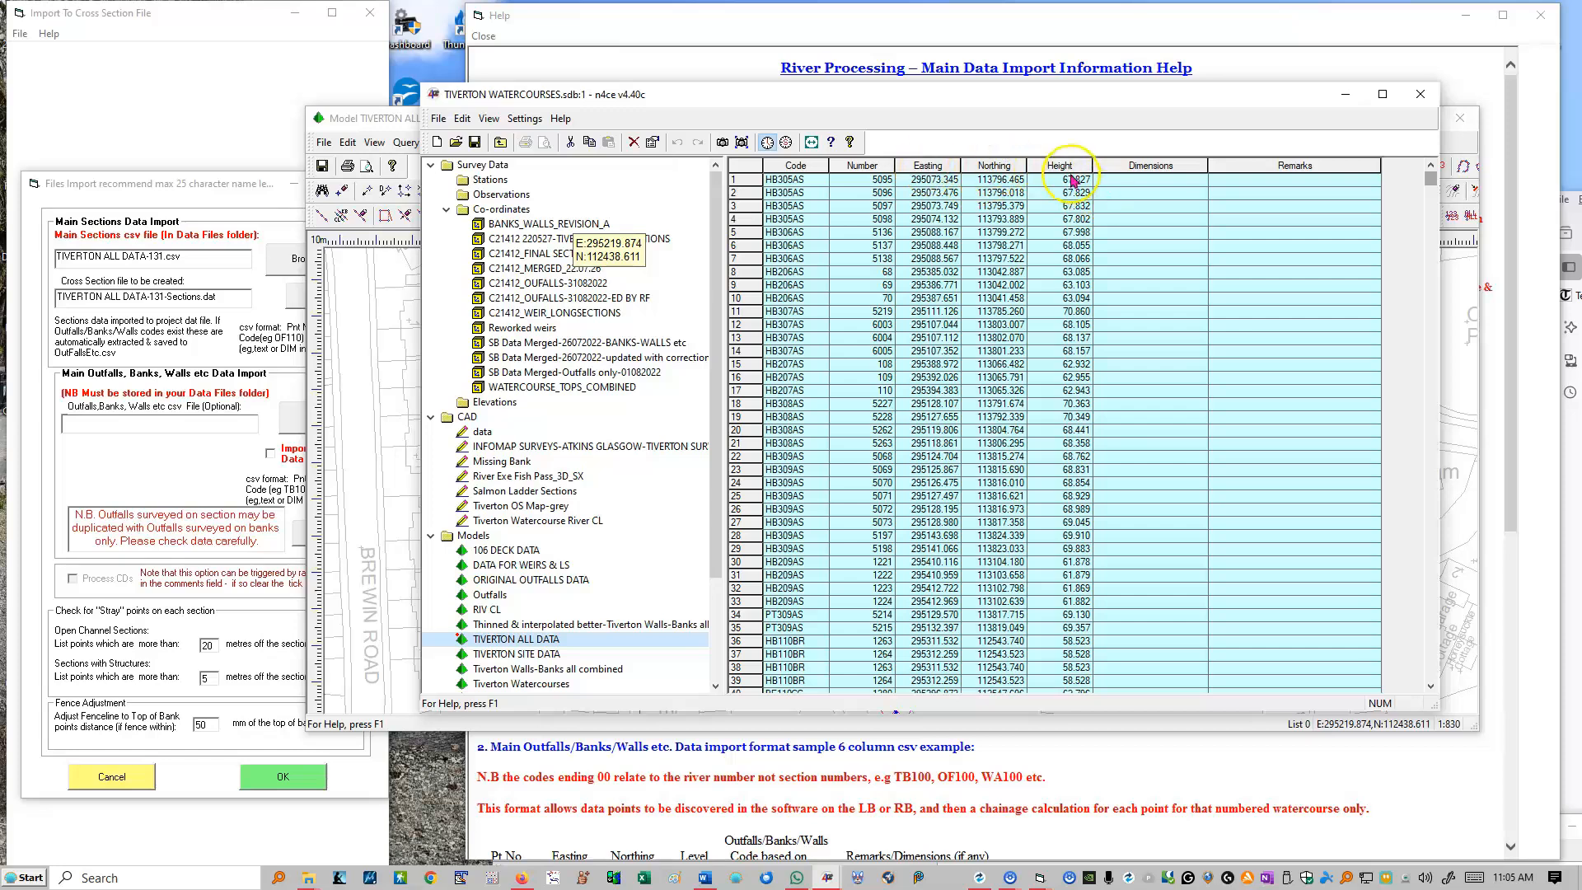
{"action": "scroll", "coordinate": [1248, 412], "scroll_direction": "down", "scroll_amount": 20}
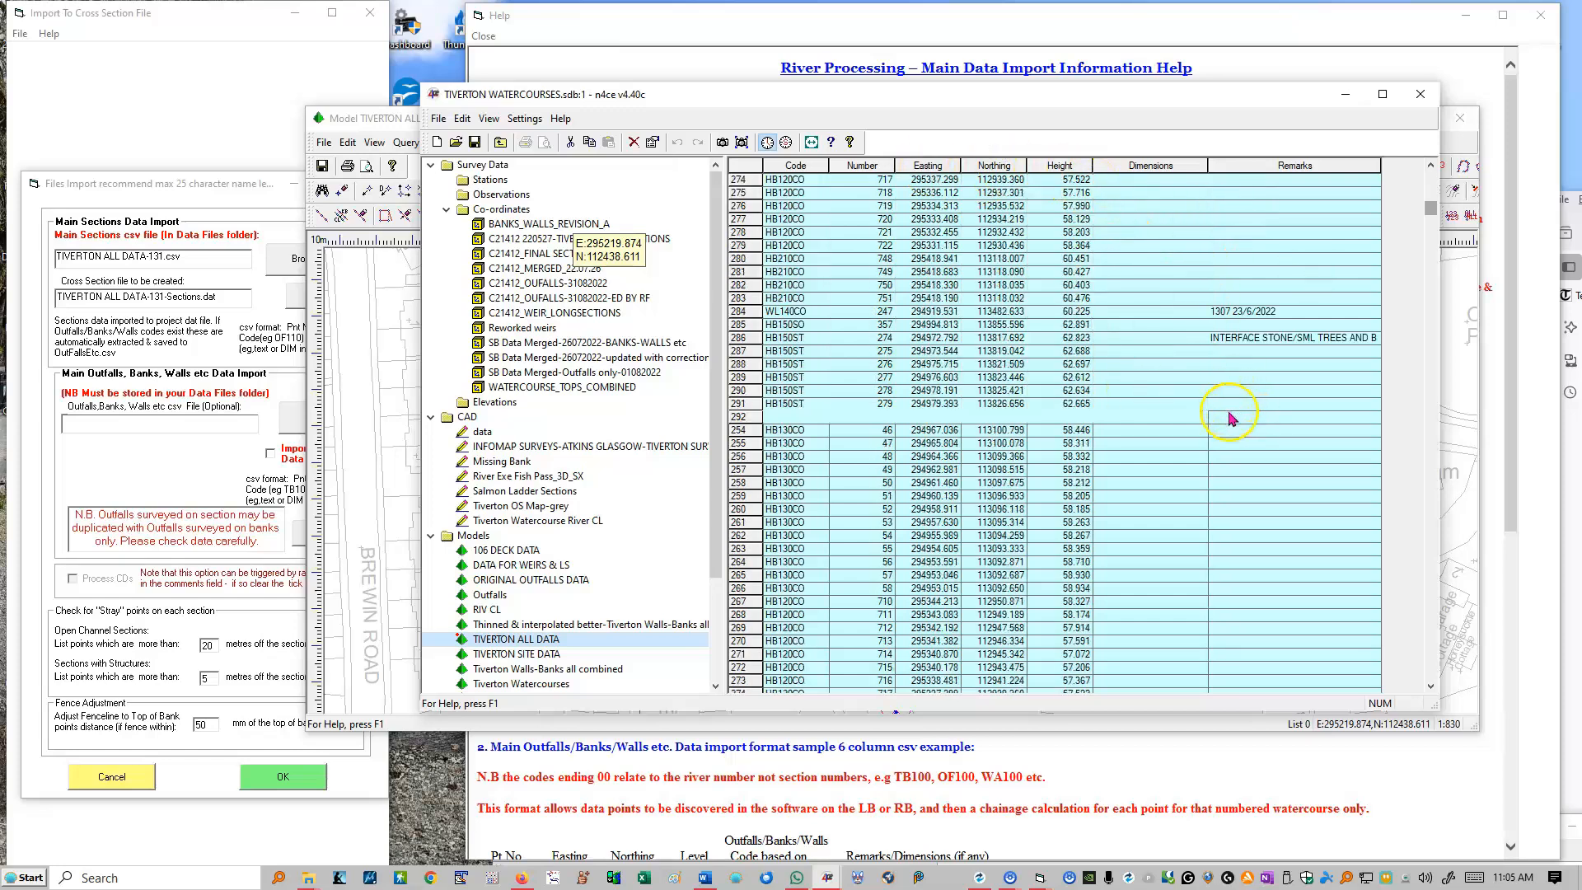
{"action": "scroll", "coordinate": [1245, 579], "scroll_direction": "up", "scroll_amount": 20}
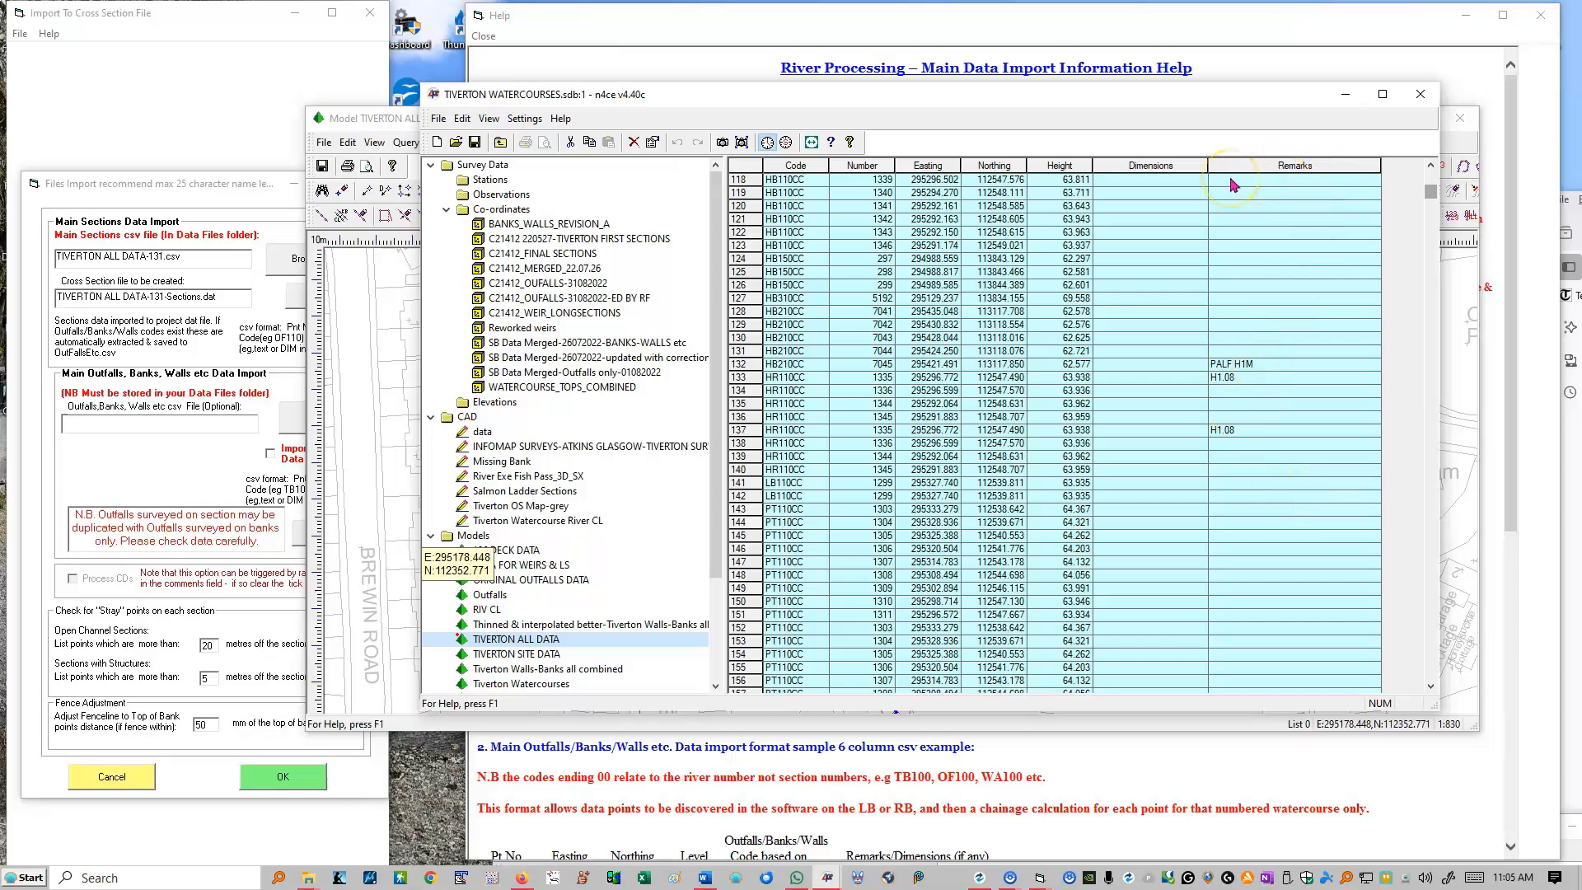
Step: Import TIVERTON ALL DATA-131.csv, overwriting the existing sections DAT file, closing the duplicated points report and continuing past the record error
{"action": "left_click", "coordinate": [172, 185]}
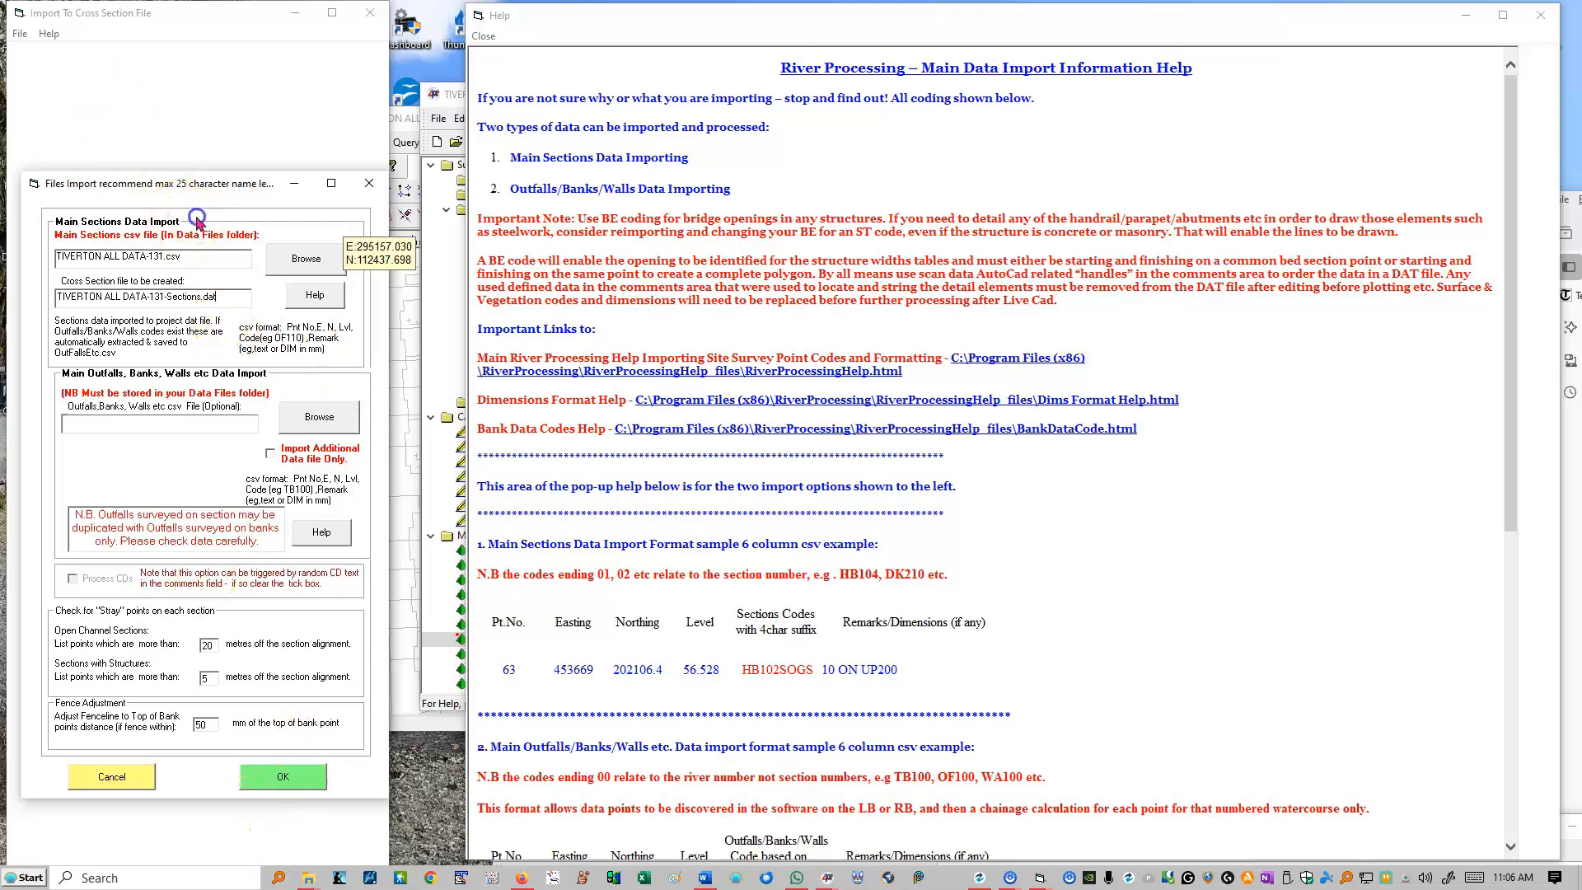
{"action": "left_click", "coordinate": [294, 793]}
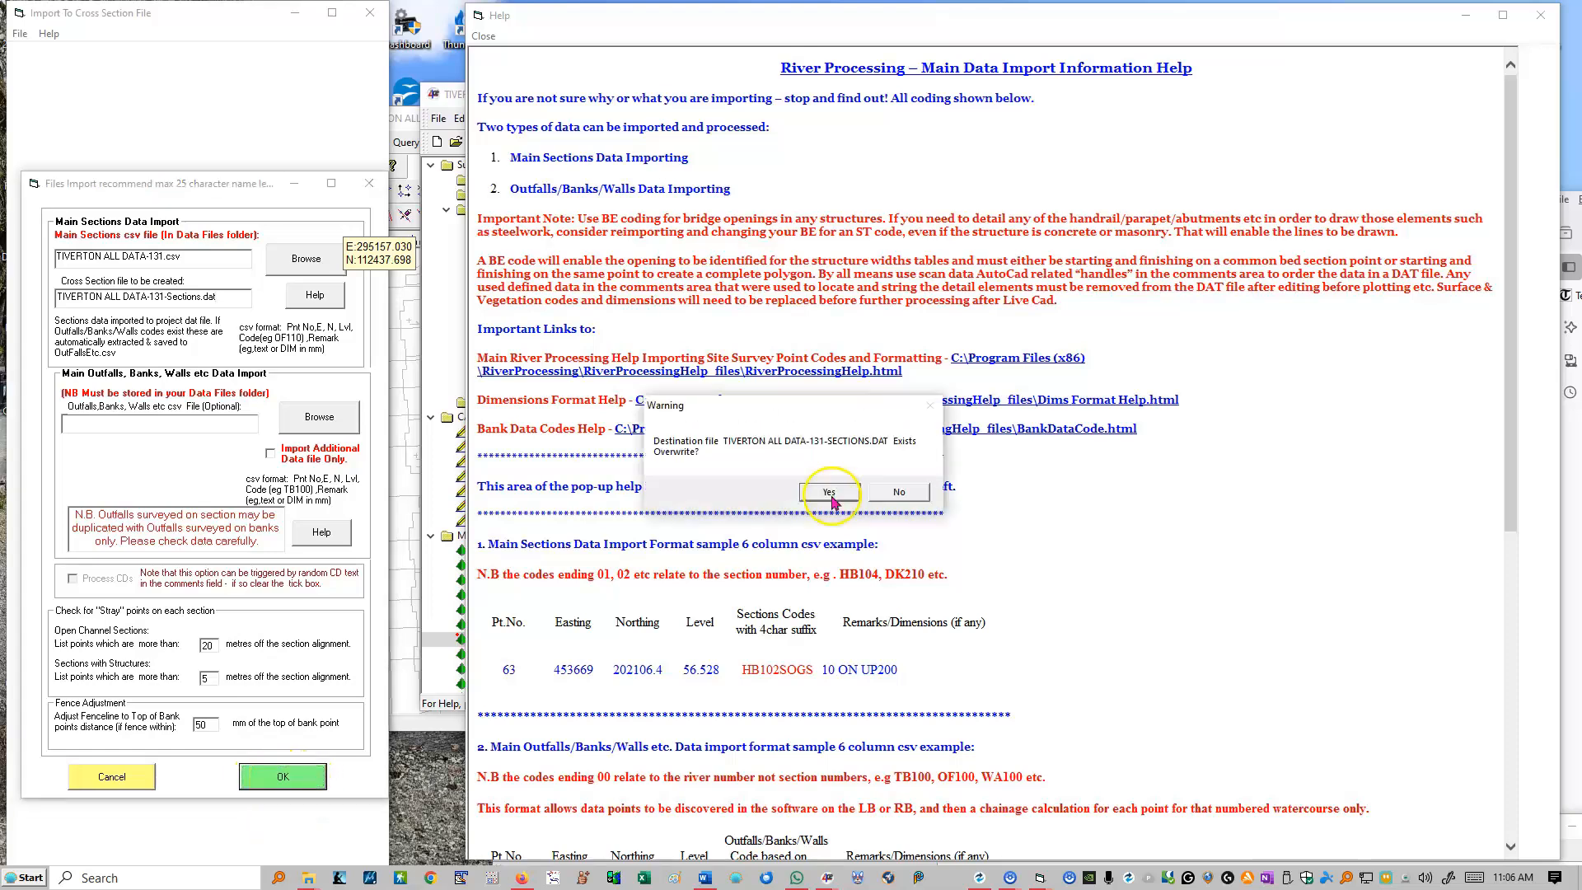
{"action": "left_click", "coordinate": [824, 494]}
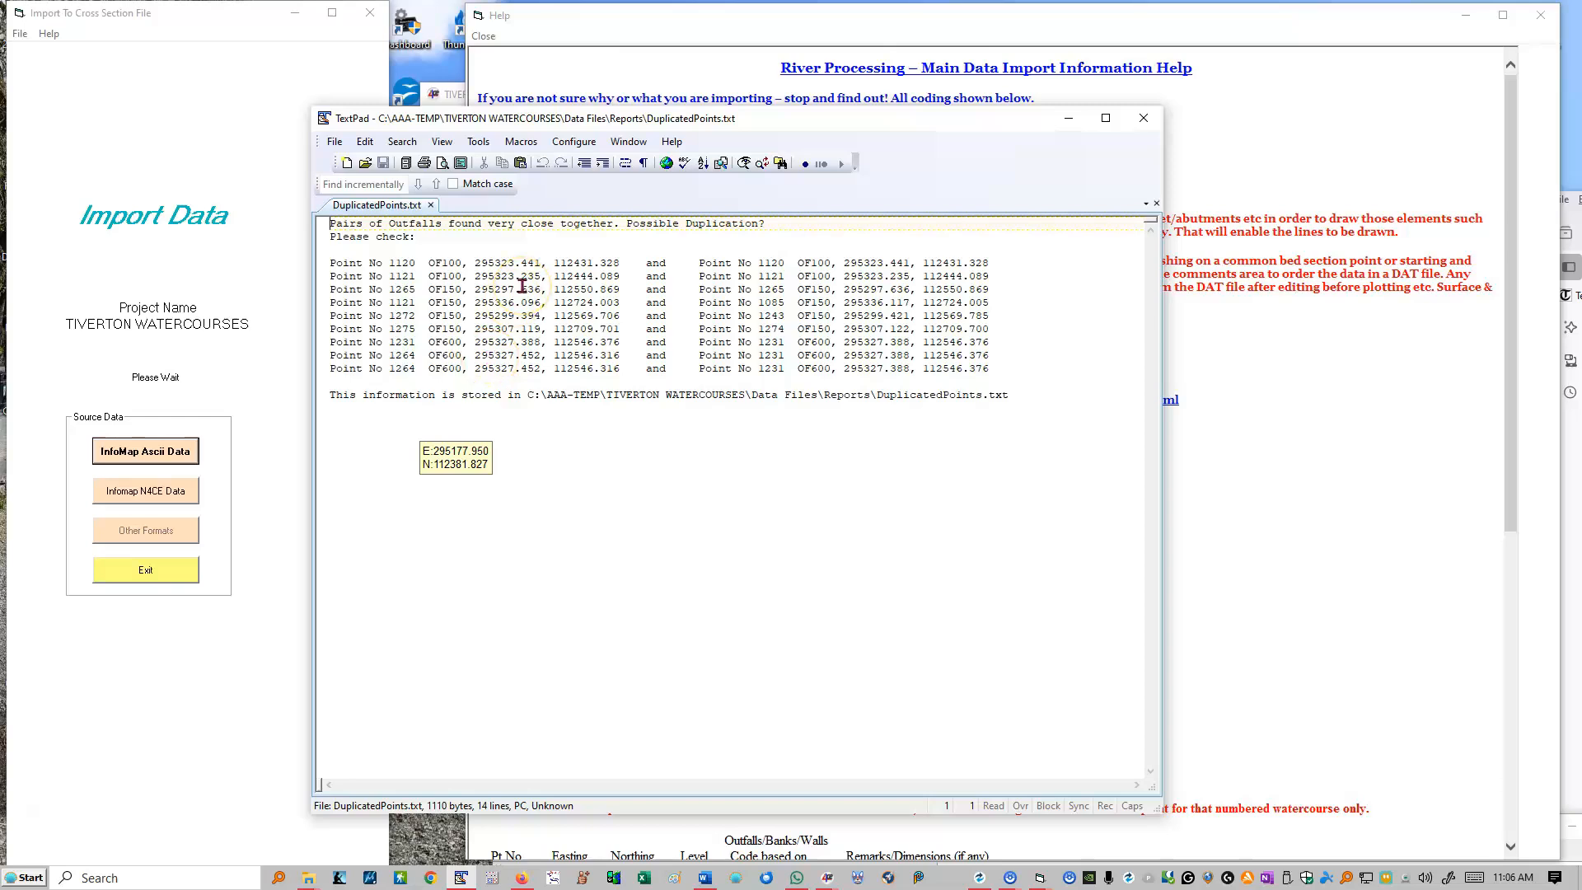
{"action": "left_click", "coordinate": [1143, 121]}
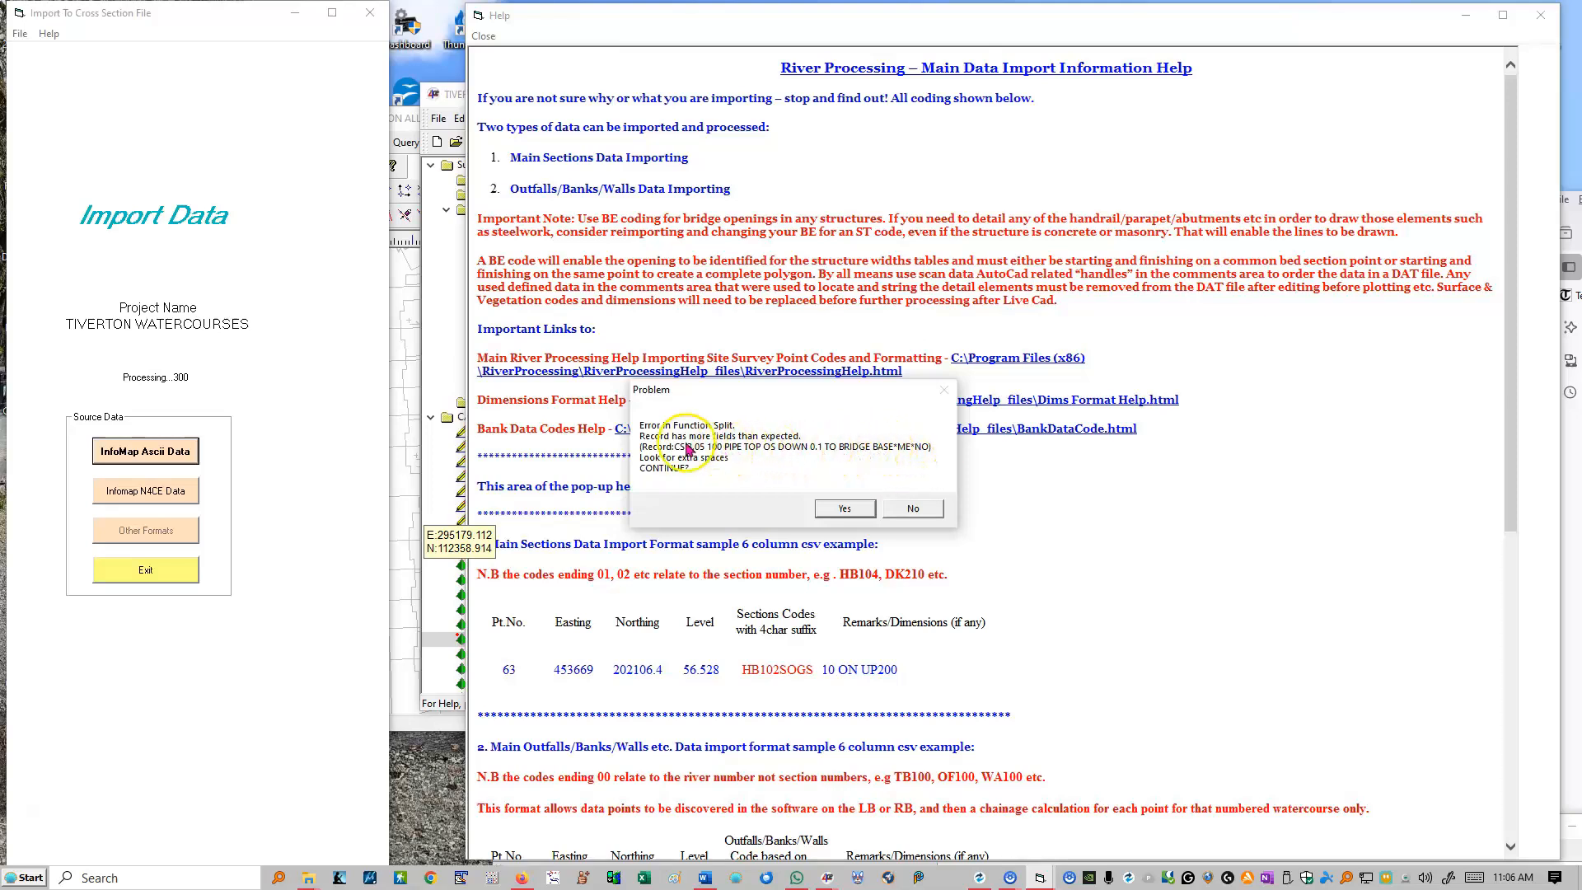
{"action": "left_click", "coordinate": [844, 509]}
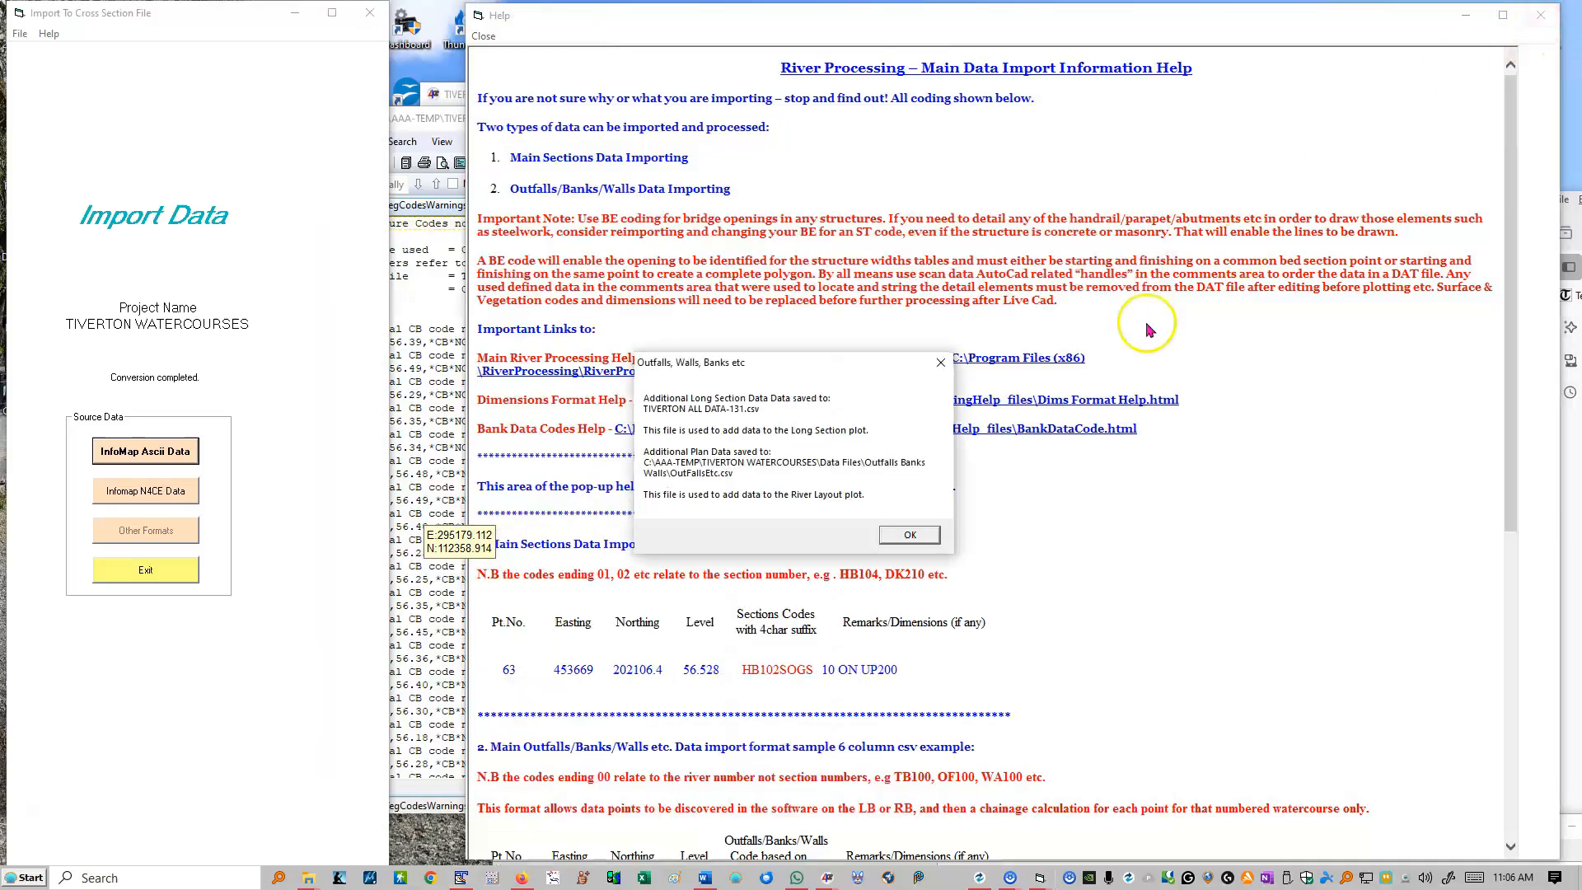
Step: Acknowledge the saved-data and import completion messages, and display the import report with the point coding checks
{"action": "left_click_drag", "start_coordinate": [806, 368], "coordinate": [257, 633]}
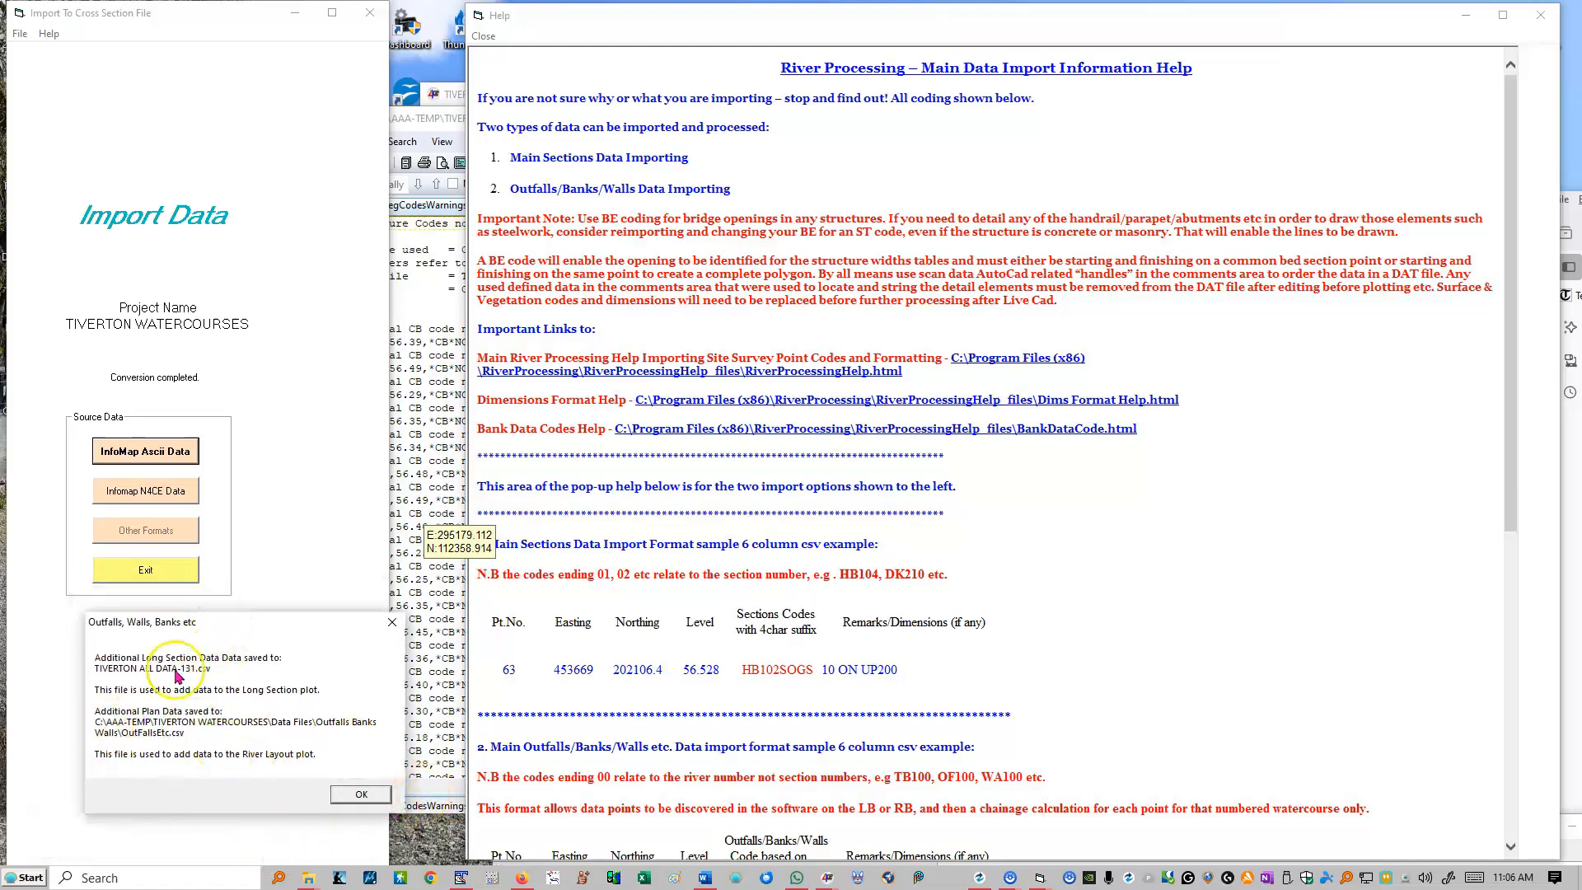
{"action": "left_click", "coordinate": [365, 796]}
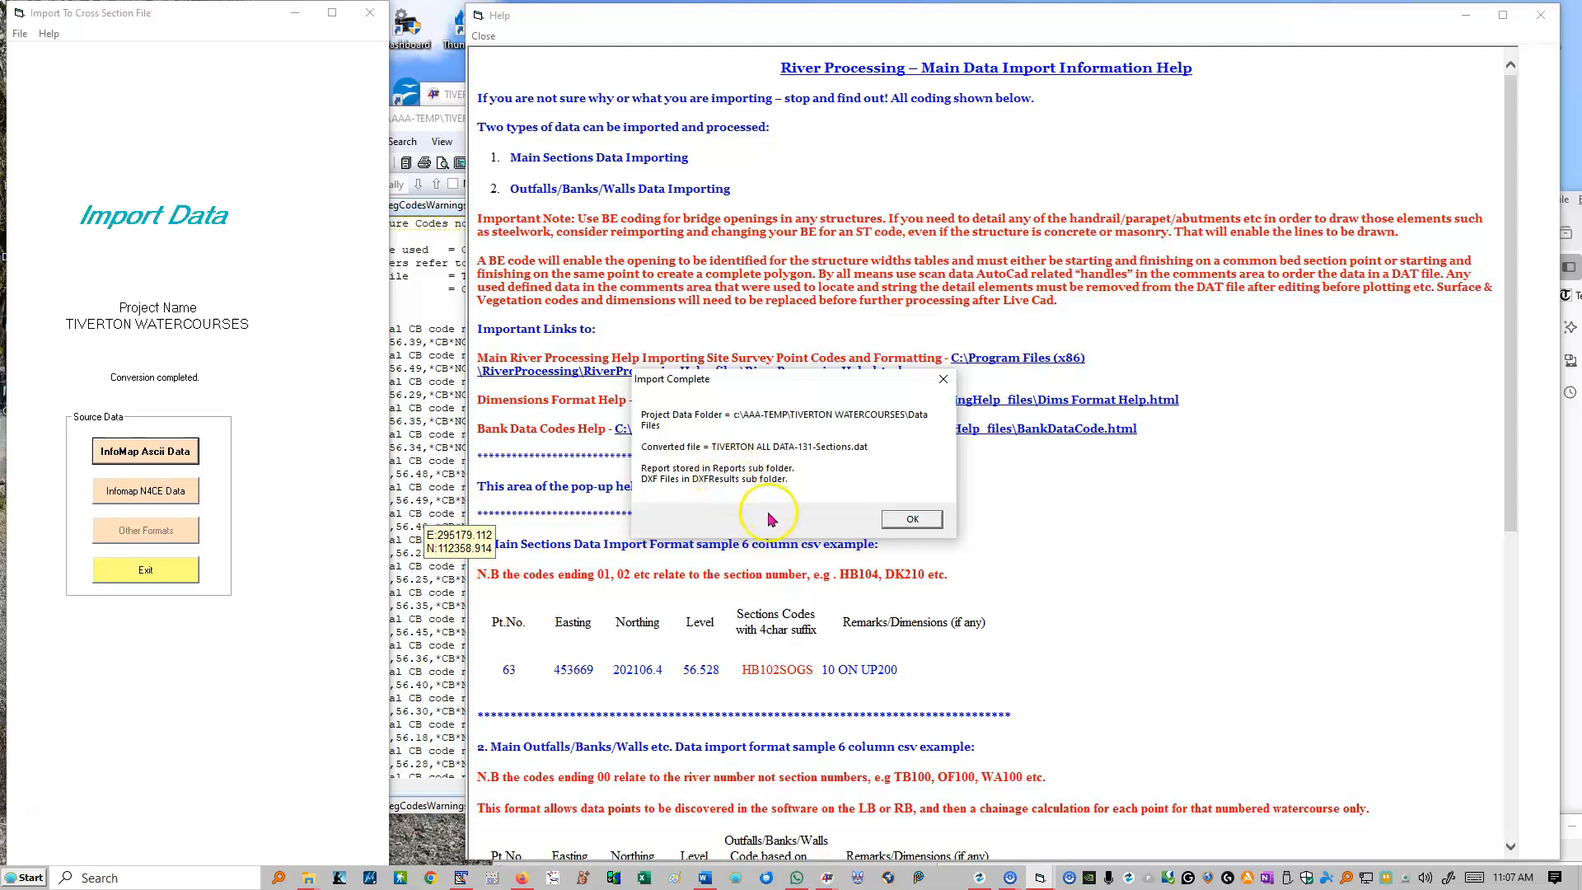
{"action": "left_click", "coordinate": [910, 518]}
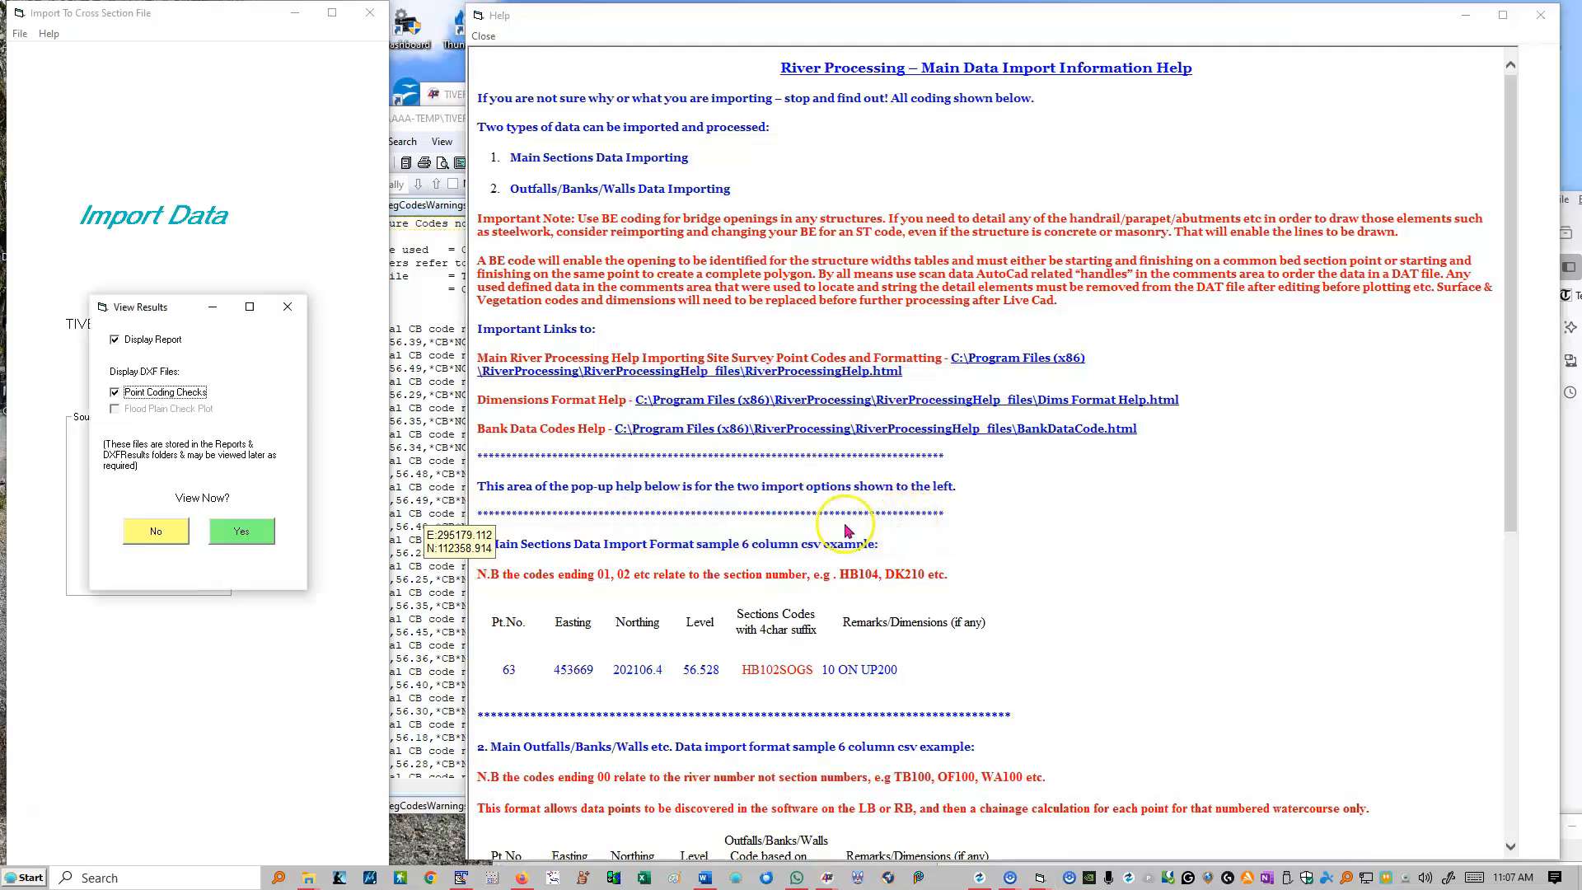
{"action": "left_click_drag", "start_coordinate": [175, 309], "coordinate": [311, 542]}
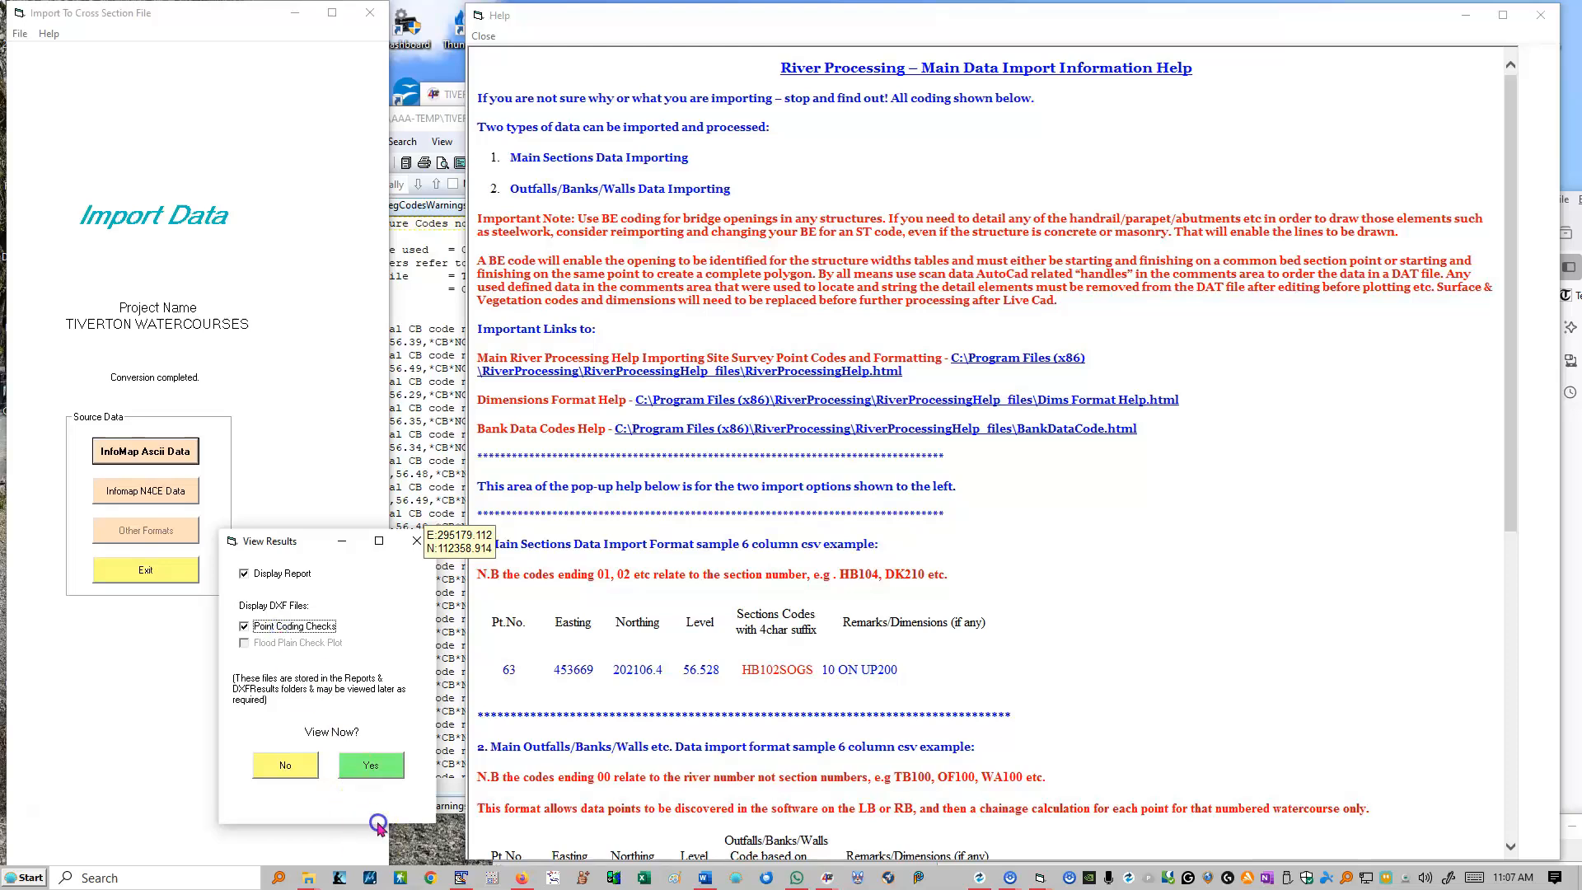
{"action": "left_click", "coordinate": [372, 764]}
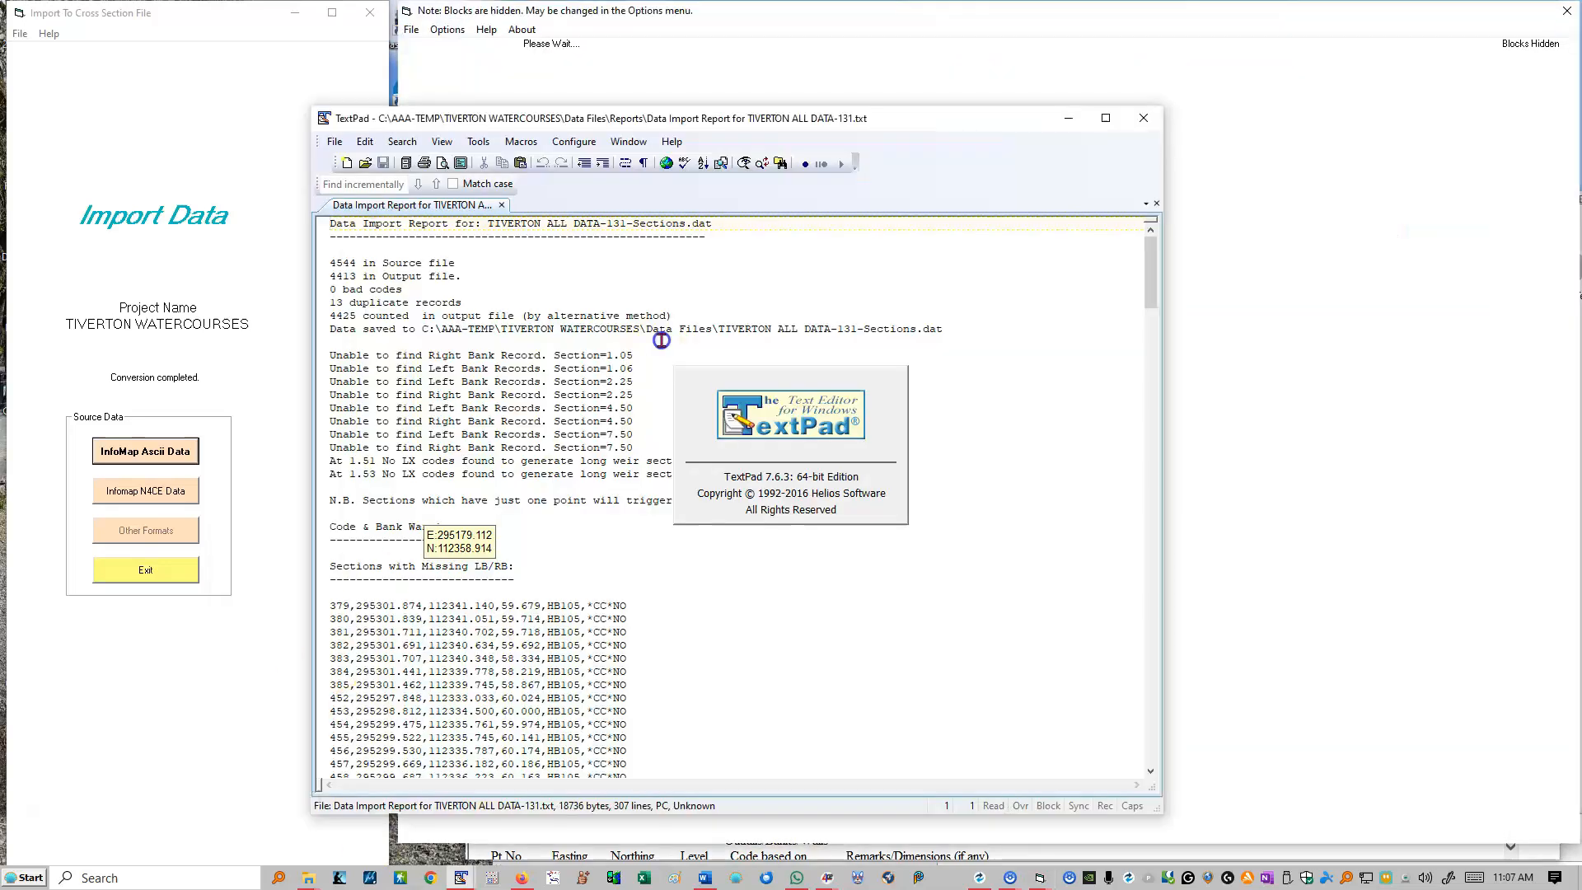
Step: Review the missing bank and long weir warnings in the import report, highlighting the lines for sections 1.05 and 1.06
{"action": "left_click_drag", "start_coordinate": [713, 472], "coordinate": [309, 350]}
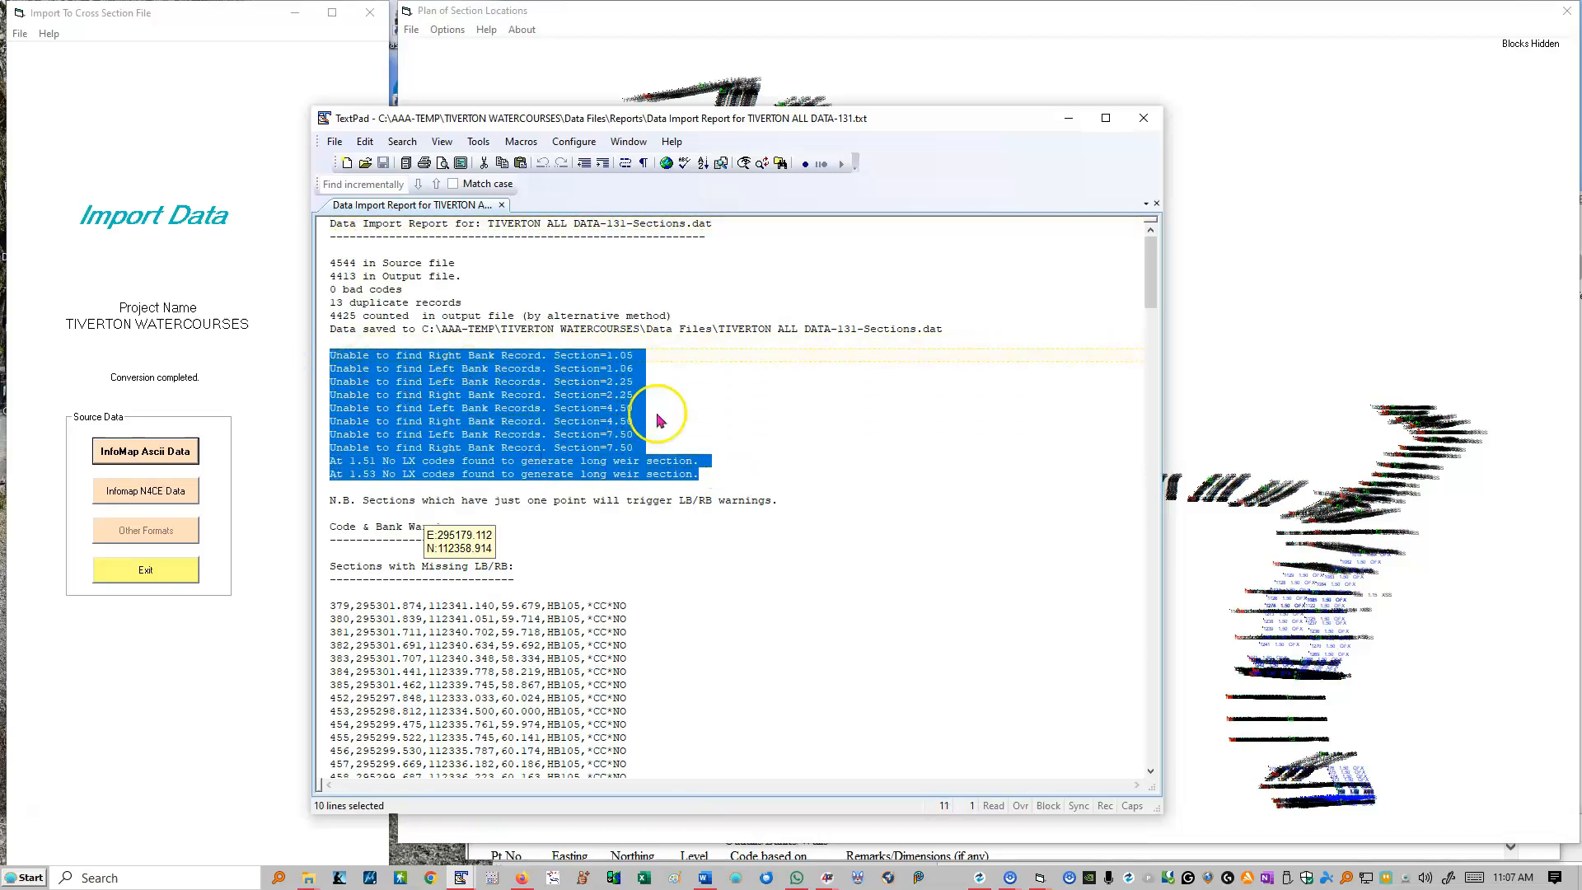
{"action": "left_click", "coordinate": [773, 397]}
{"action": "left_click", "coordinate": [496, 368]}
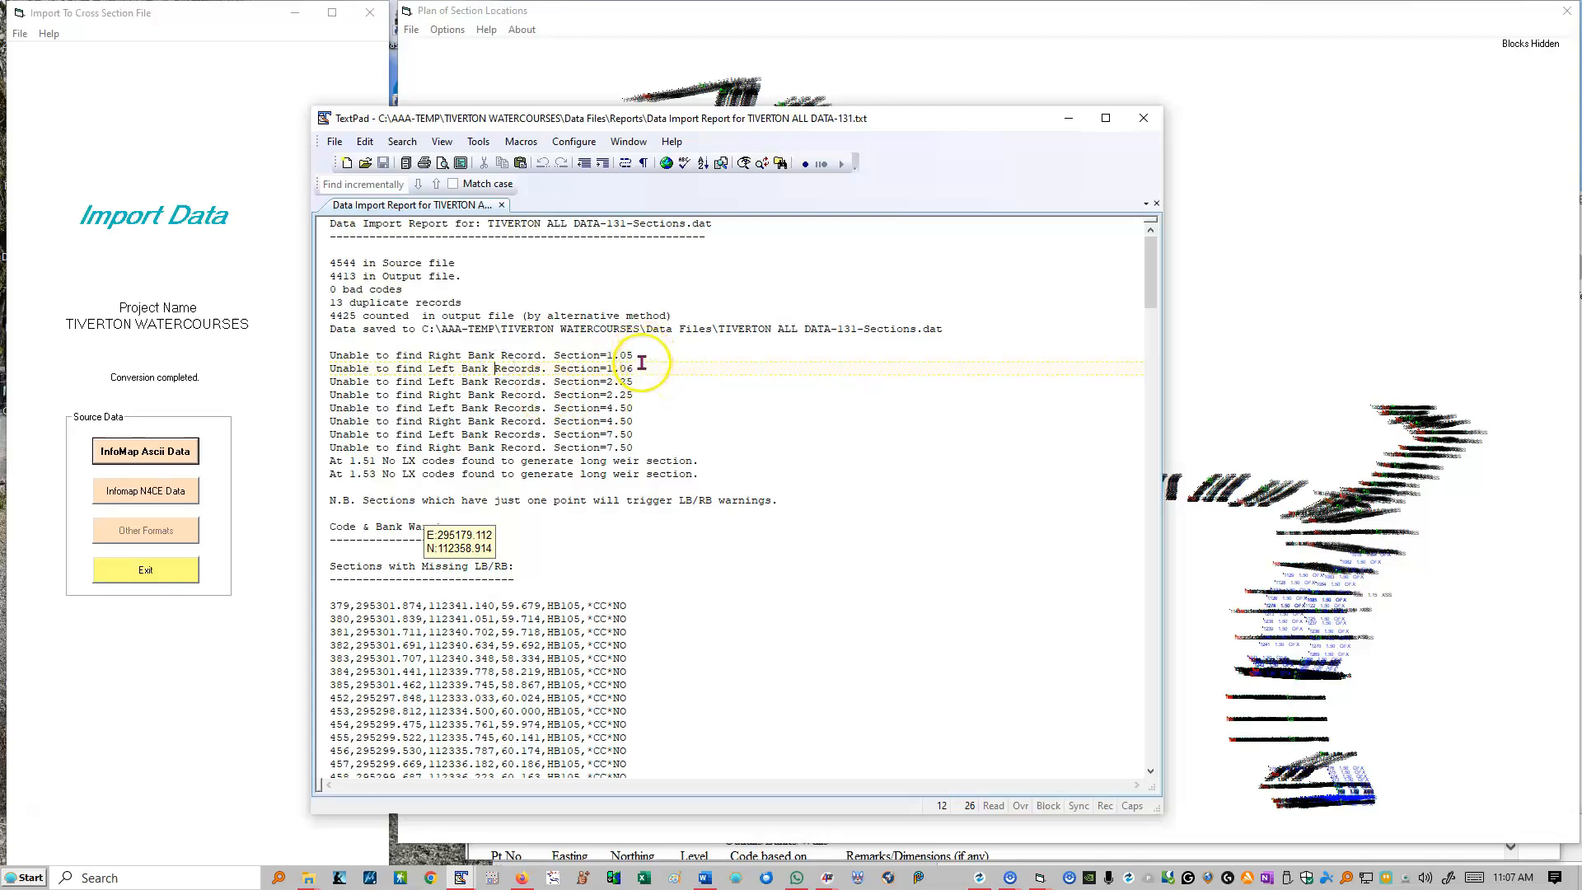
{"action": "left_click_drag", "start_coordinate": [631, 357], "coordinate": [433, 348]}
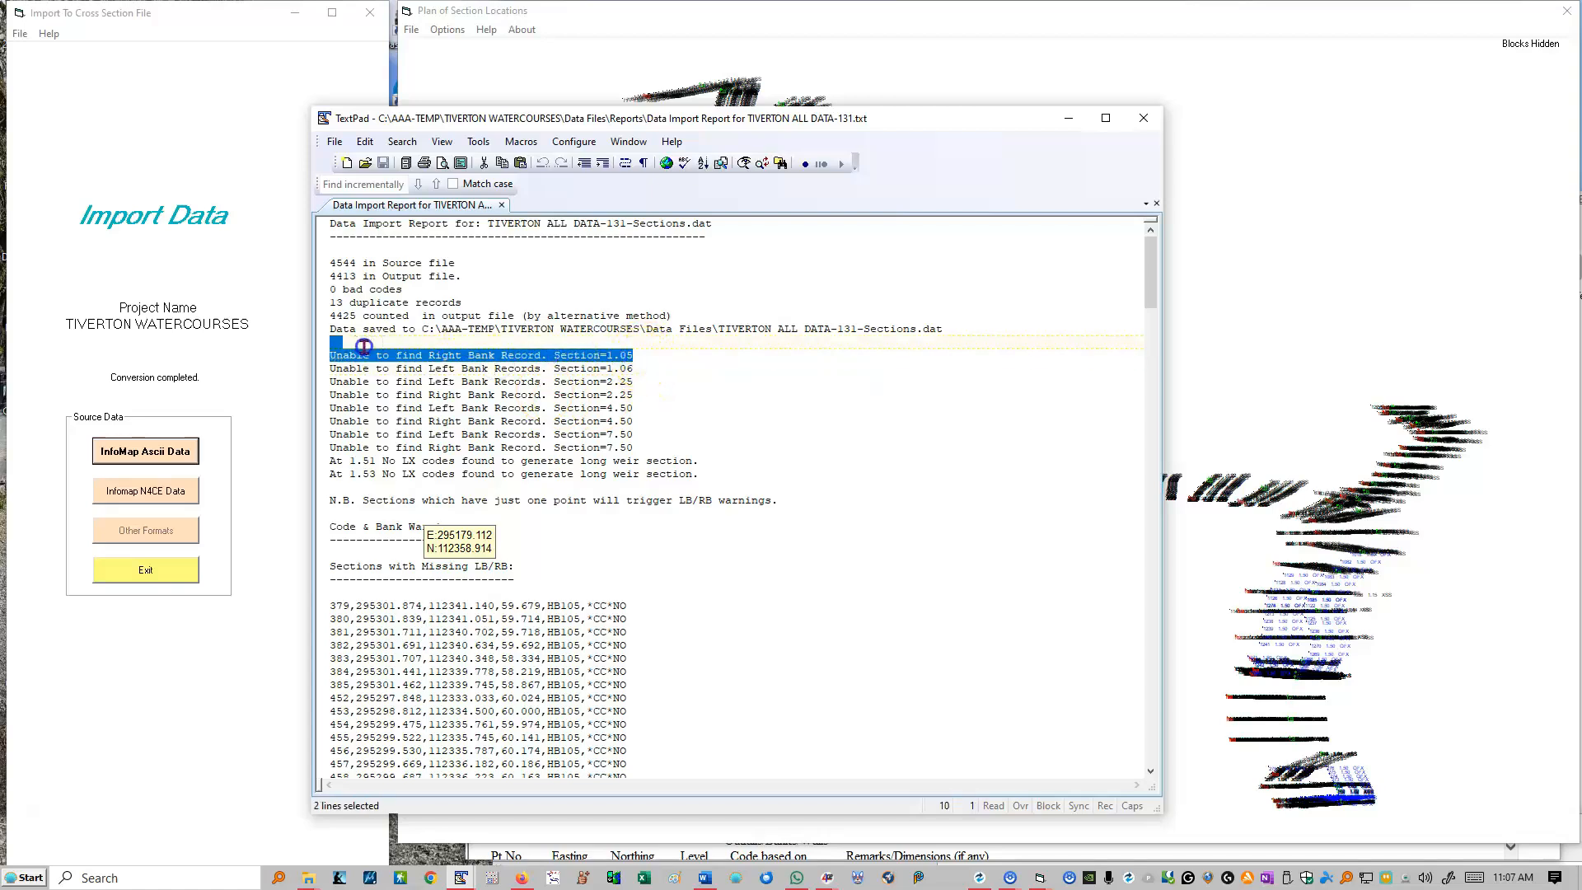
{"action": "left_click_drag", "start_coordinate": [640, 368], "coordinate": [326, 369]}
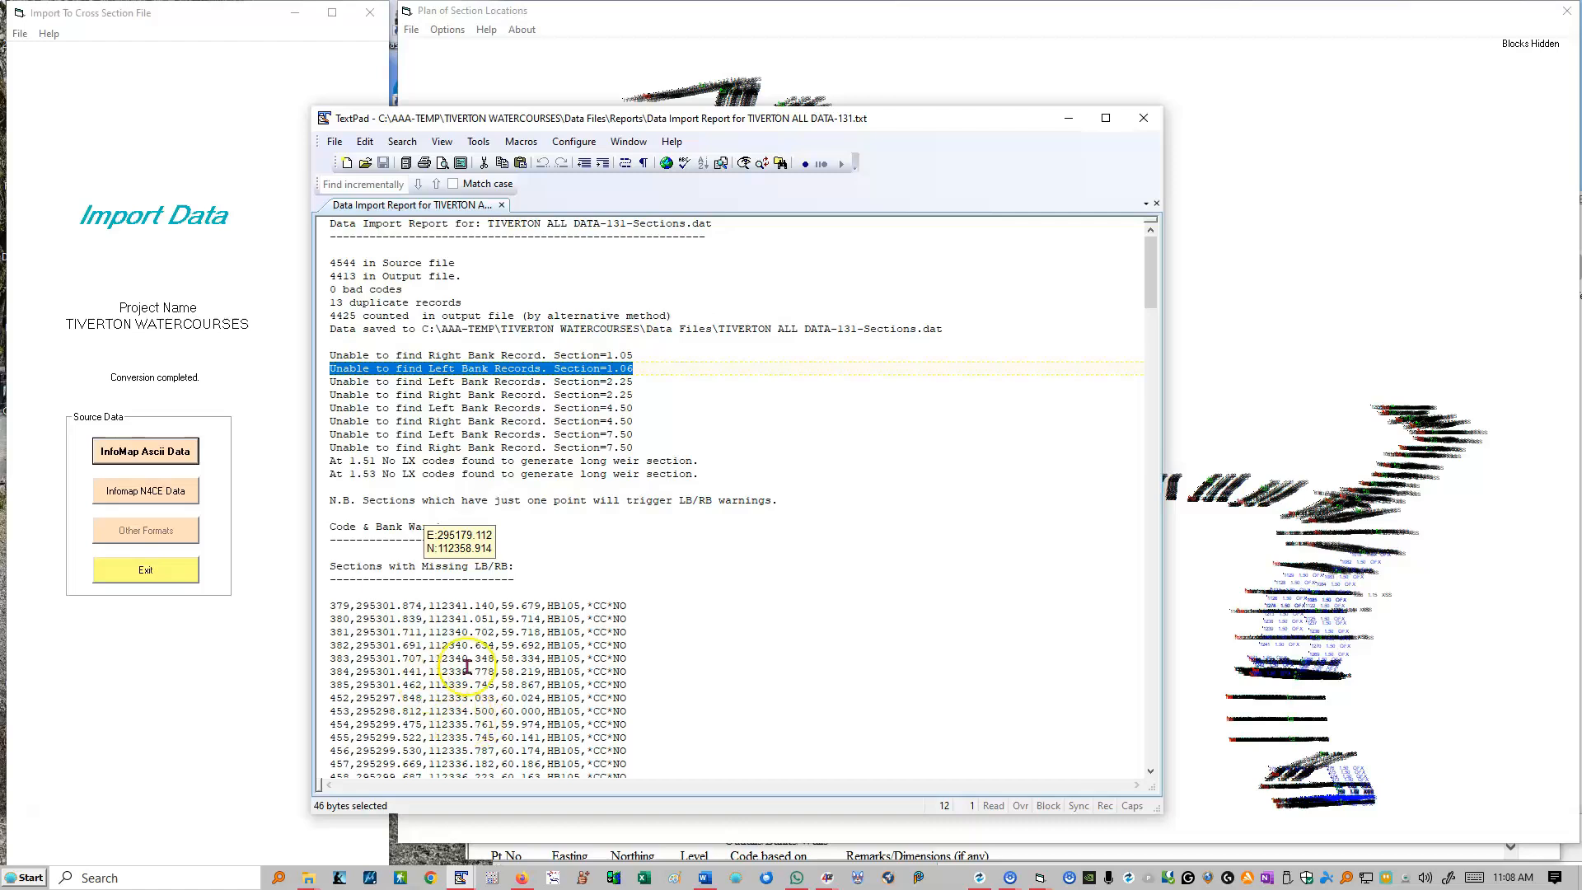
Step: Read through the point listings and duplicate records in the rest of the import report, and close it
{"action": "left_click_drag", "start_coordinate": [494, 672], "coordinate": [488, 658]}
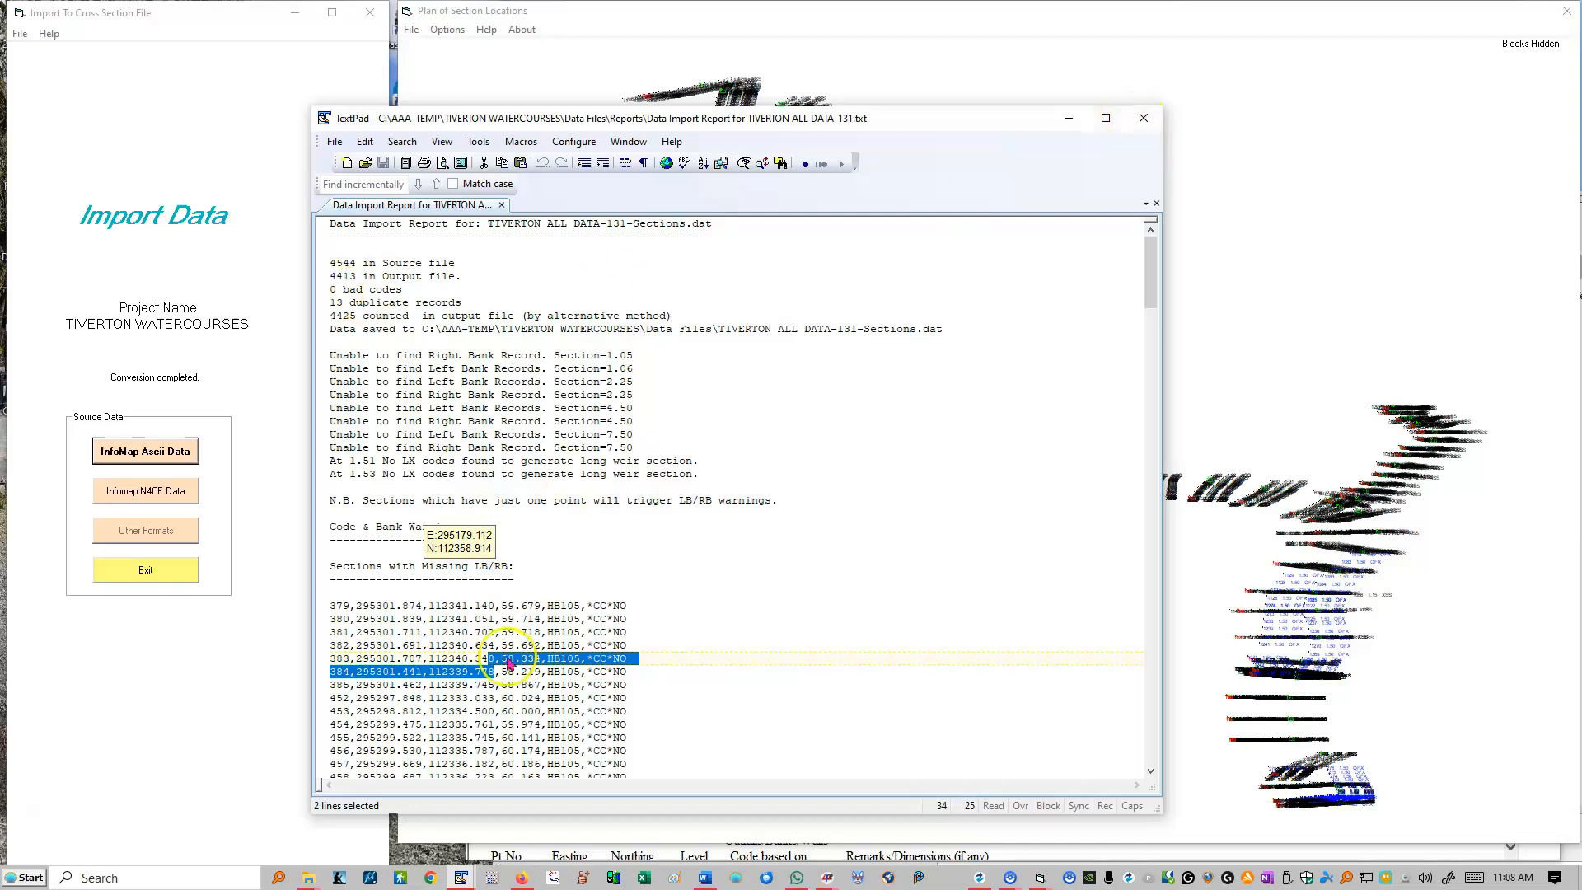
{"action": "scroll", "coordinate": [504, 583], "scroll_direction": "down", "scroll_amount": 20}
{"action": "scroll", "coordinate": [504, 583], "scroll_direction": "down", "scroll_amount": 7}
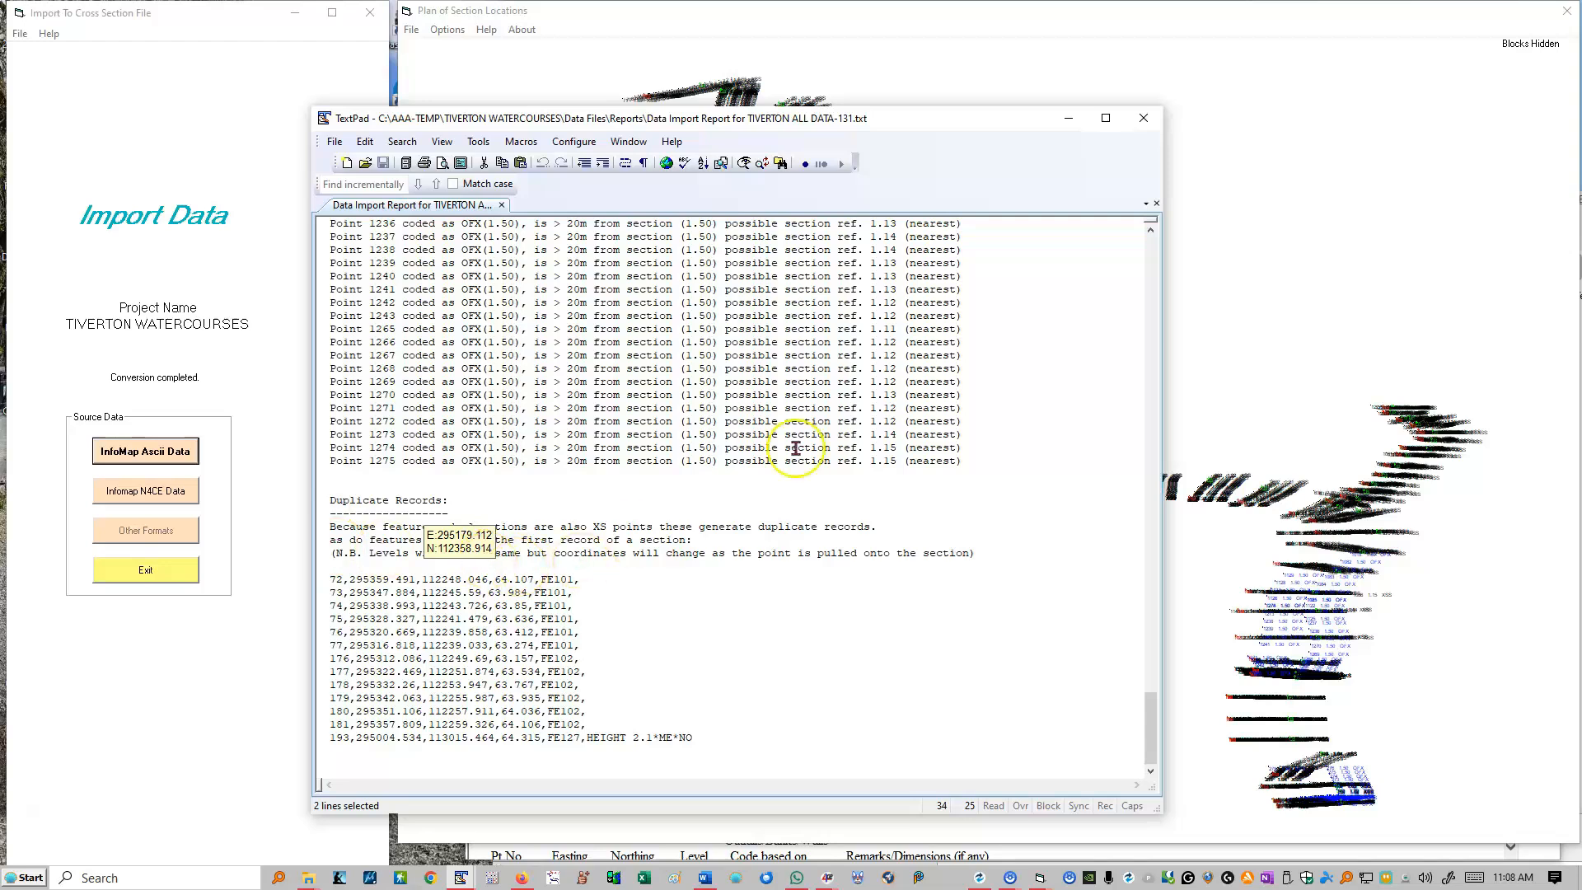
{"action": "left_click", "coordinate": [1145, 118]}
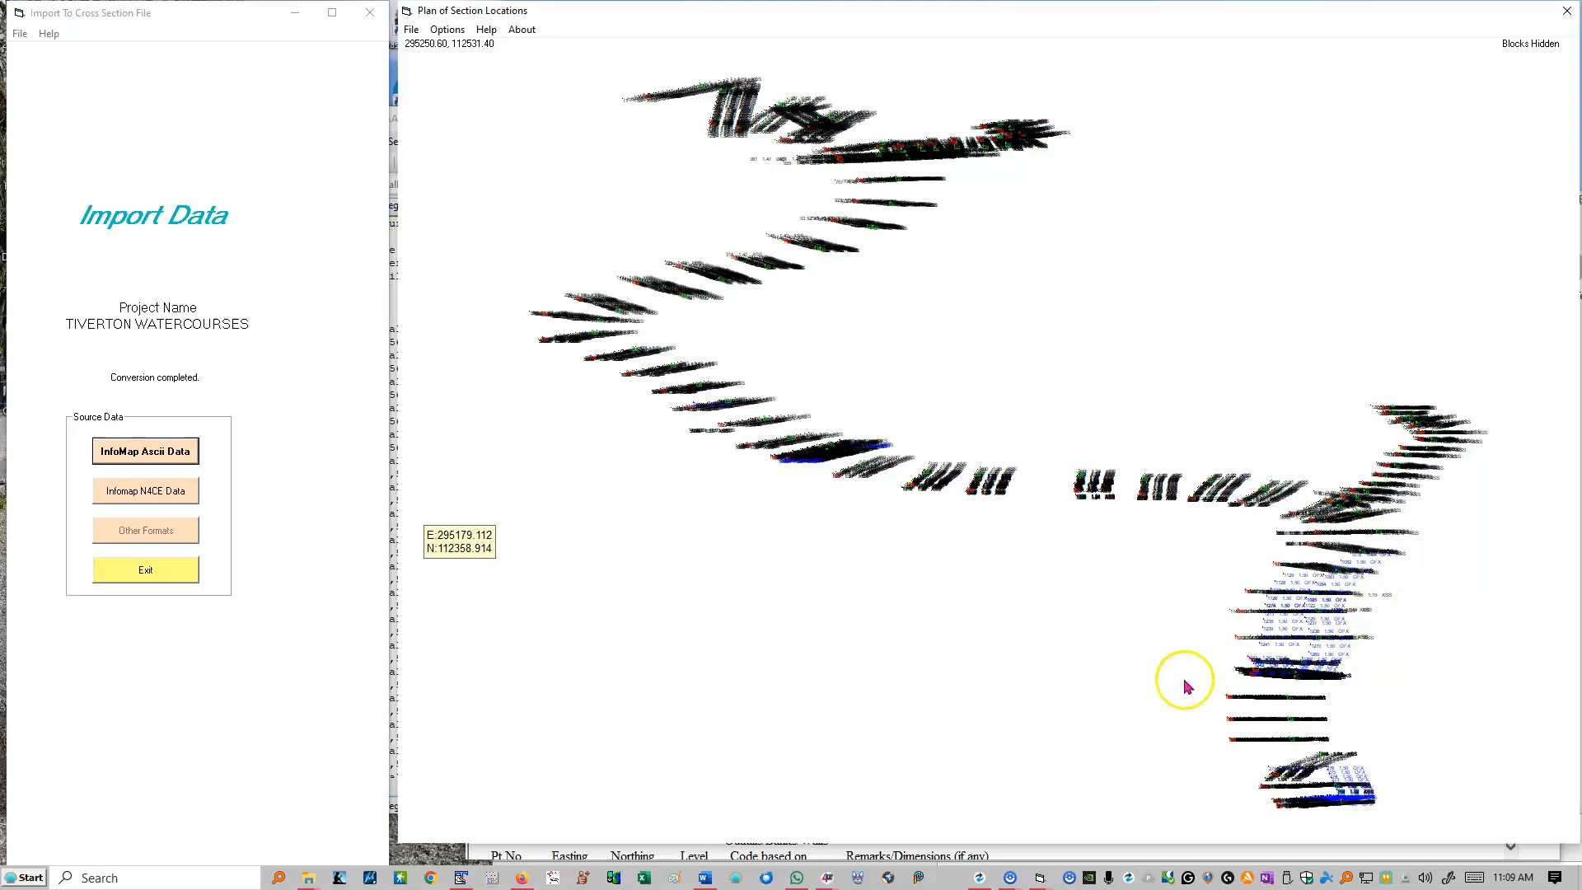
Step: Examine the plotted points and bank markers on the section location plan at several sections, returning to the full extent between close-ups
{"action": "left_click_drag", "start_coordinate": [1209, 558], "coordinate": [1403, 820]}
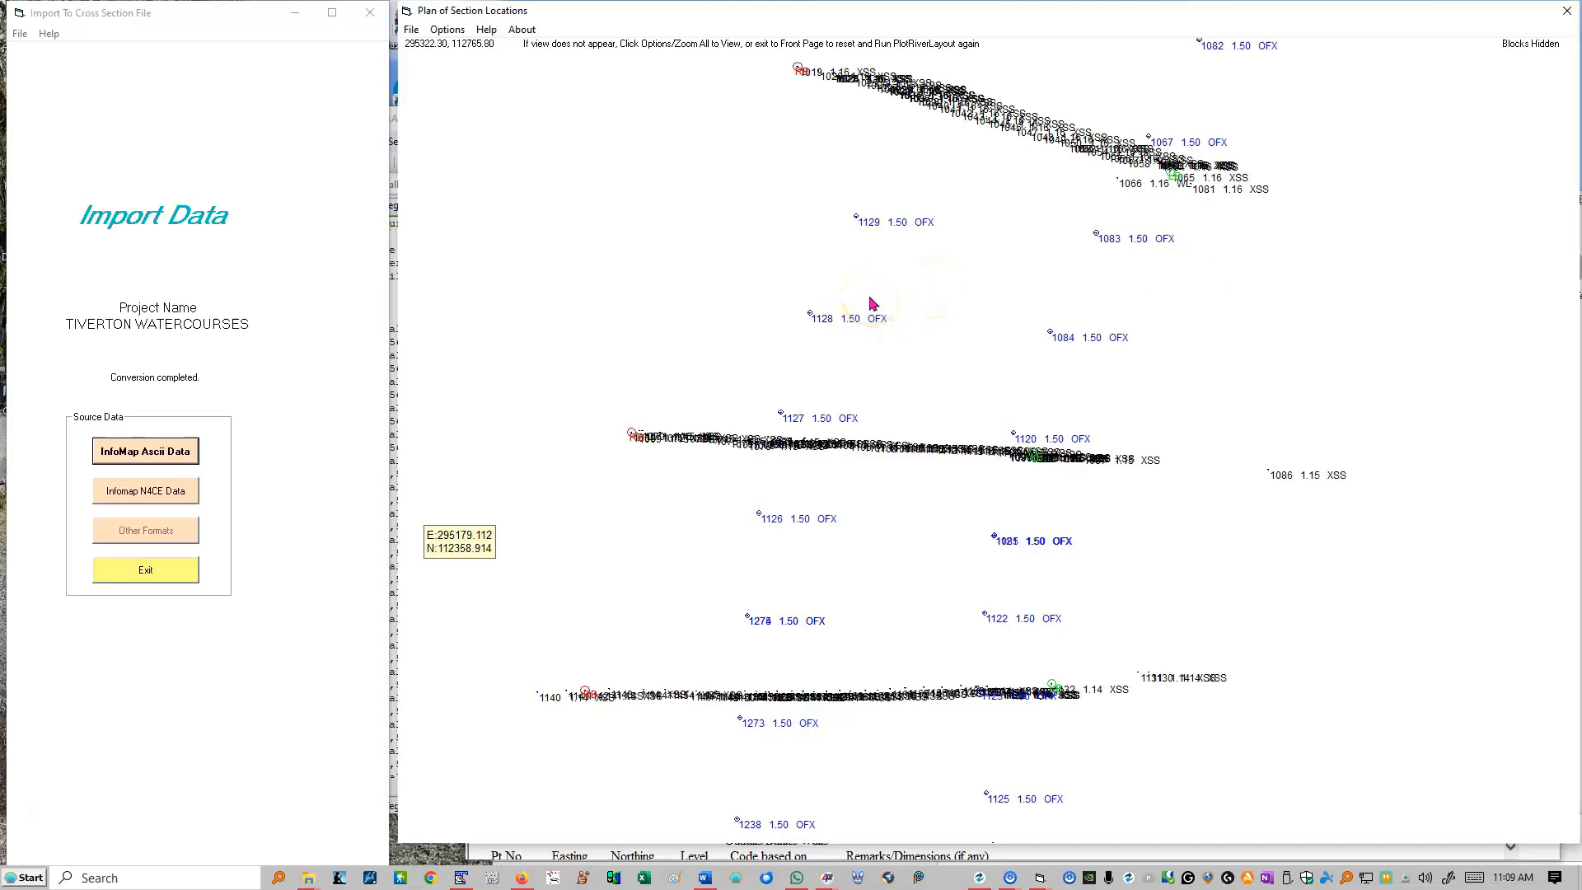
{"action": "right_click", "coordinate": [919, 268]}
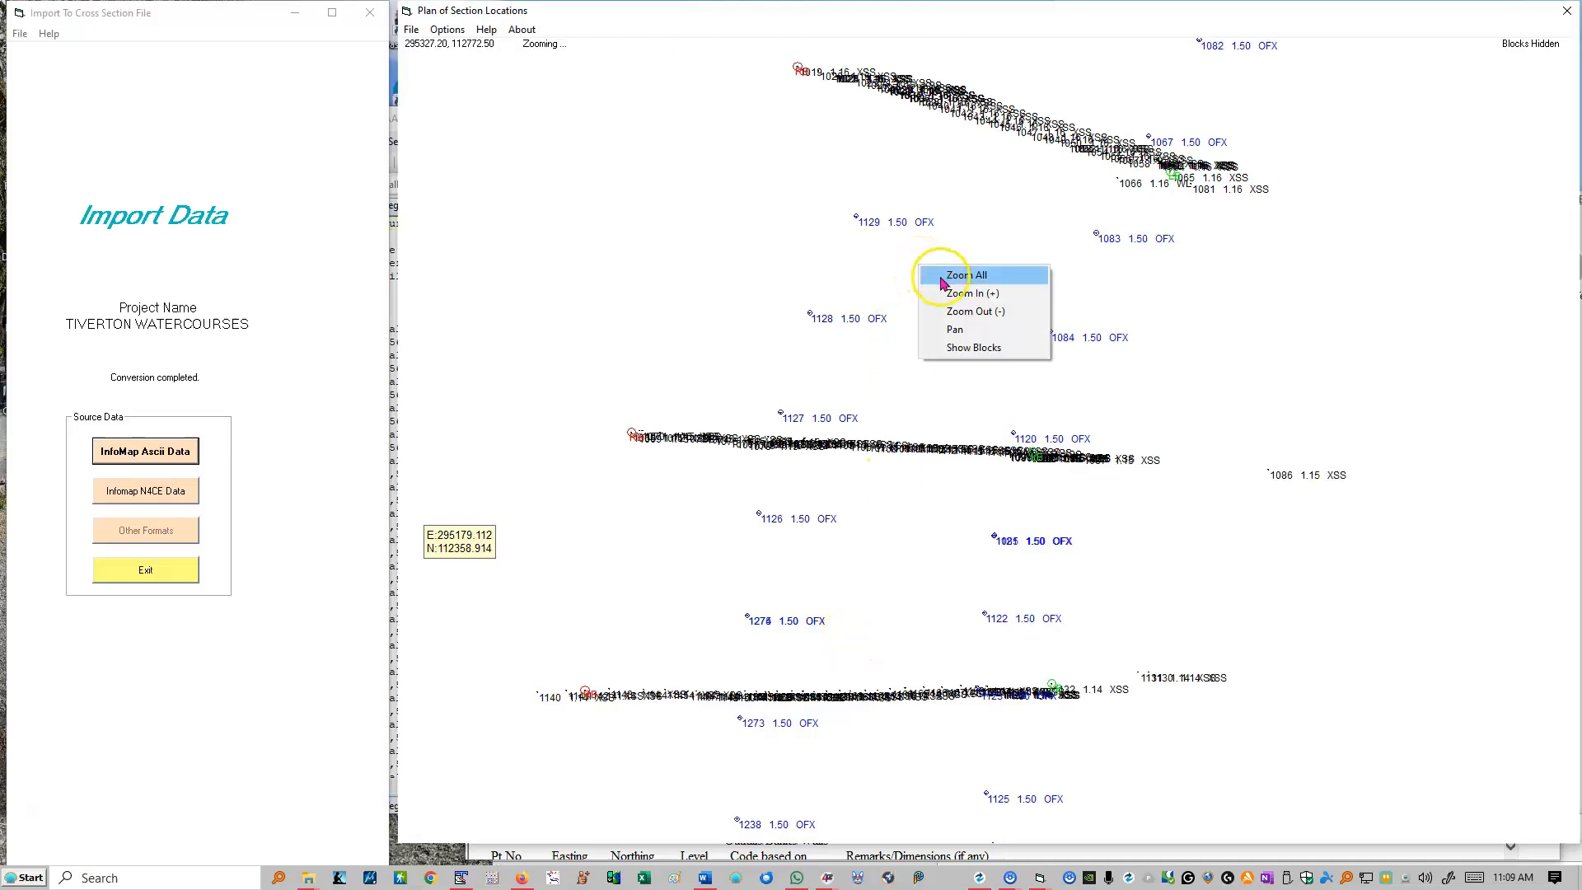
{"action": "left_click", "coordinate": [943, 276]}
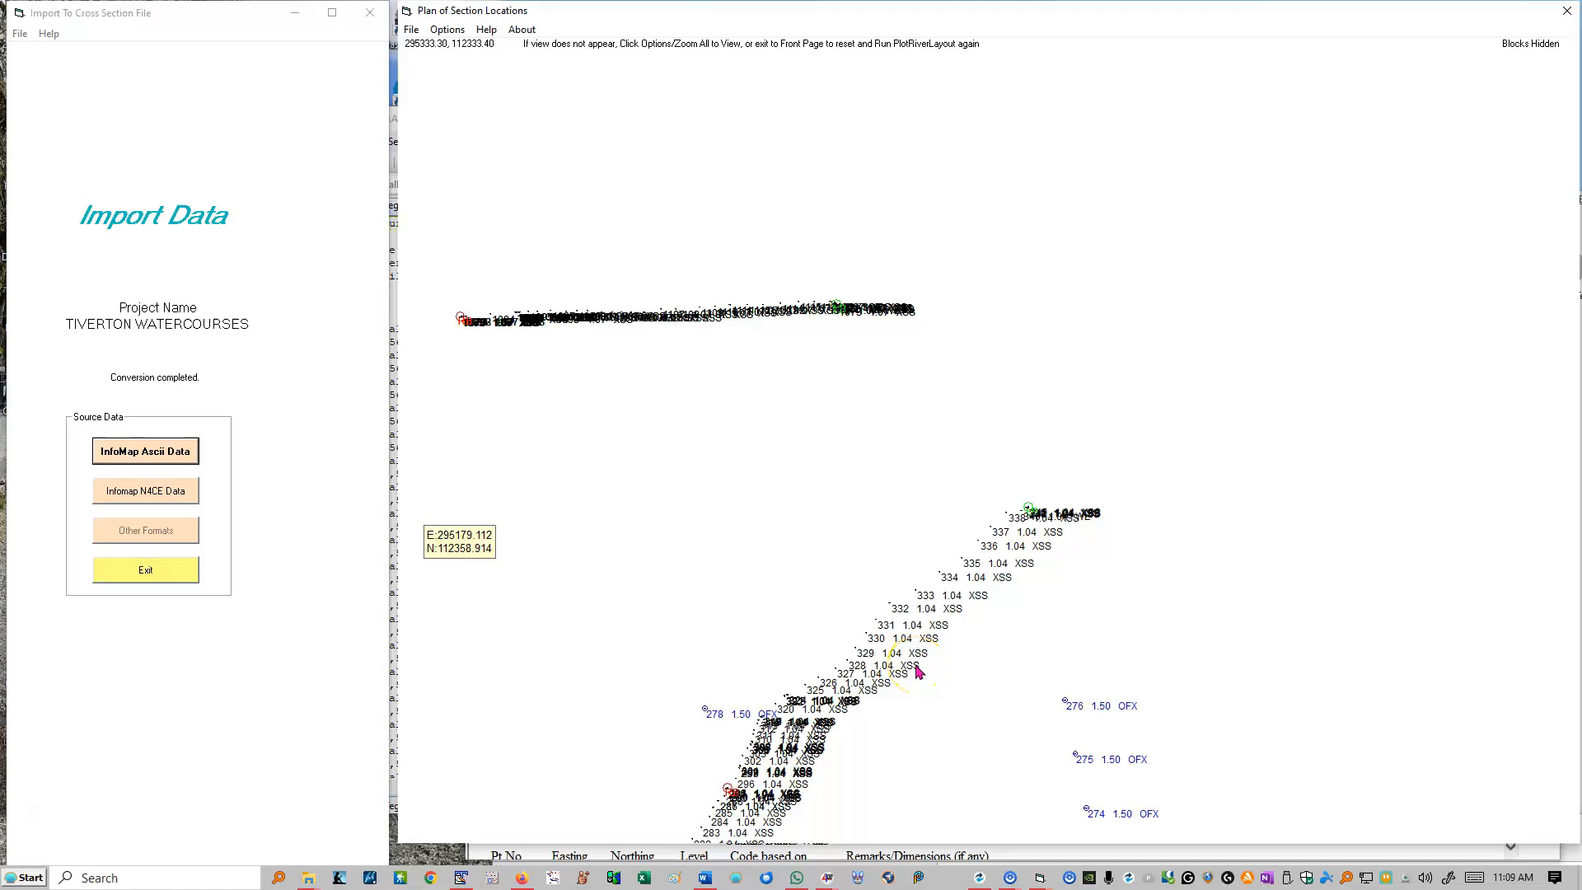
{"action": "right_click", "coordinate": [943, 336]}
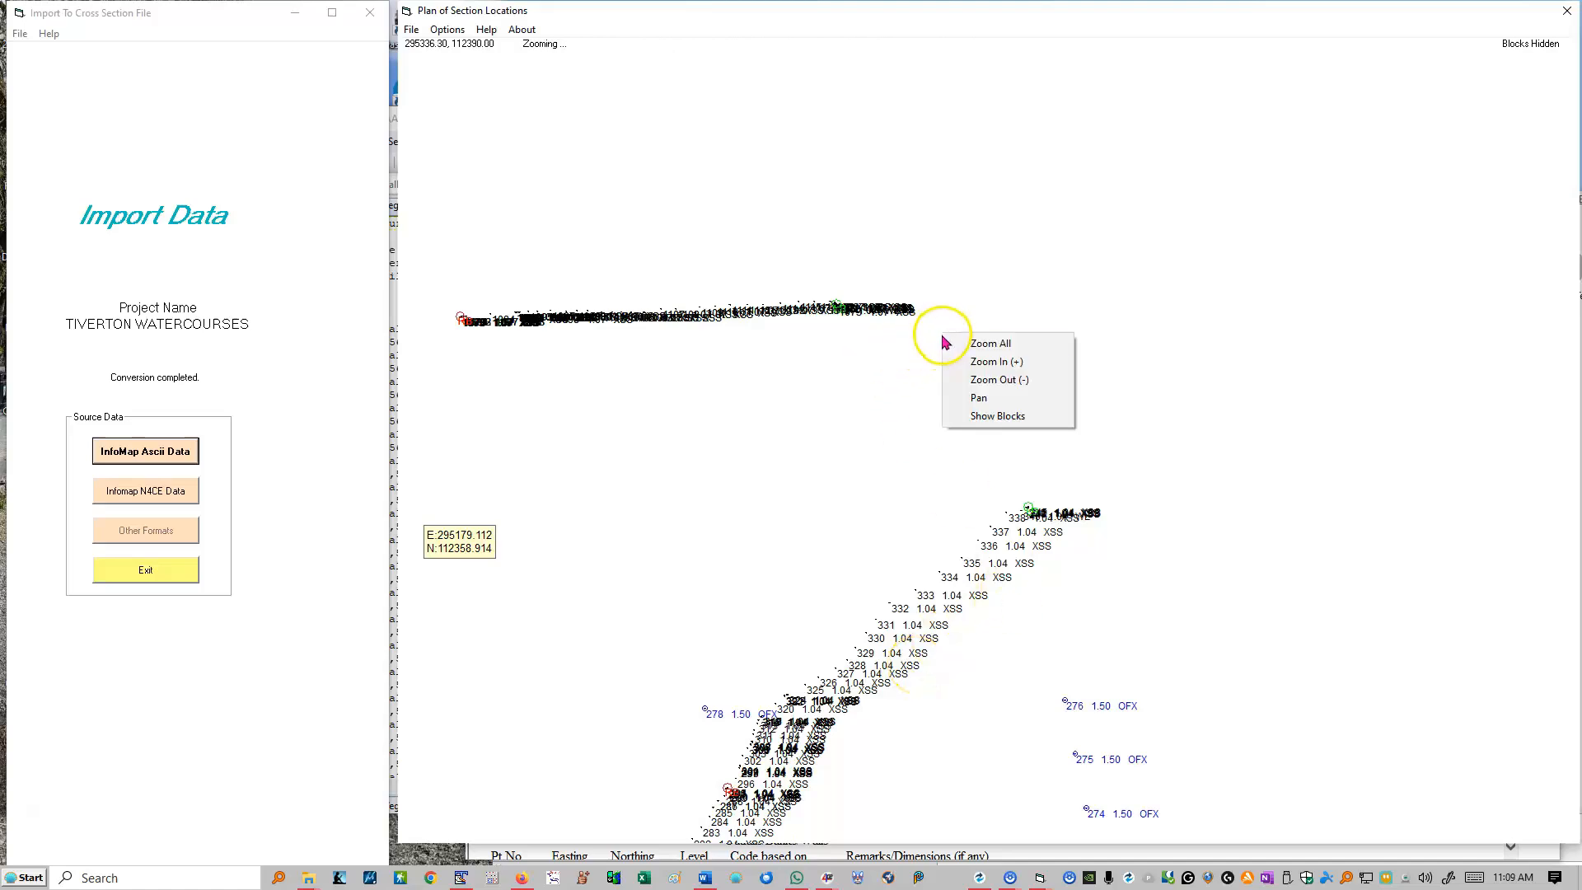
{"action": "left_click", "coordinate": [980, 343]}
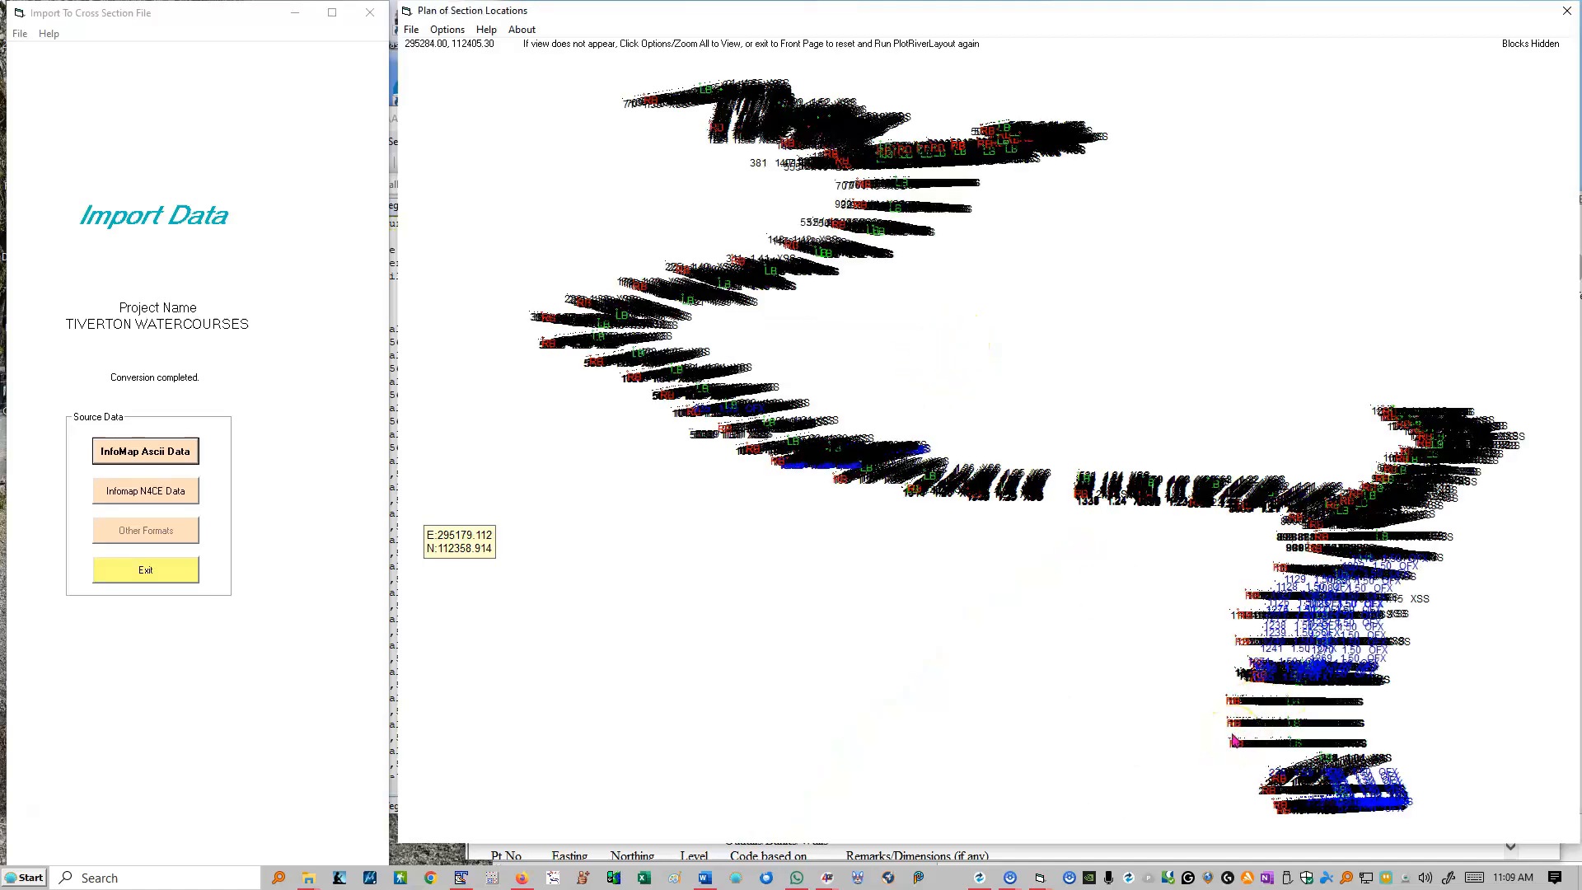
{"action": "scroll", "coordinate": [723, 352], "scroll_direction": "up", "scroll_amount": 4}
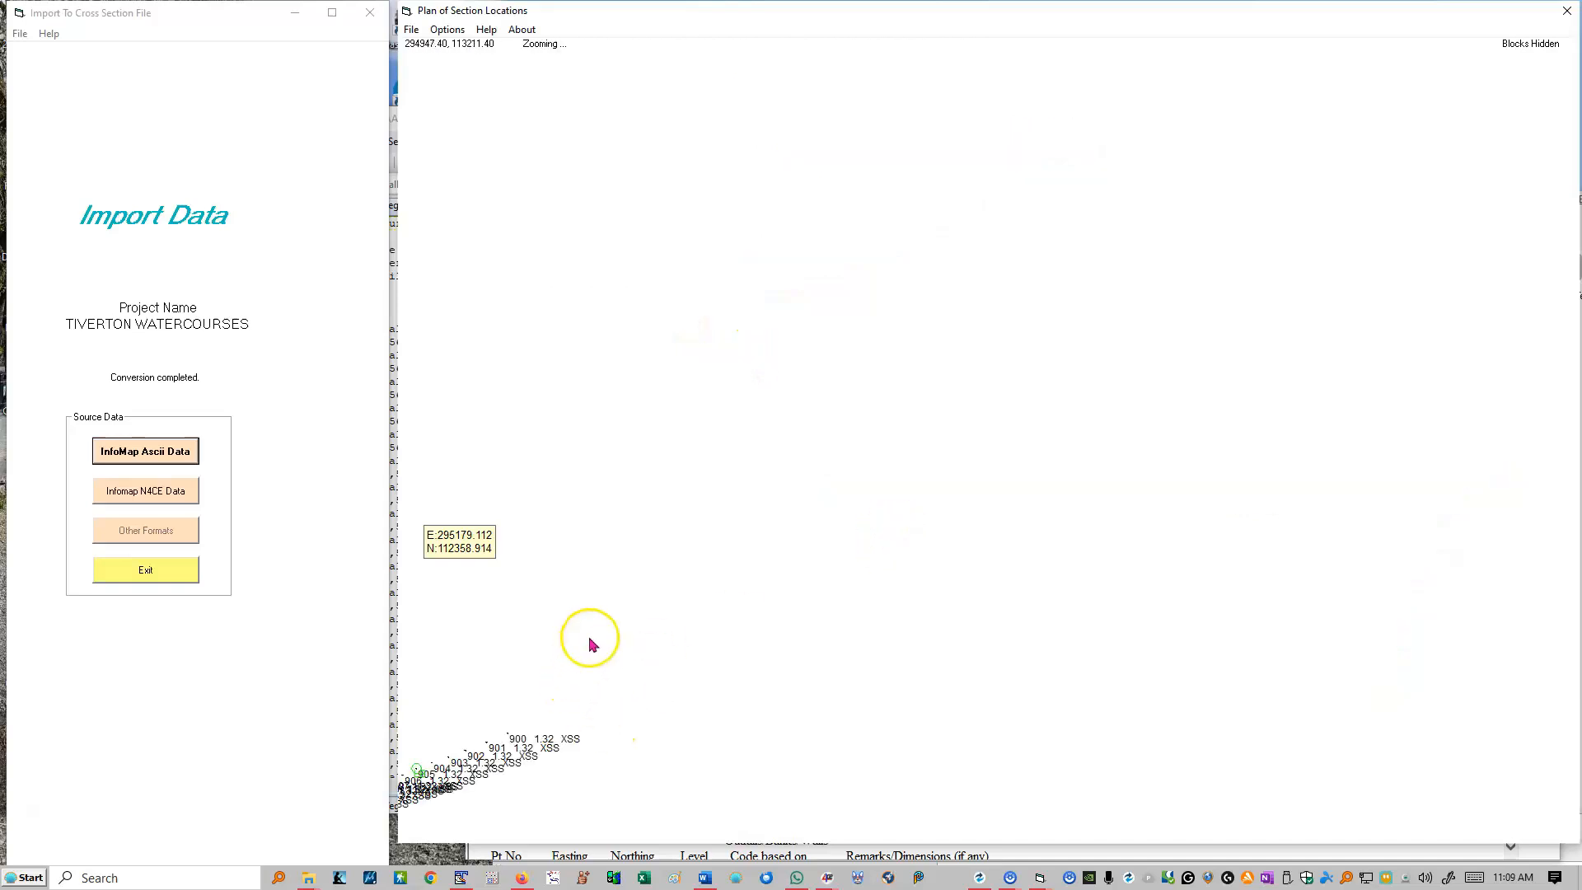
{"action": "right_click", "coordinate": [590, 639]}
{"action": "left_click", "coordinate": [625, 703]}
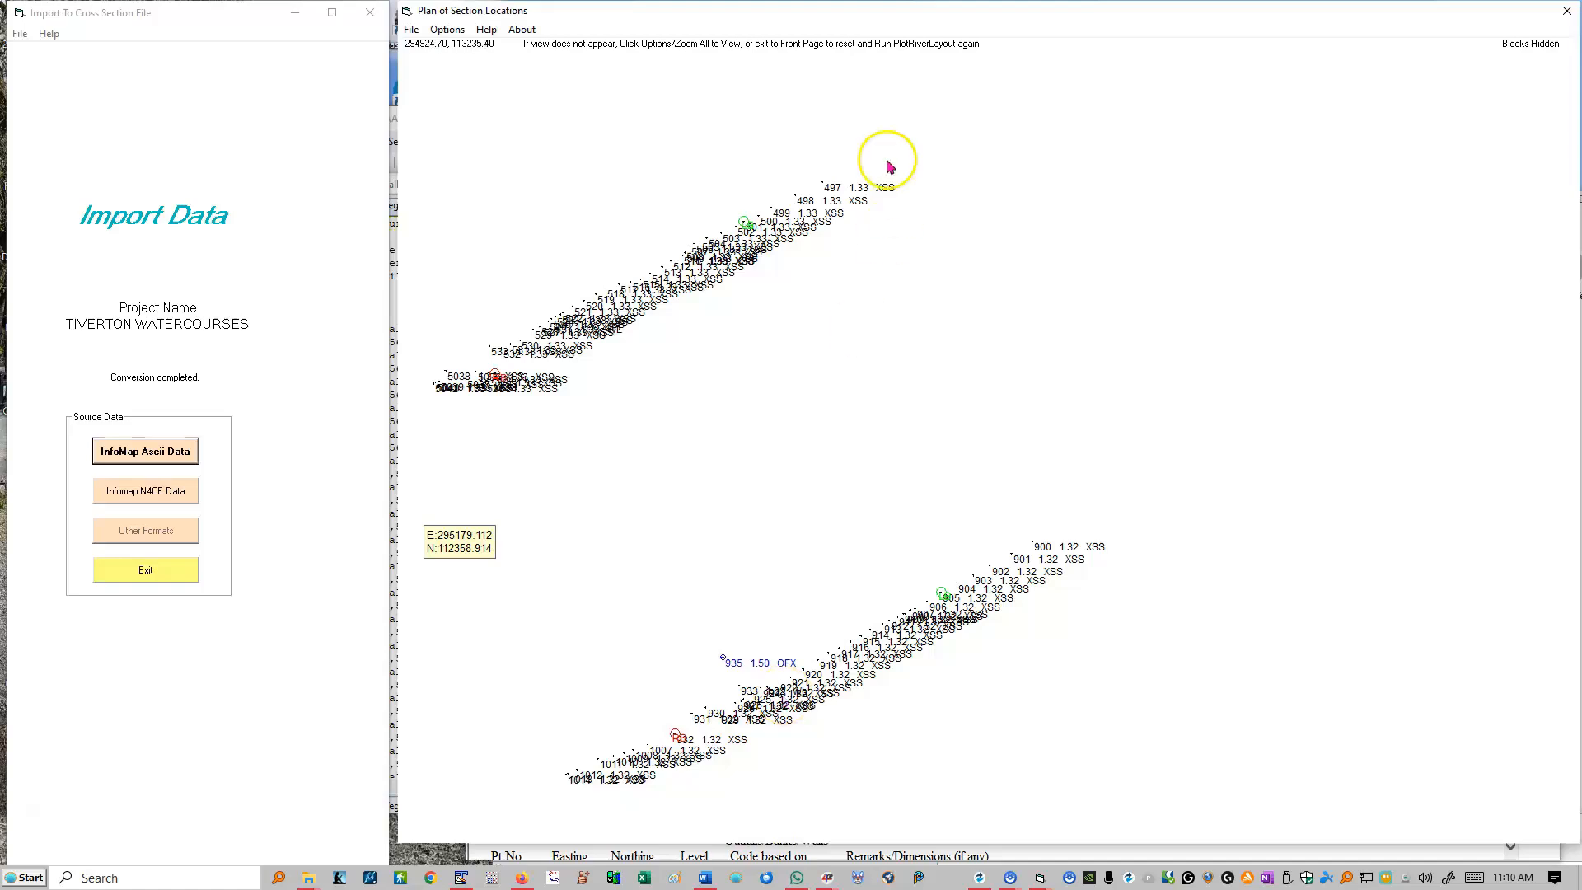
Step: Move the section plan aside to check the HB110 coded points in the n4ce TIVERTON WATERCOURSES project, and bring the plan back
{"action": "left_click_drag", "start_coordinate": [1007, 13], "coordinate": [1241, 872]}
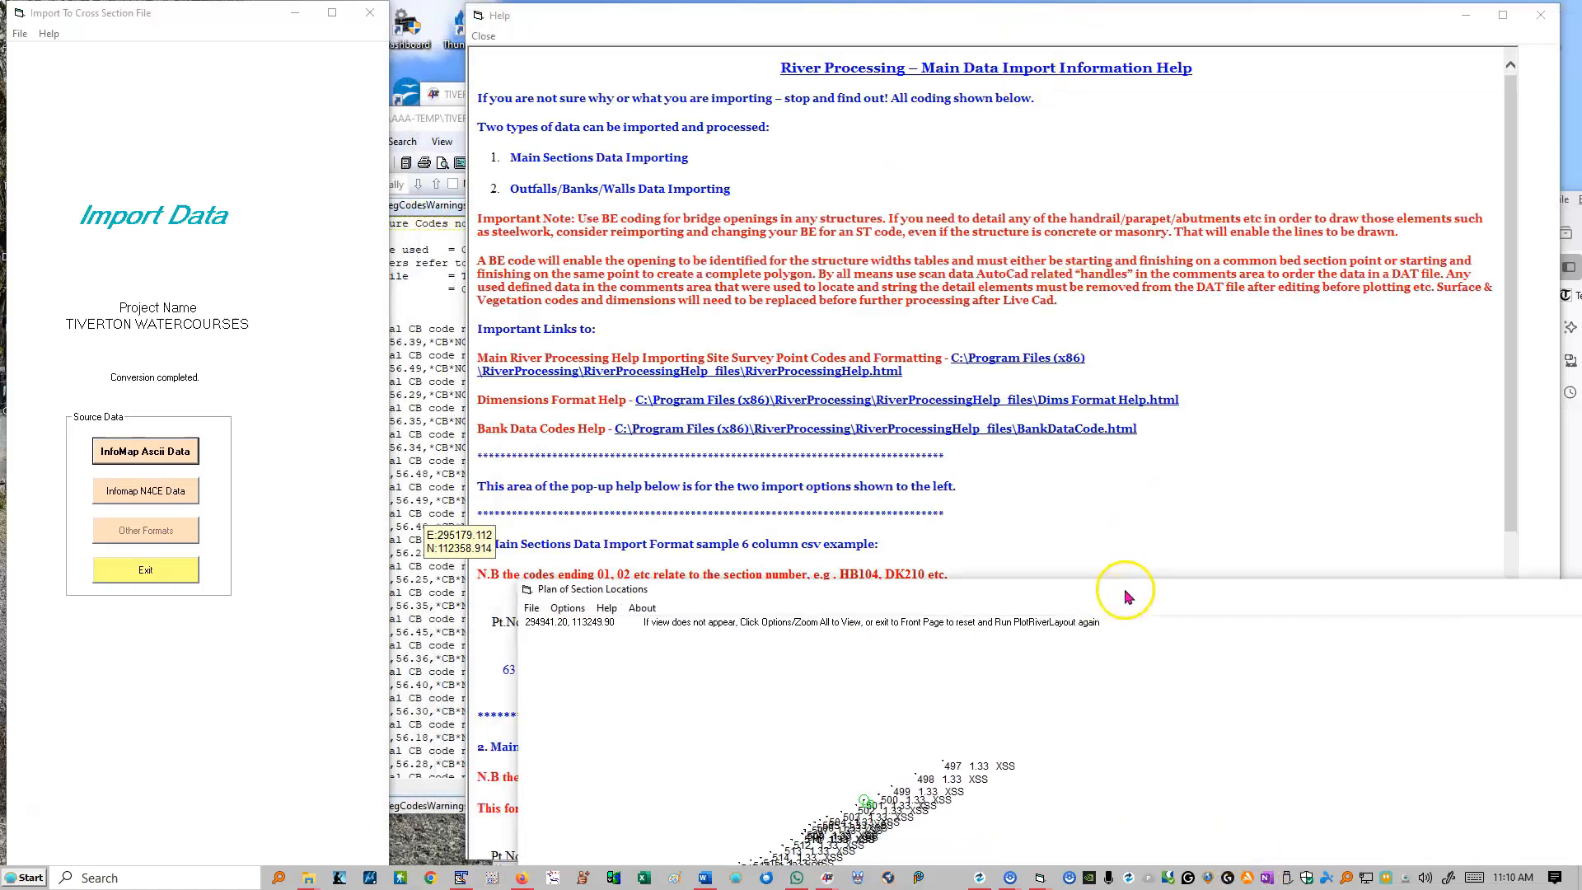
{"action": "left_click", "coordinate": [454, 112]}
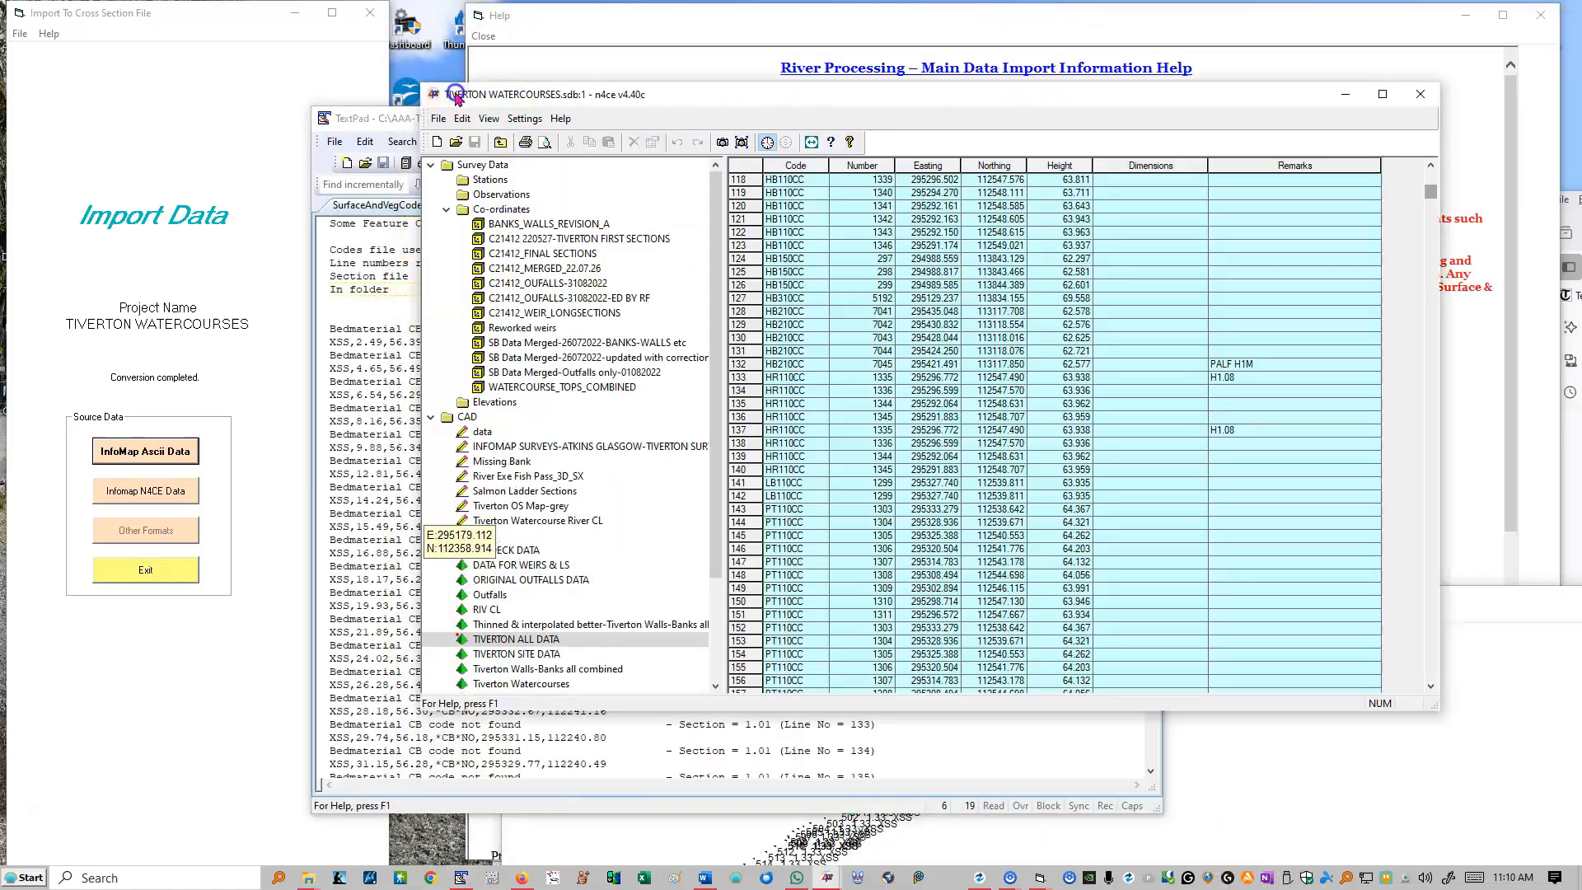
{"action": "left_click", "coordinate": [452, 95]}
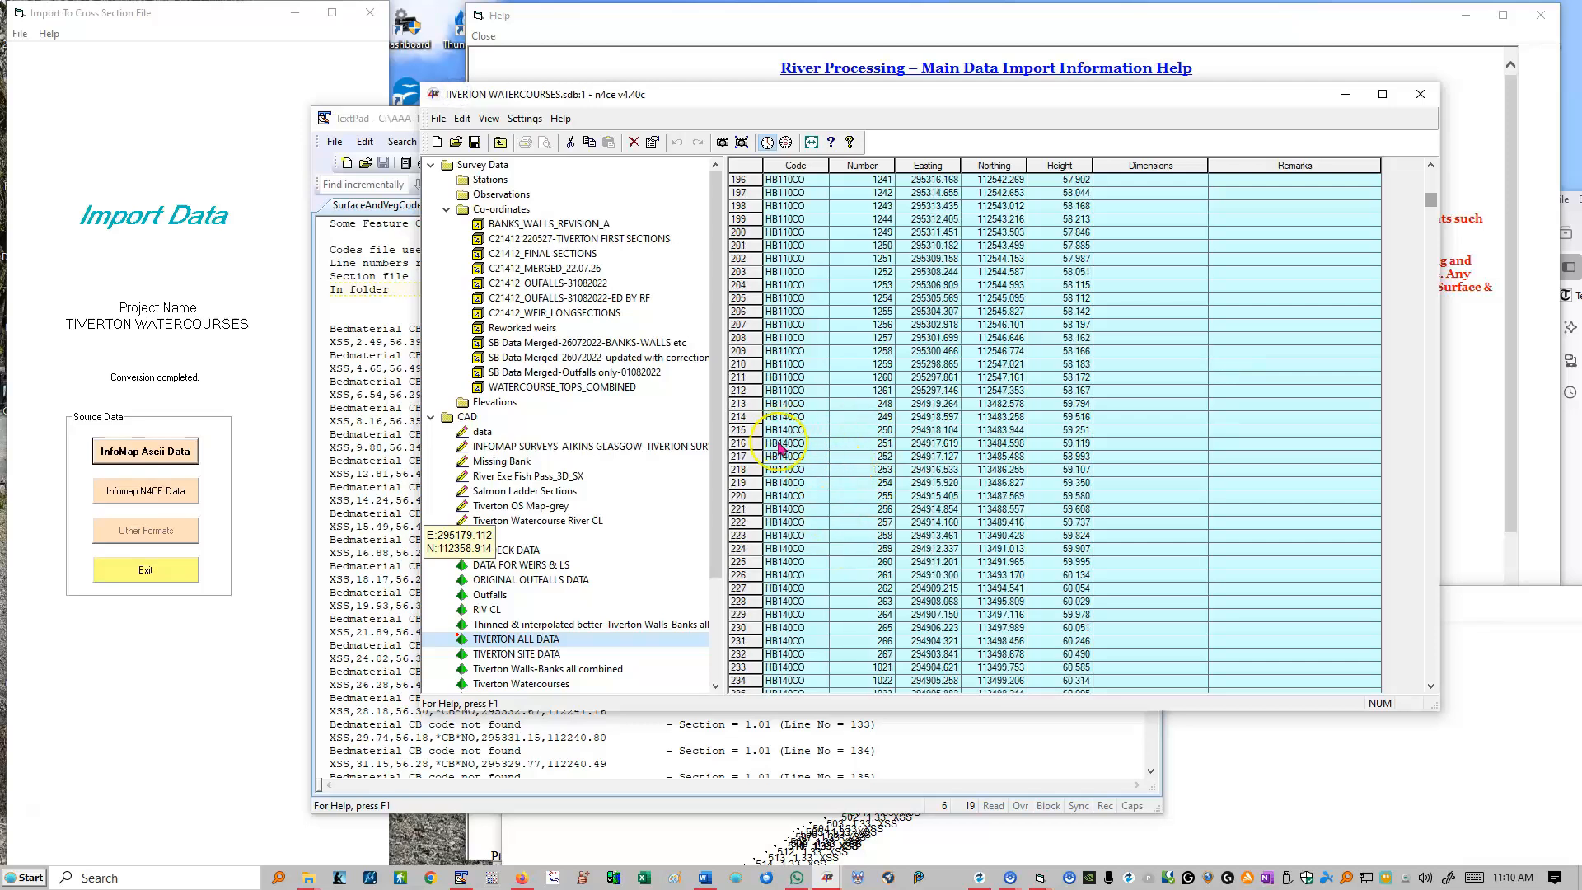
{"action": "scroll", "coordinate": [797, 492], "scroll_direction": "up", "scroll_amount": 10}
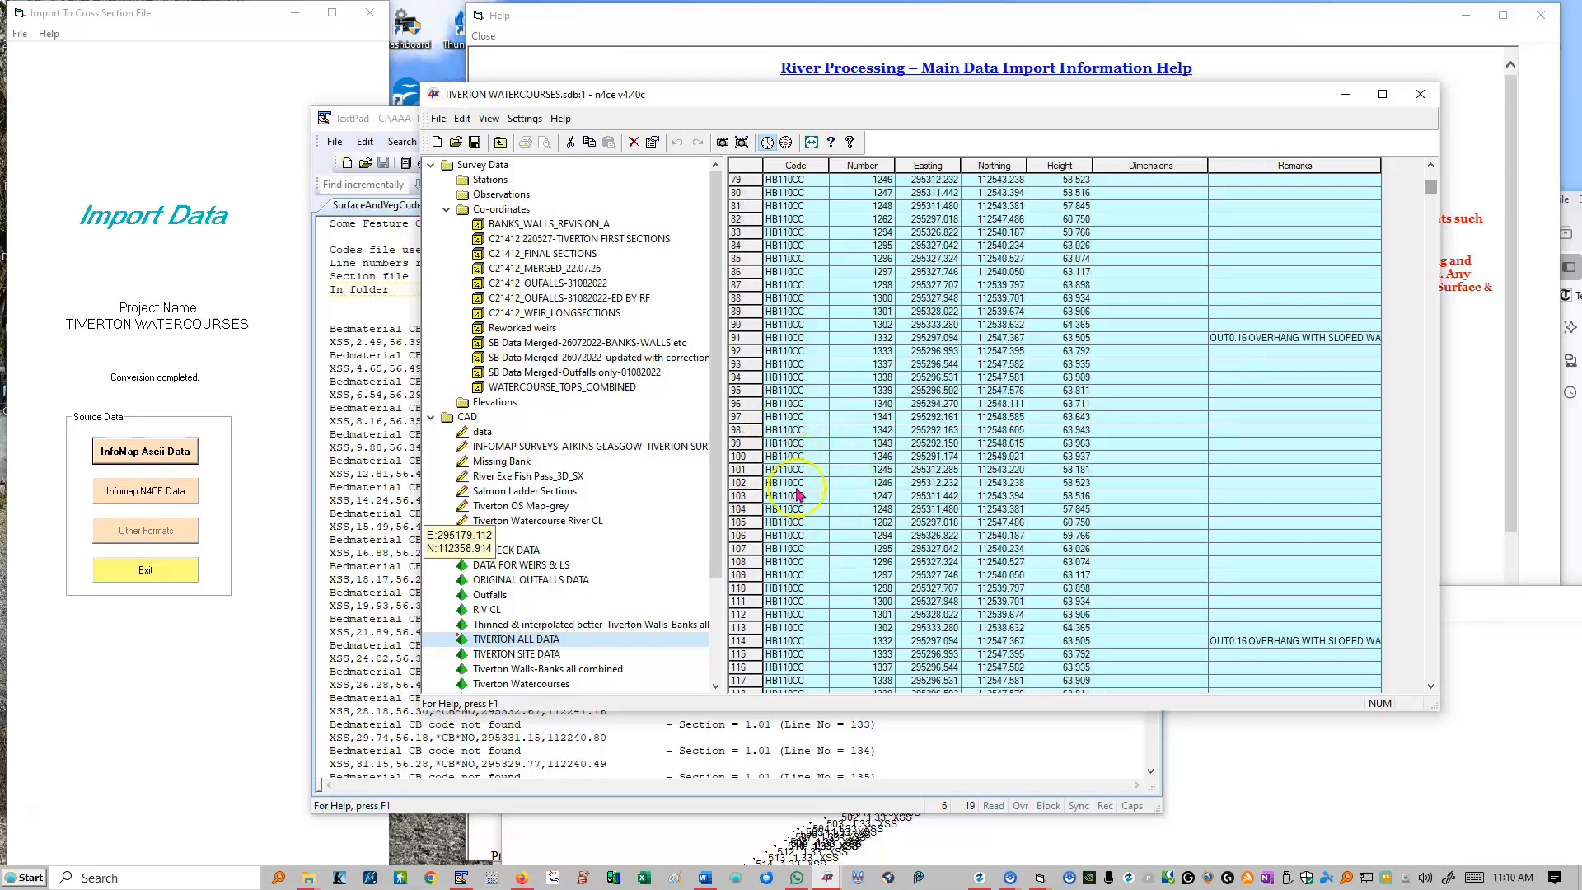
{"action": "left_click", "coordinate": [1271, 793]}
{"action": "left_click_drag", "start_coordinate": [1024, 600], "coordinate": [935, 53]}
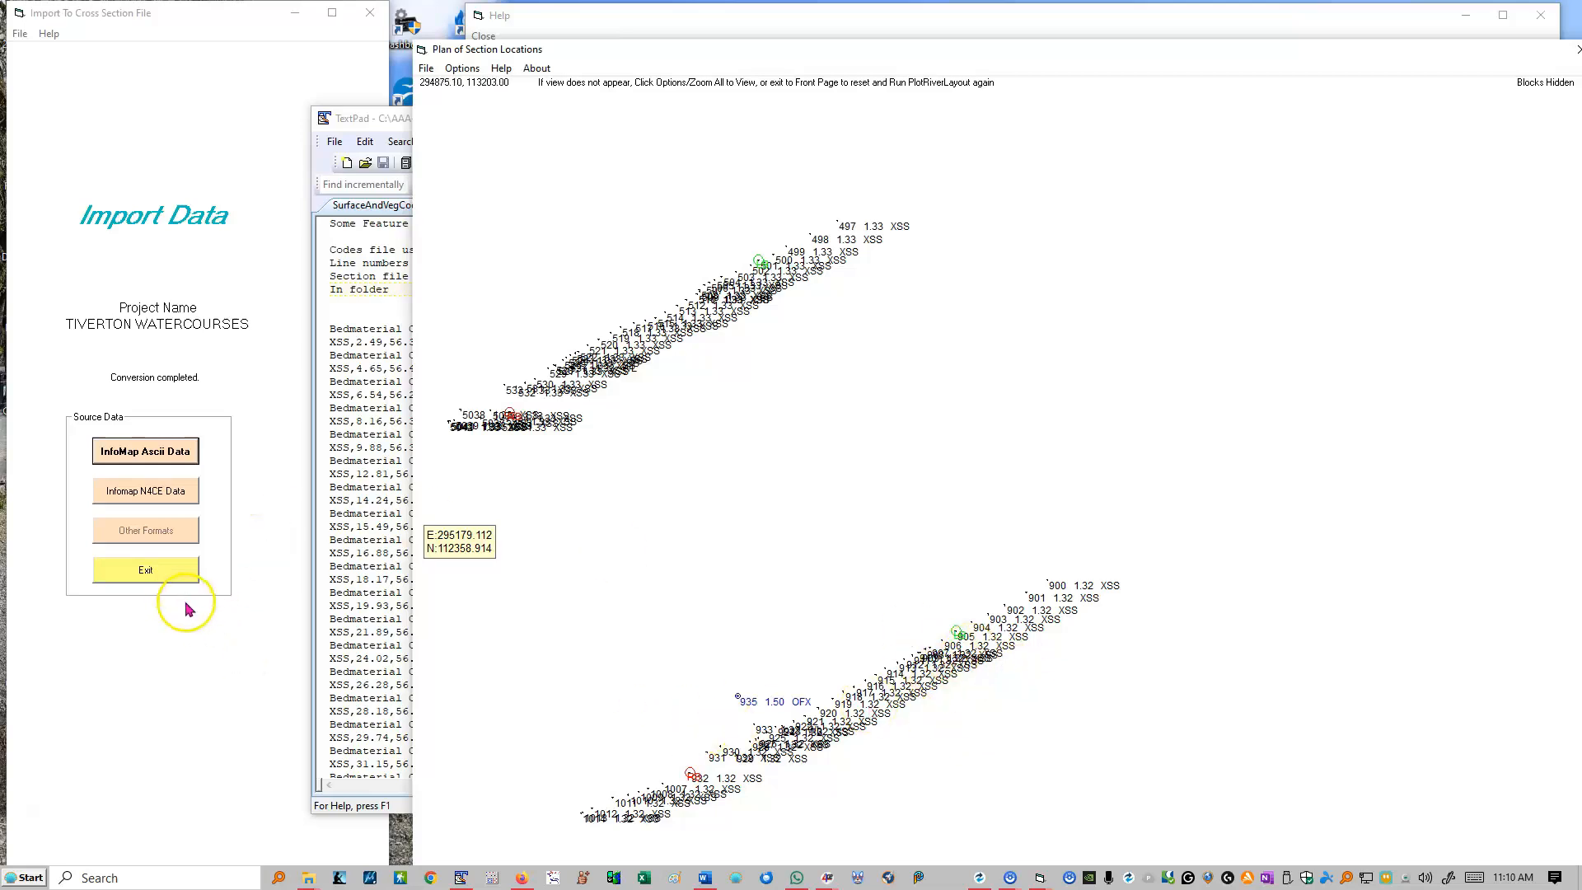
Step: Close the SurfaceAndVegCodesWarnings.txt report and the section location plan, and exit the data import module
{"action": "left_click", "coordinate": [344, 123]}
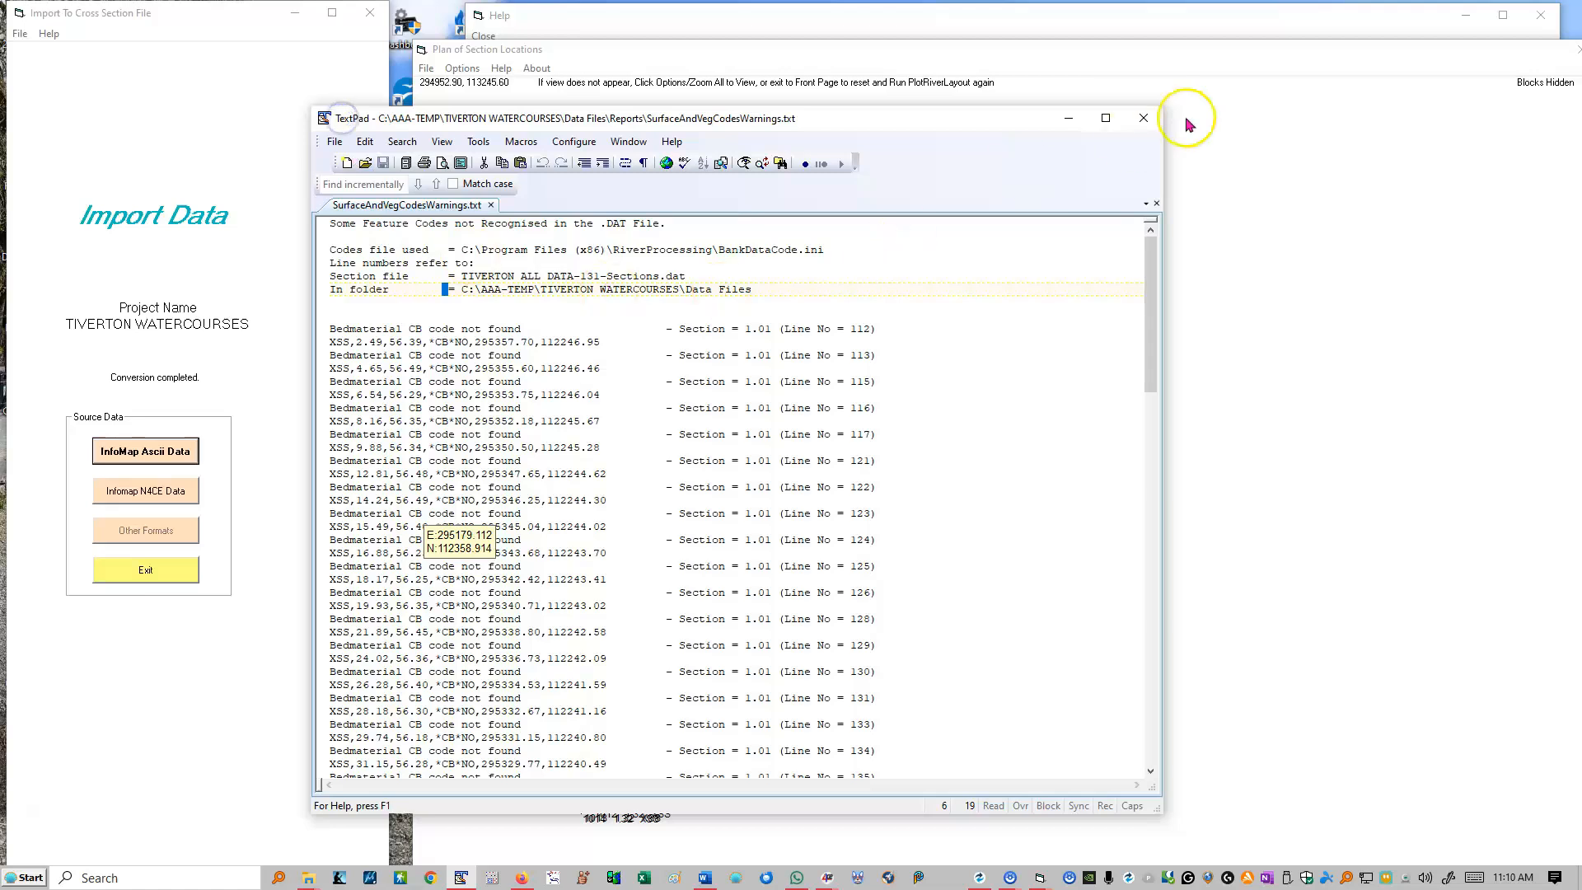
{"action": "left_click", "coordinate": [1139, 115]}
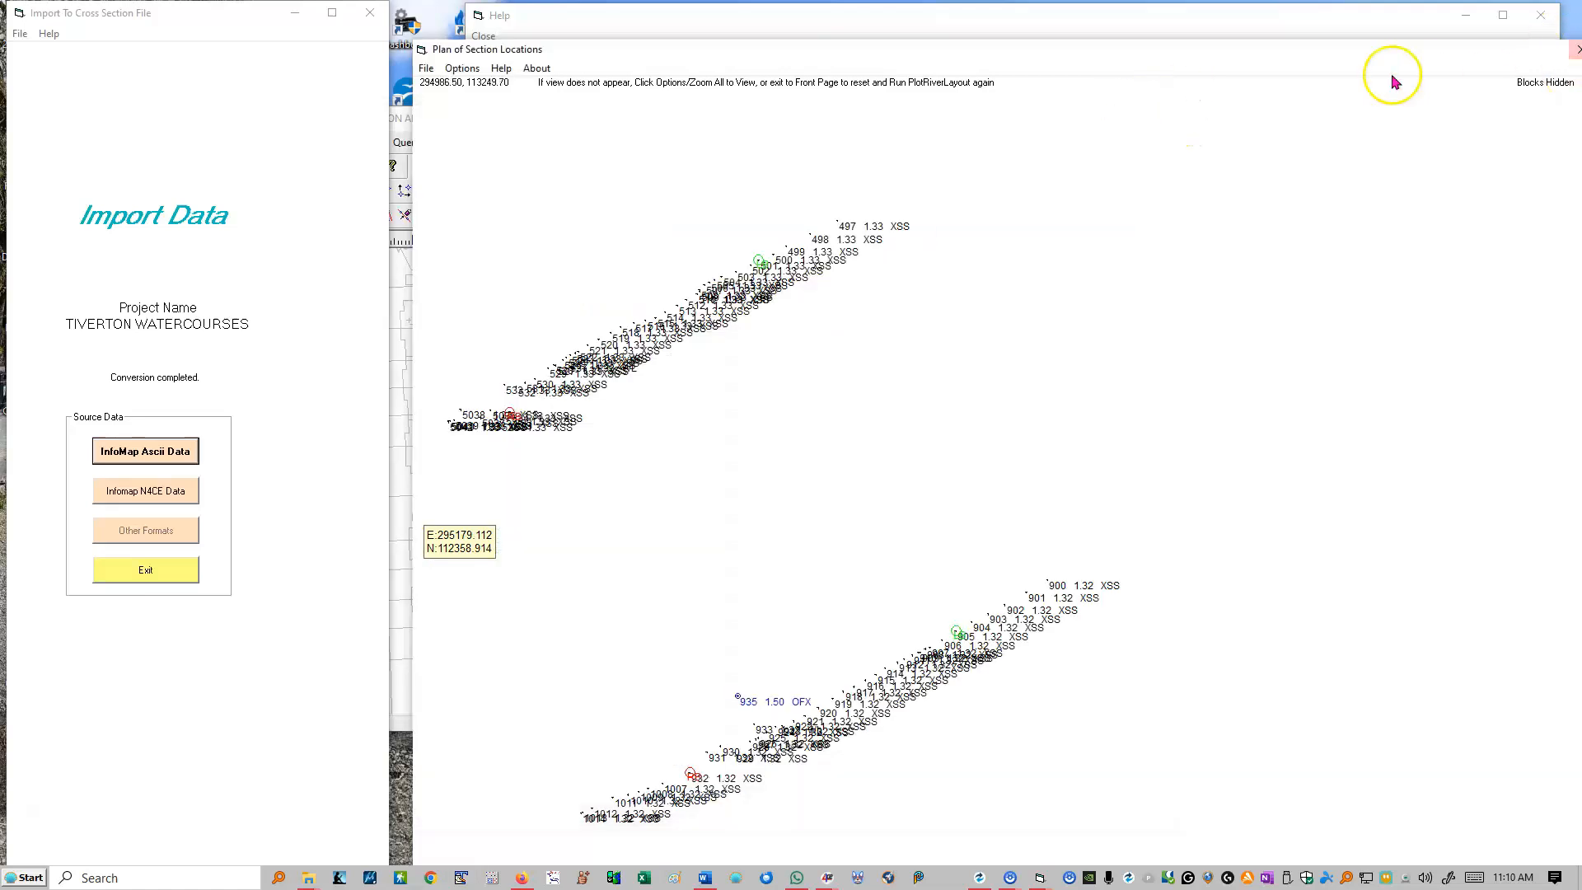
{"action": "left_click", "coordinate": [1488, 87]}
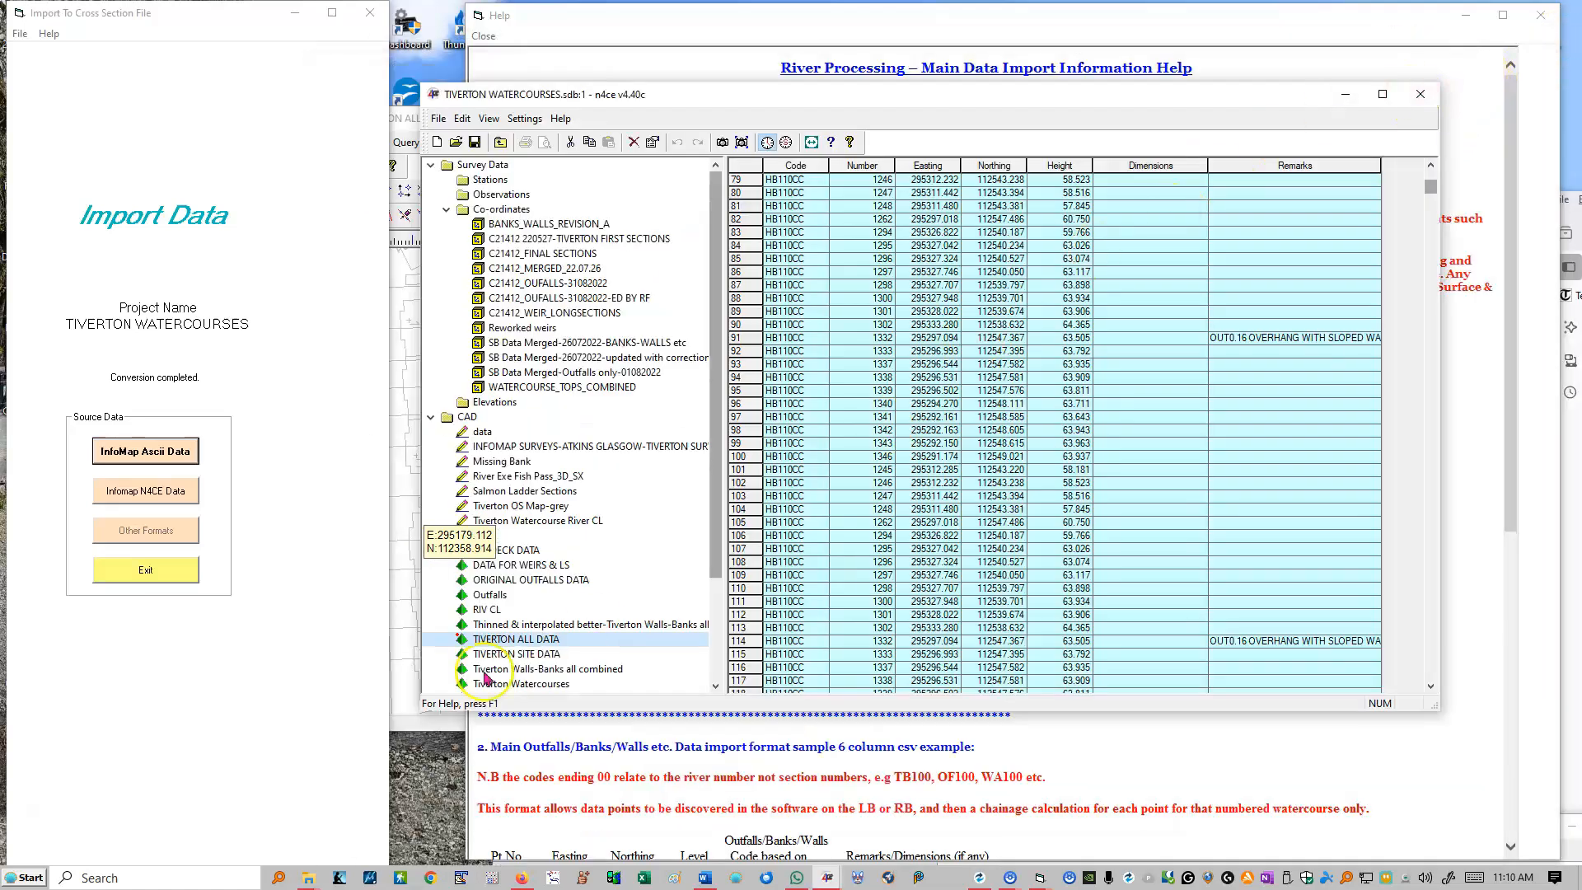
{"action": "left_click", "coordinate": [143, 569]}
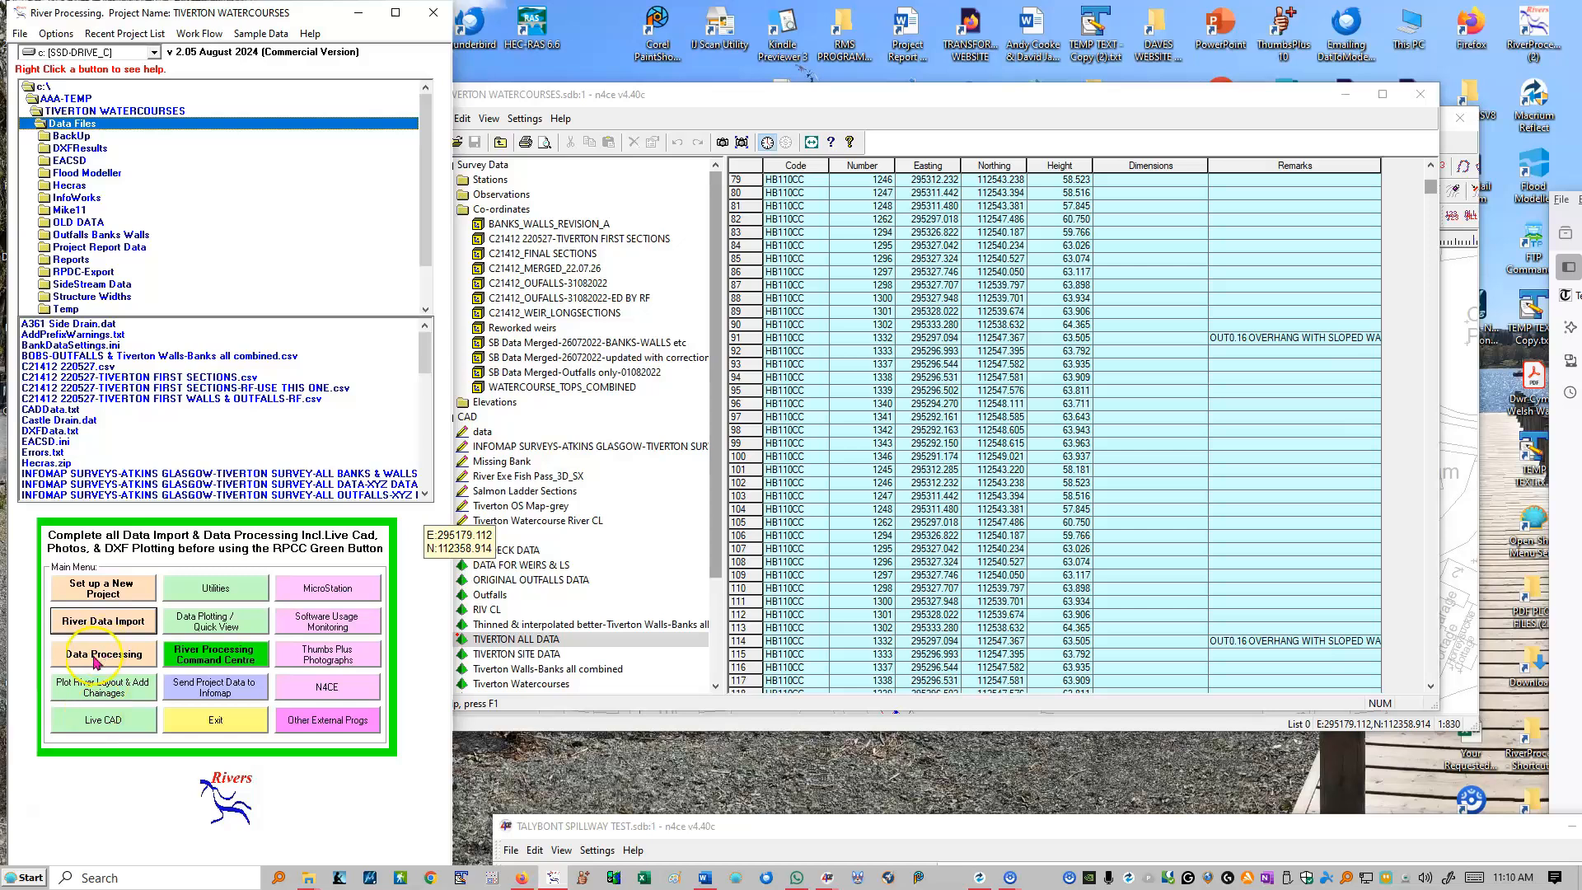
Step: Start Live CAD and load TIVERTON ALL DATA-131-Sections.dat as the section file to edit, acknowledging the changed folder note
{"action": "left_click", "coordinate": [93, 726]}
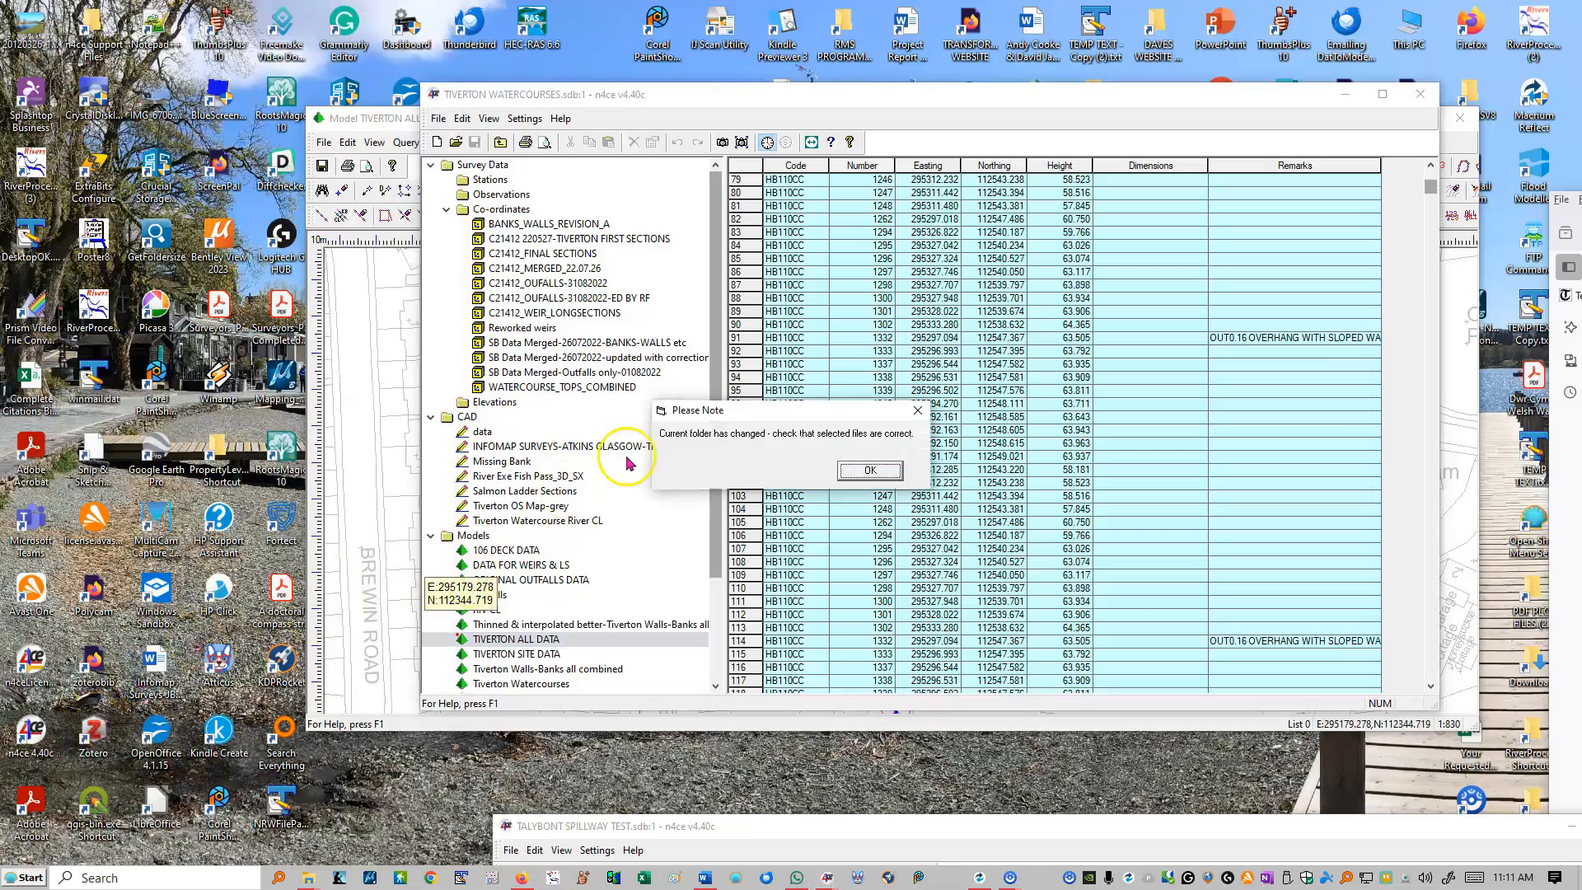
{"action": "left_click", "coordinate": [862, 472]}
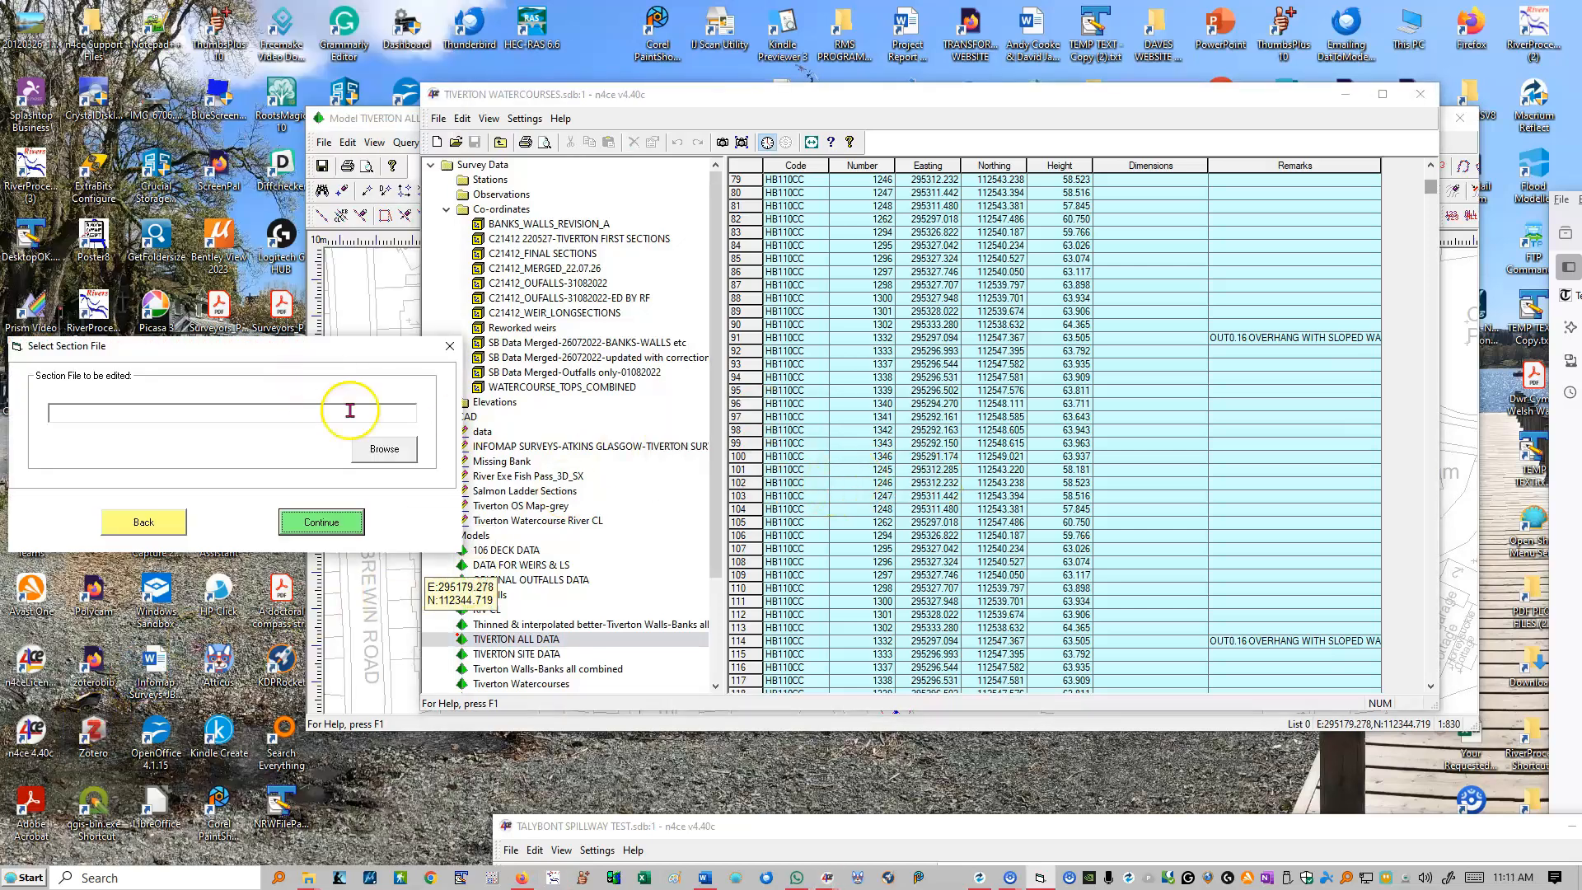
{"action": "left_click", "coordinate": [381, 448]}
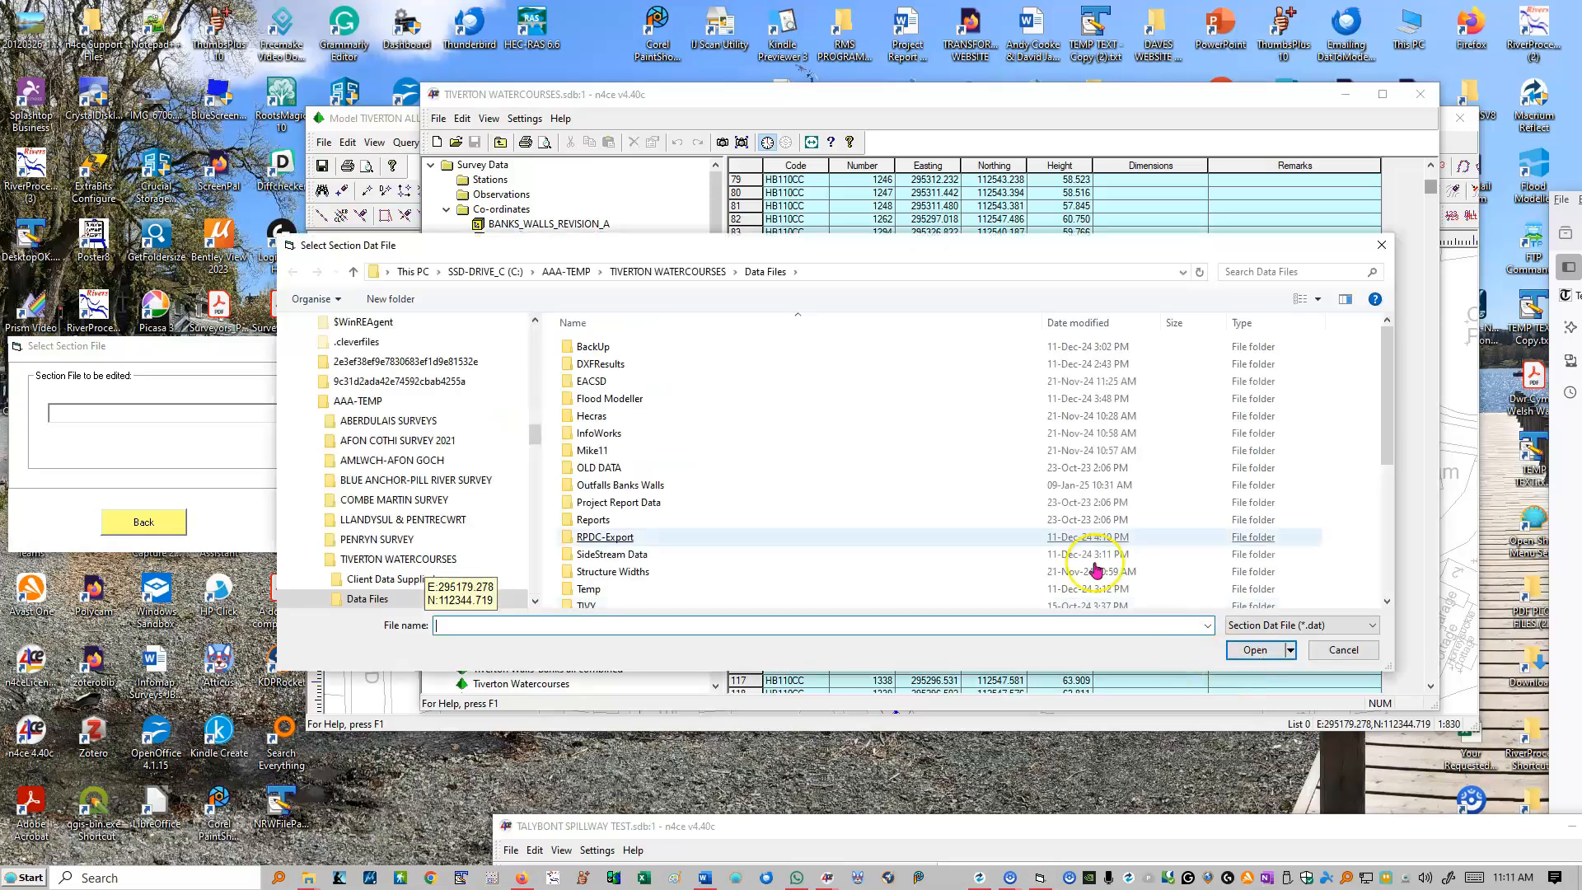
{"action": "scroll", "coordinate": [1046, 511], "scroll_direction": "down", "scroll_amount": 5}
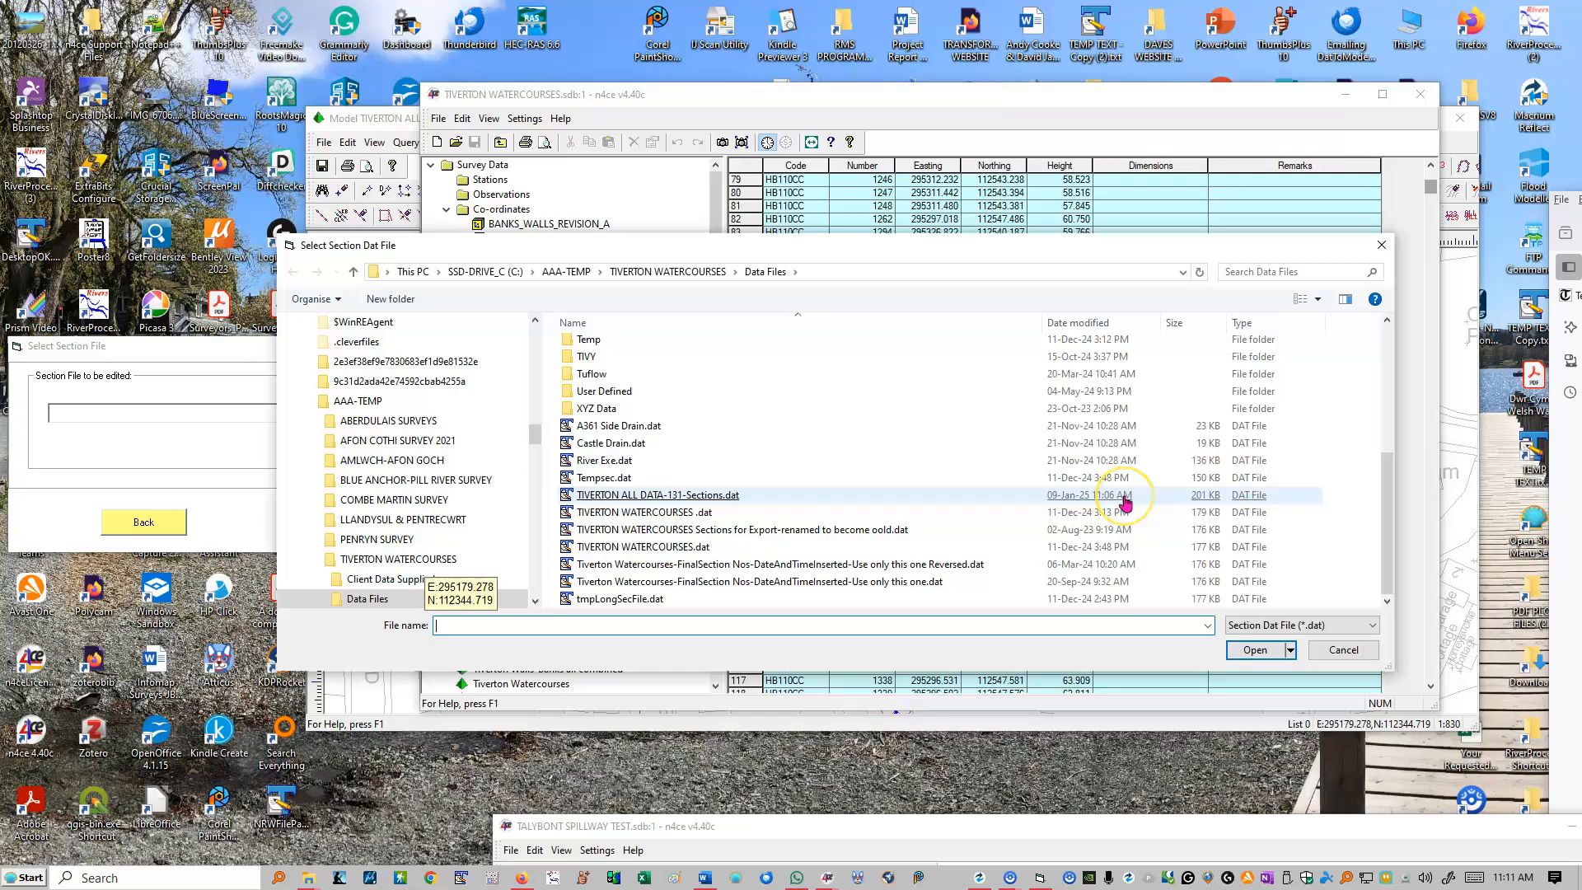
{"action": "double_click", "coordinate": [655, 495]}
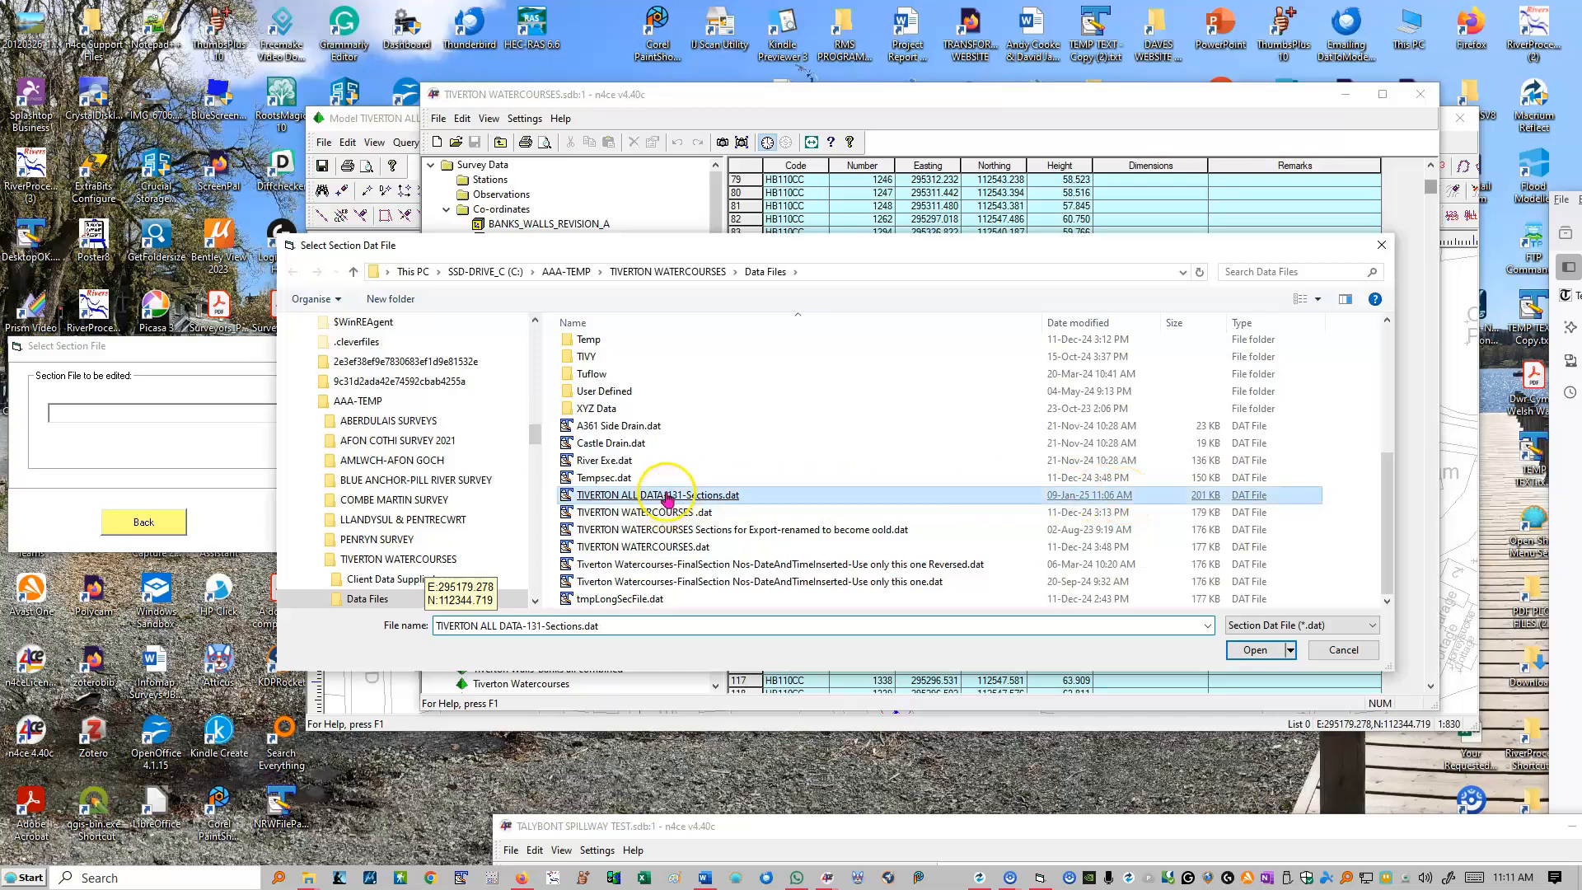
{"action": "left_click", "coordinate": [335, 521]}
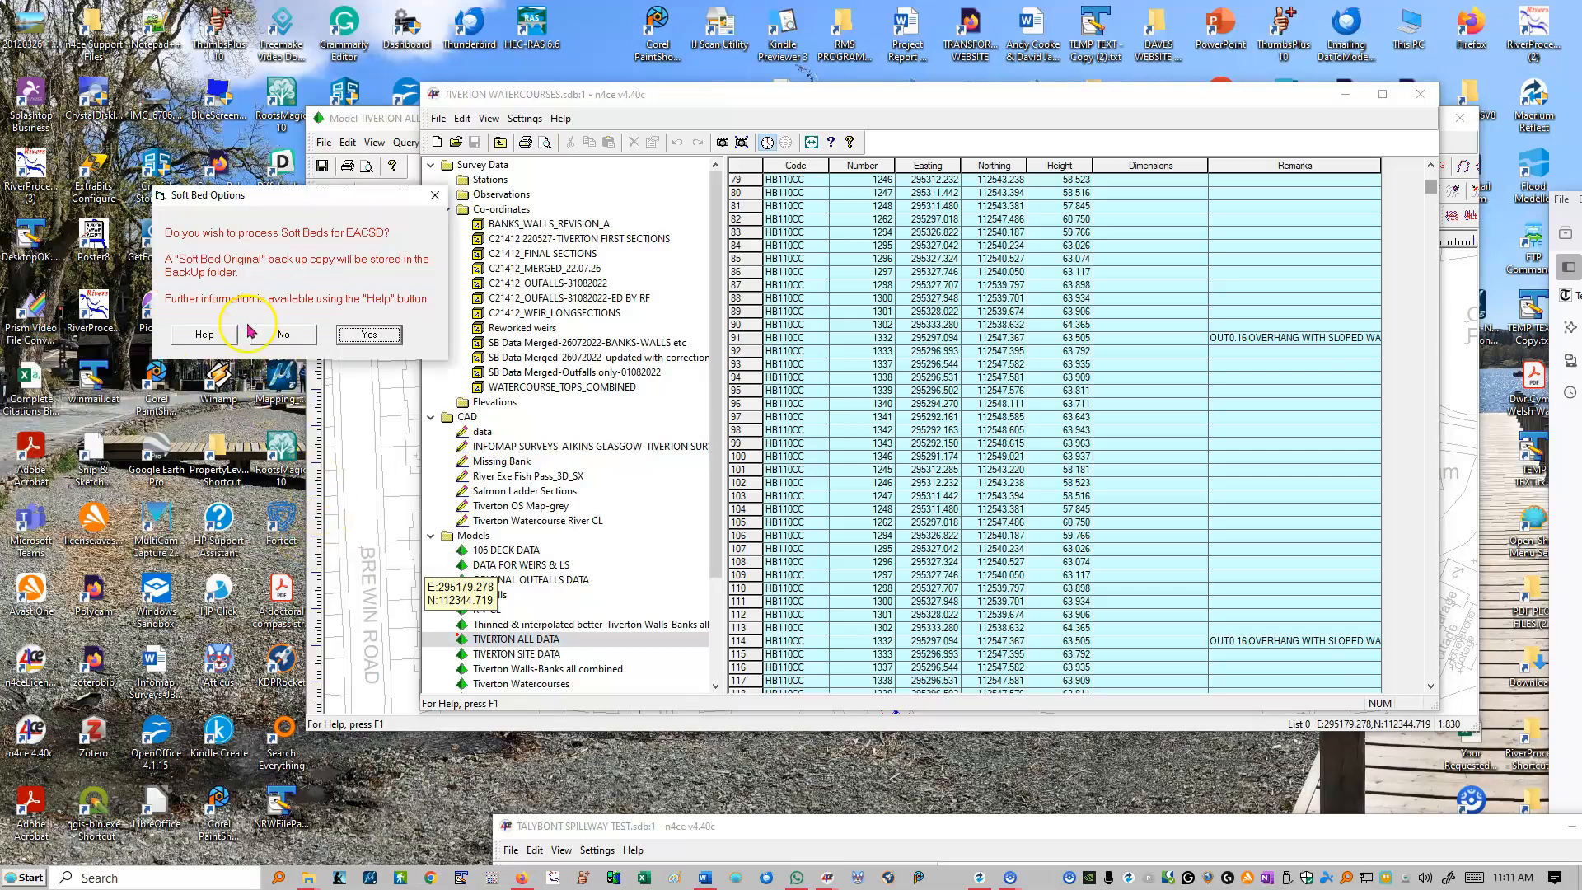
Step: Decline soft bed processing for EACSD, and dismiss the structure numbering problem and run-time error messages
{"action": "left_click", "coordinate": [283, 337]}
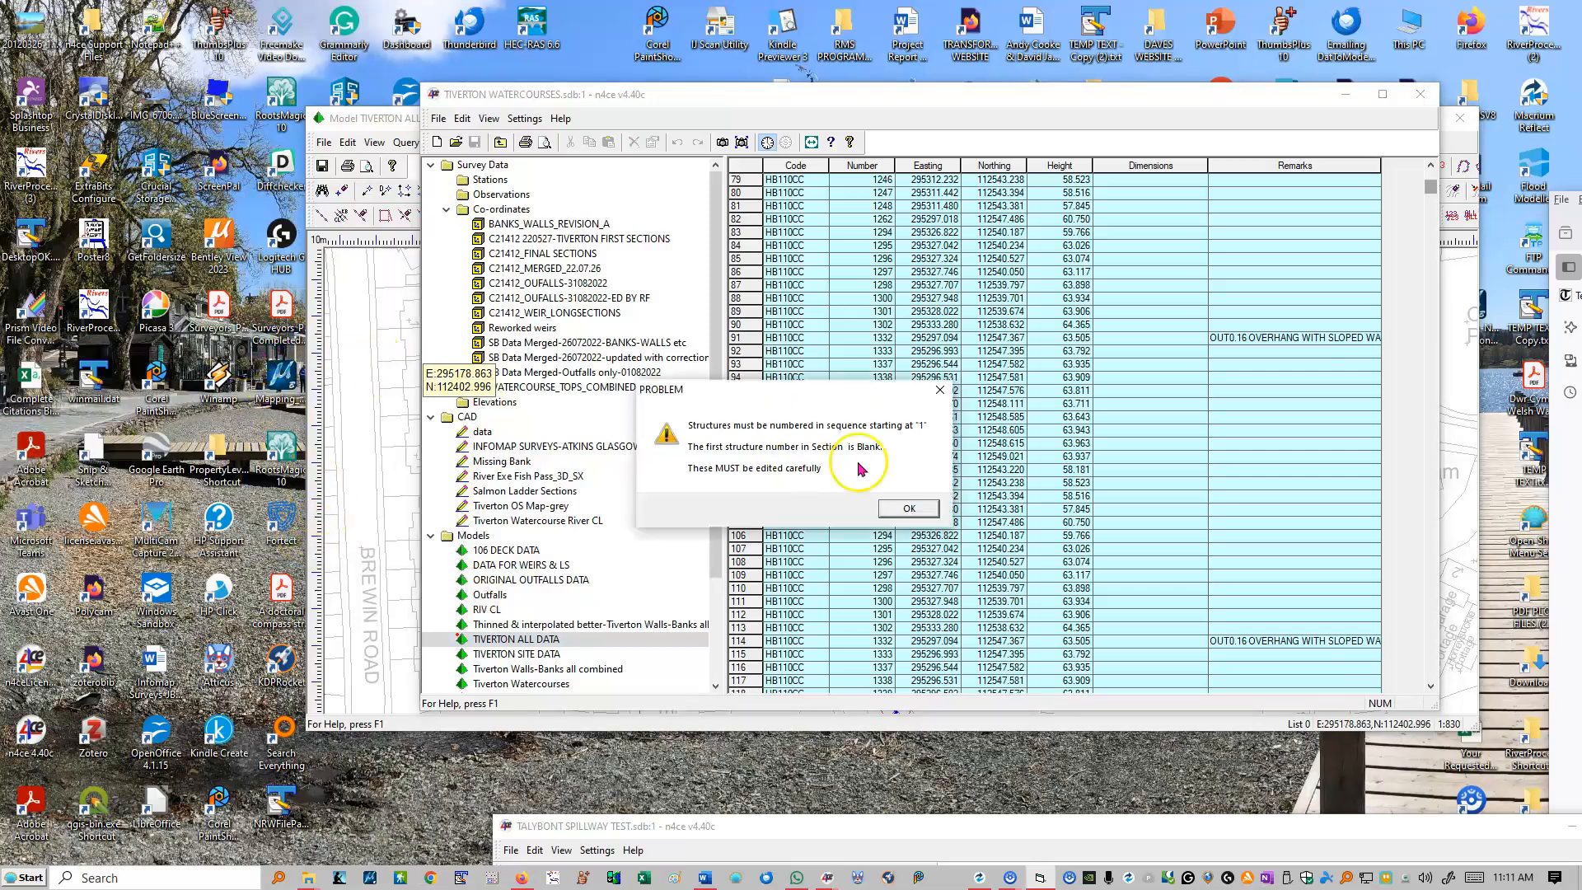
{"action": "left_click", "coordinate": [909, 508]}
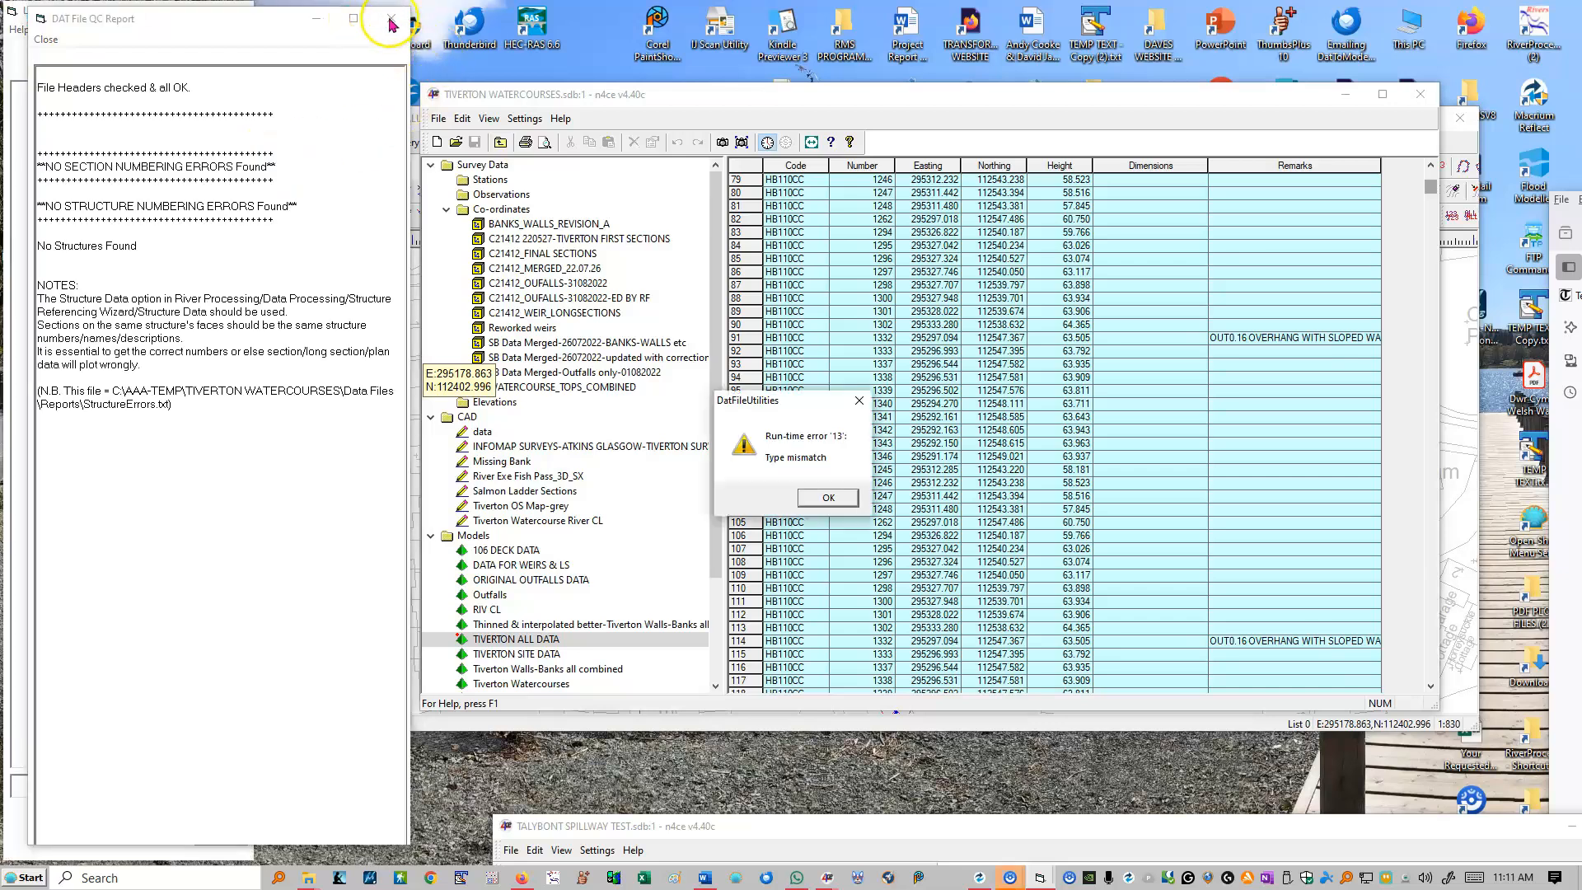
{"action": "left_click", "coordinate": [828, 500]}
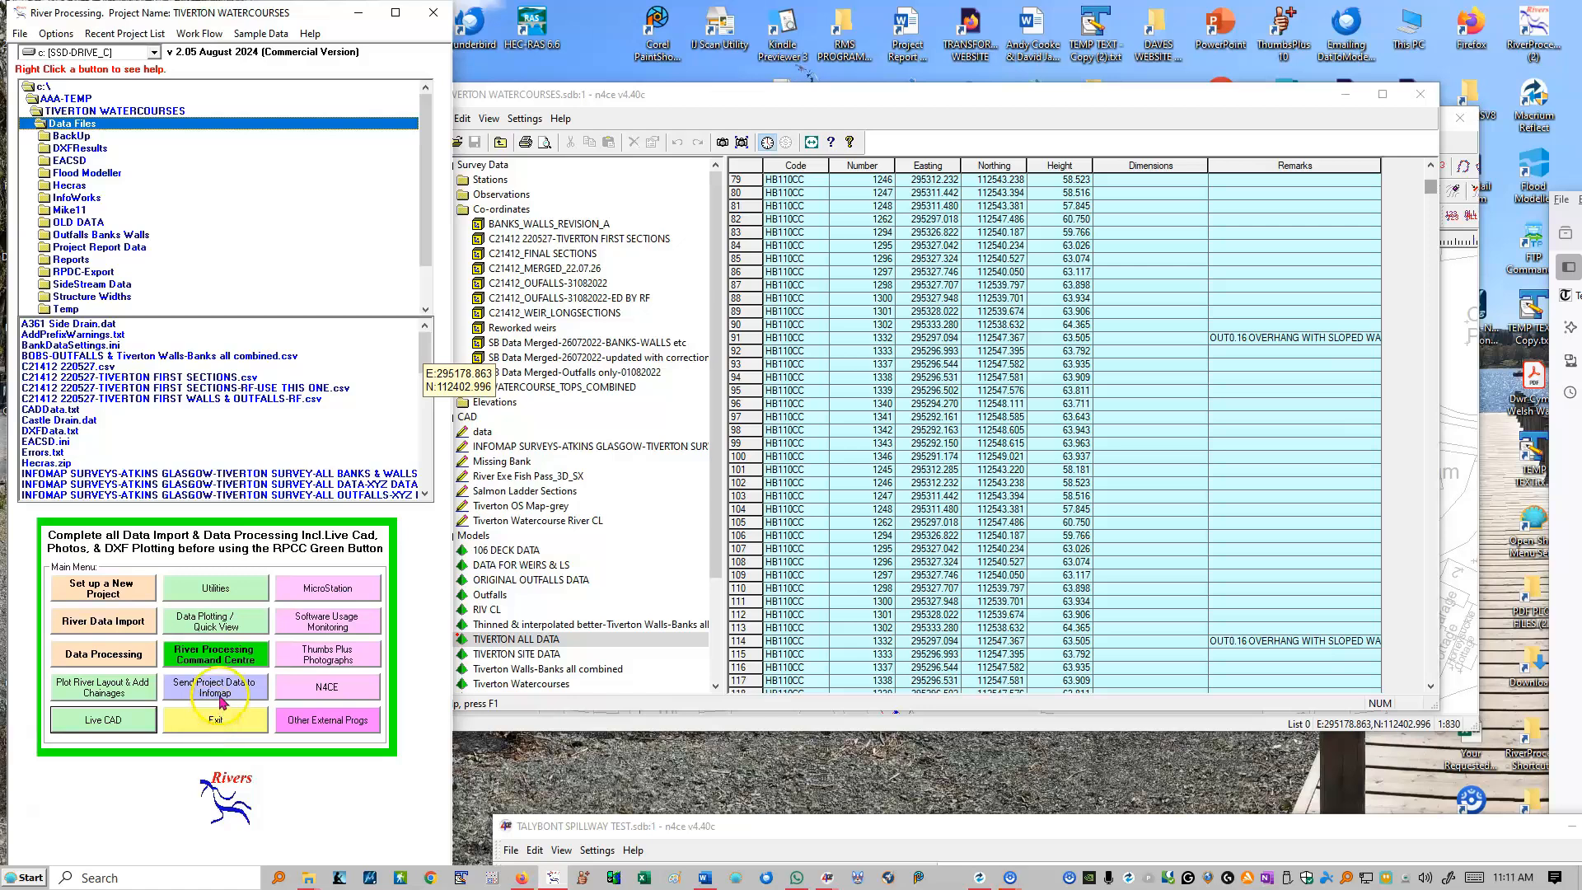
Step: Look over the data processing options, and open the file selection for importing n4ce TRS data
{"action": "left_click", "coordinate": [113, 658]}
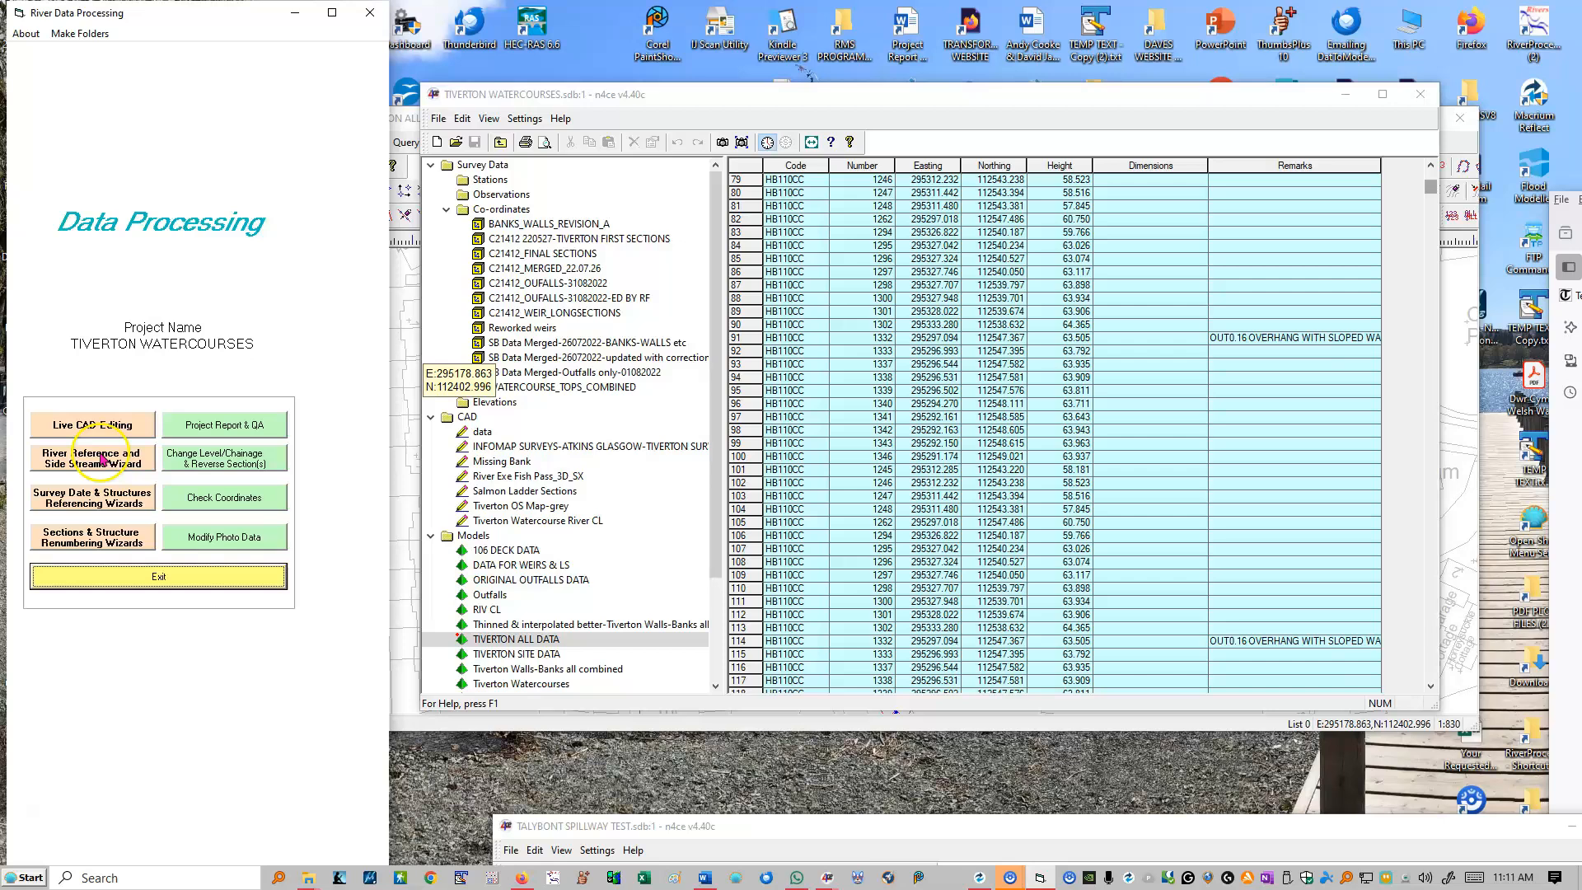
{"action": "left_click", "coordinate": [156, 578]}
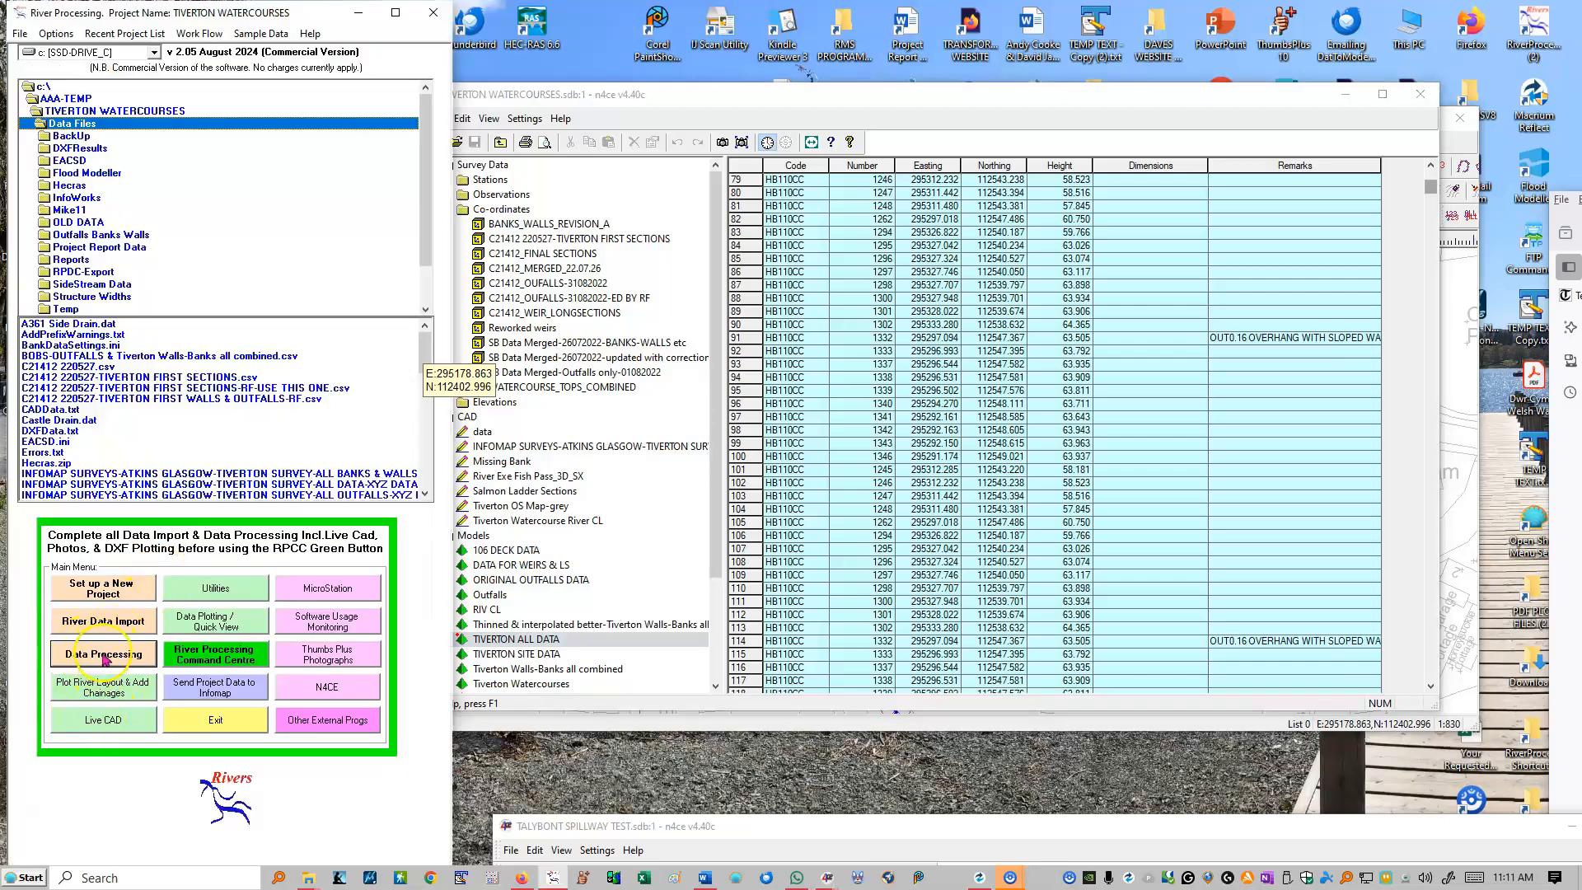
{"action": "left_click", "coordinate": [103, 621]}
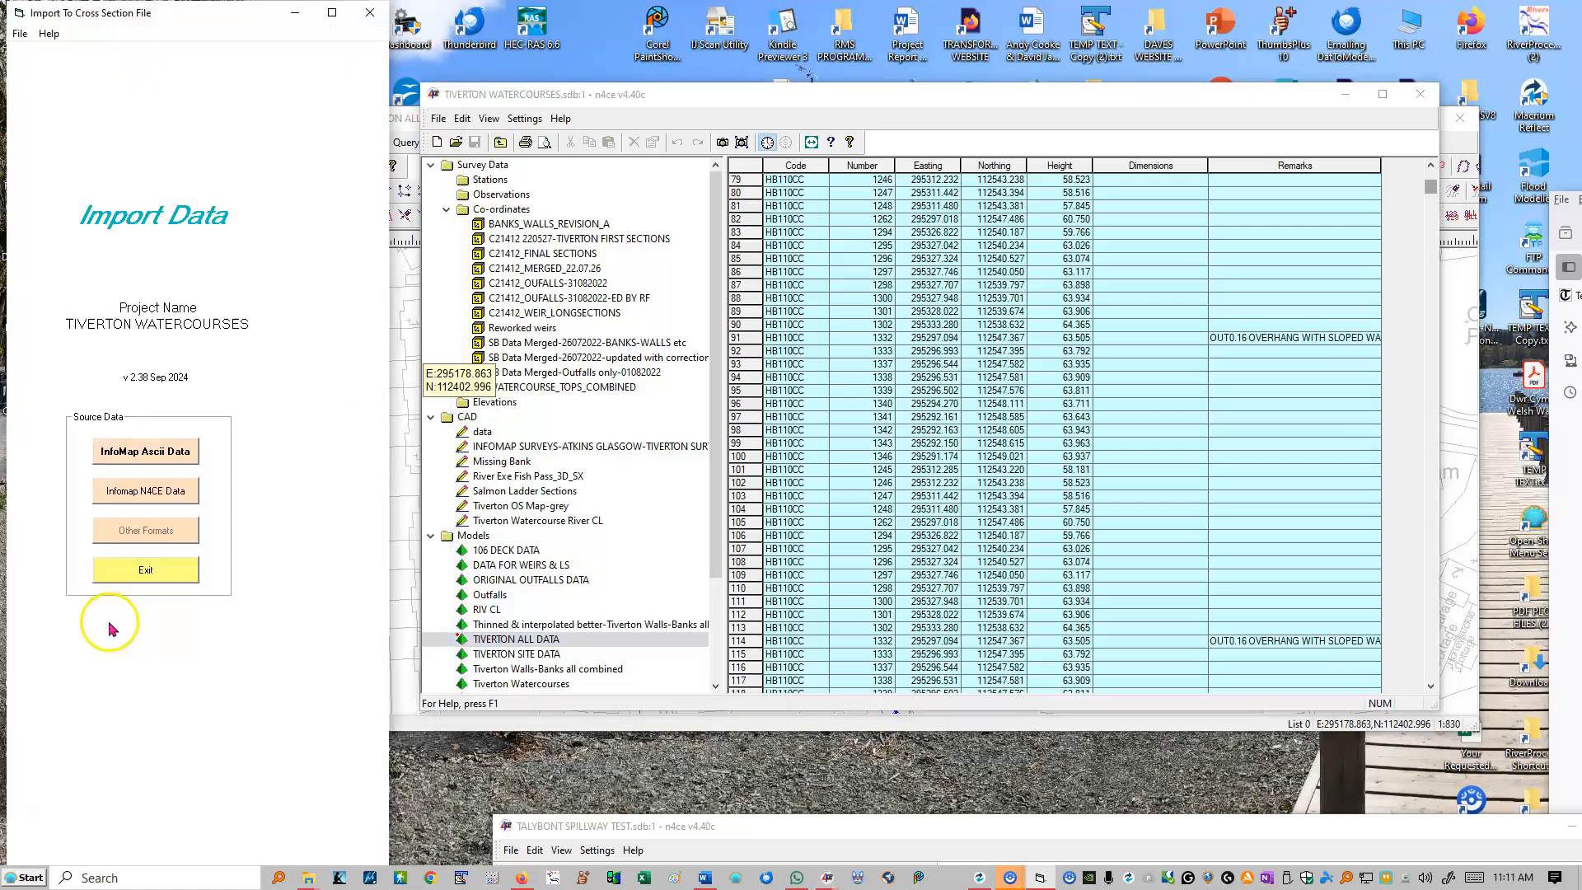
{"action": "left_click", "coordinate": [134, 494]}
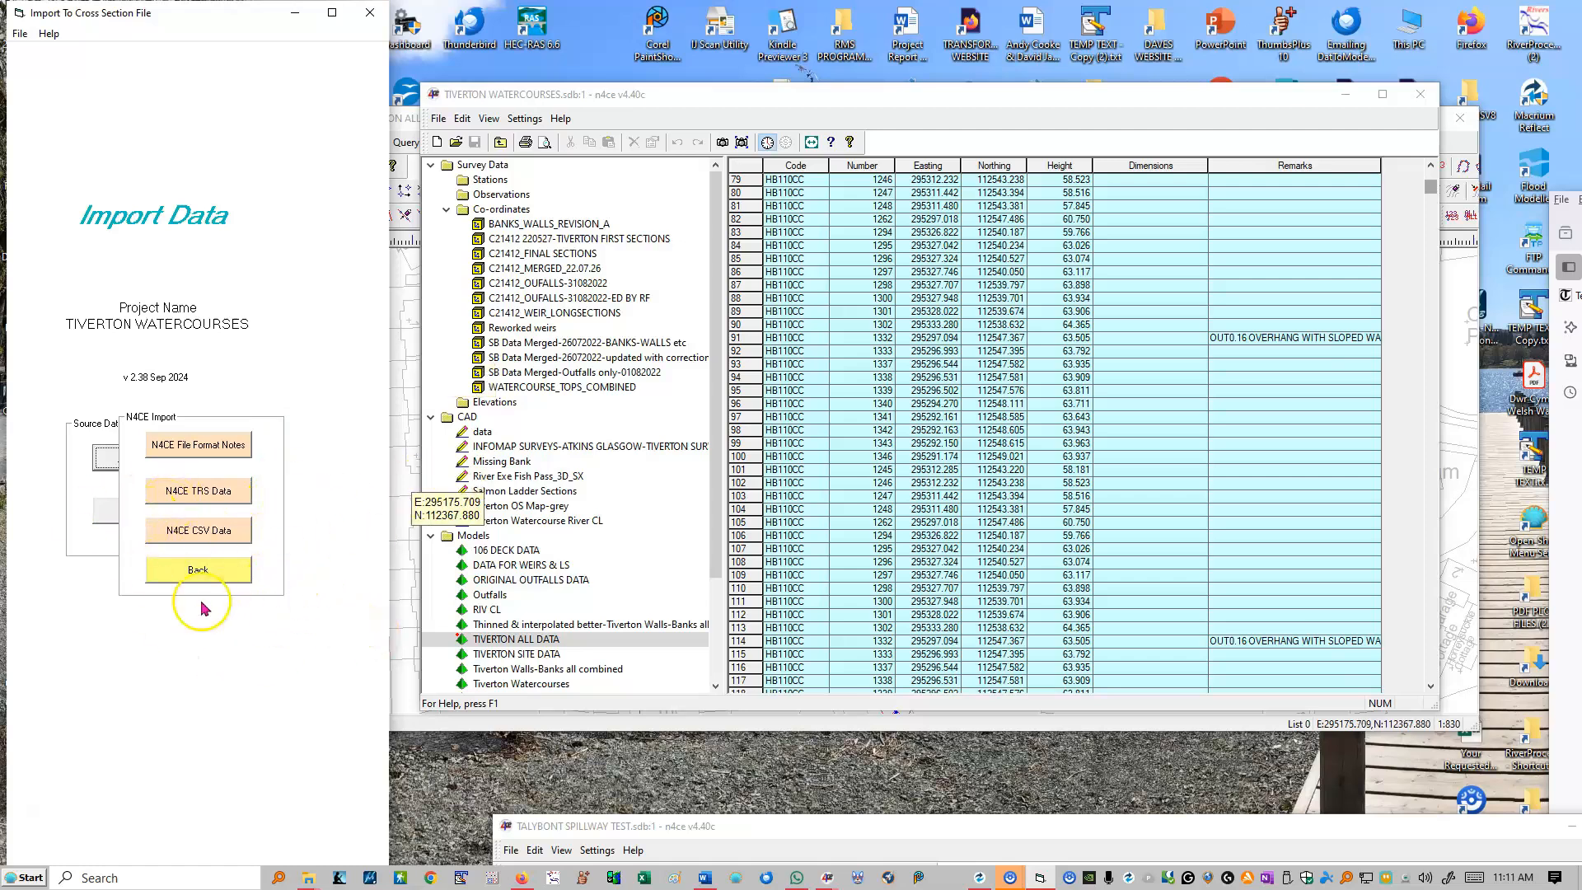
{"action": "left_click", "coordinate": [190, 492]}
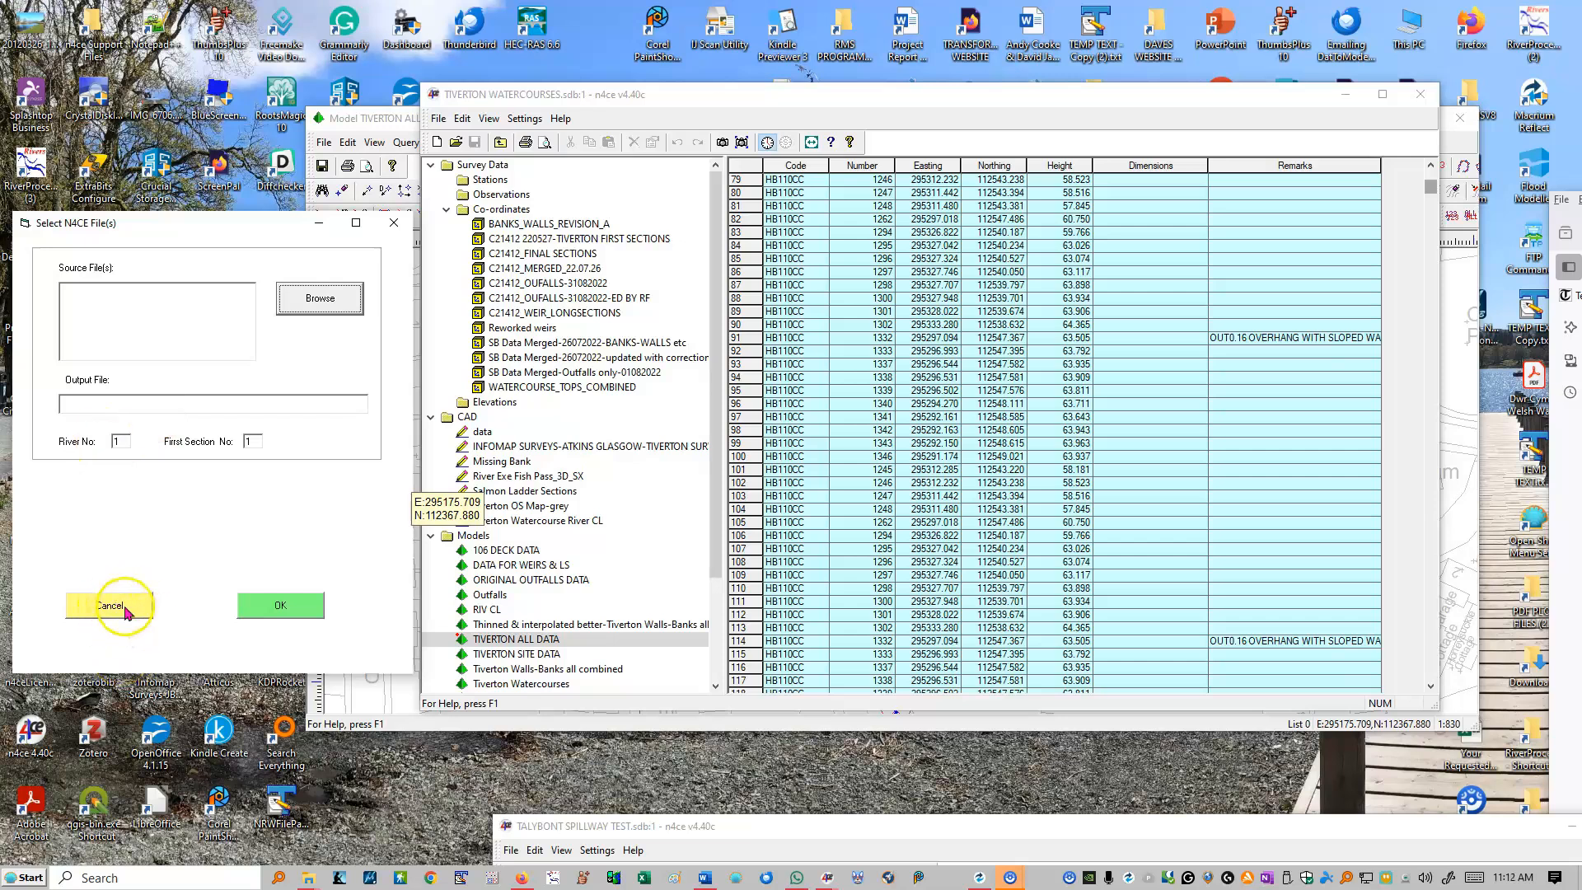
Step: Switch to the TALYBONT SPILLWAY TEST project in n4ce and display the SPILLWAY TEST DATABASE model graphically
{"action": "left_click_drag", "start_coordinate": [767, 832], "coordinate": [702, 115]}
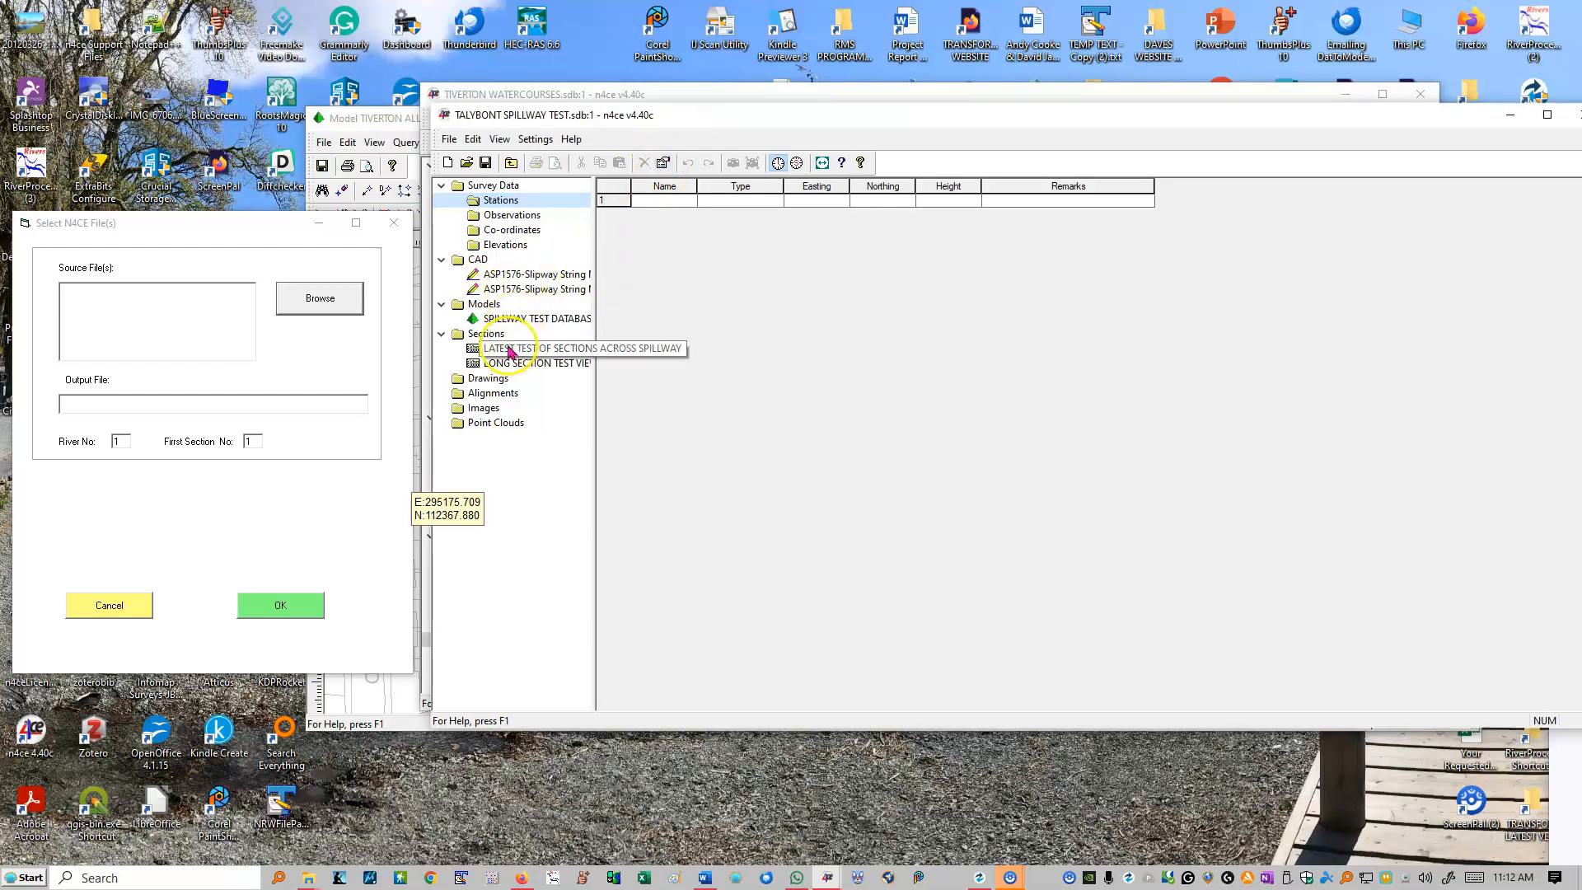
{"action": "left_click", "coordinate": [517, 319]}
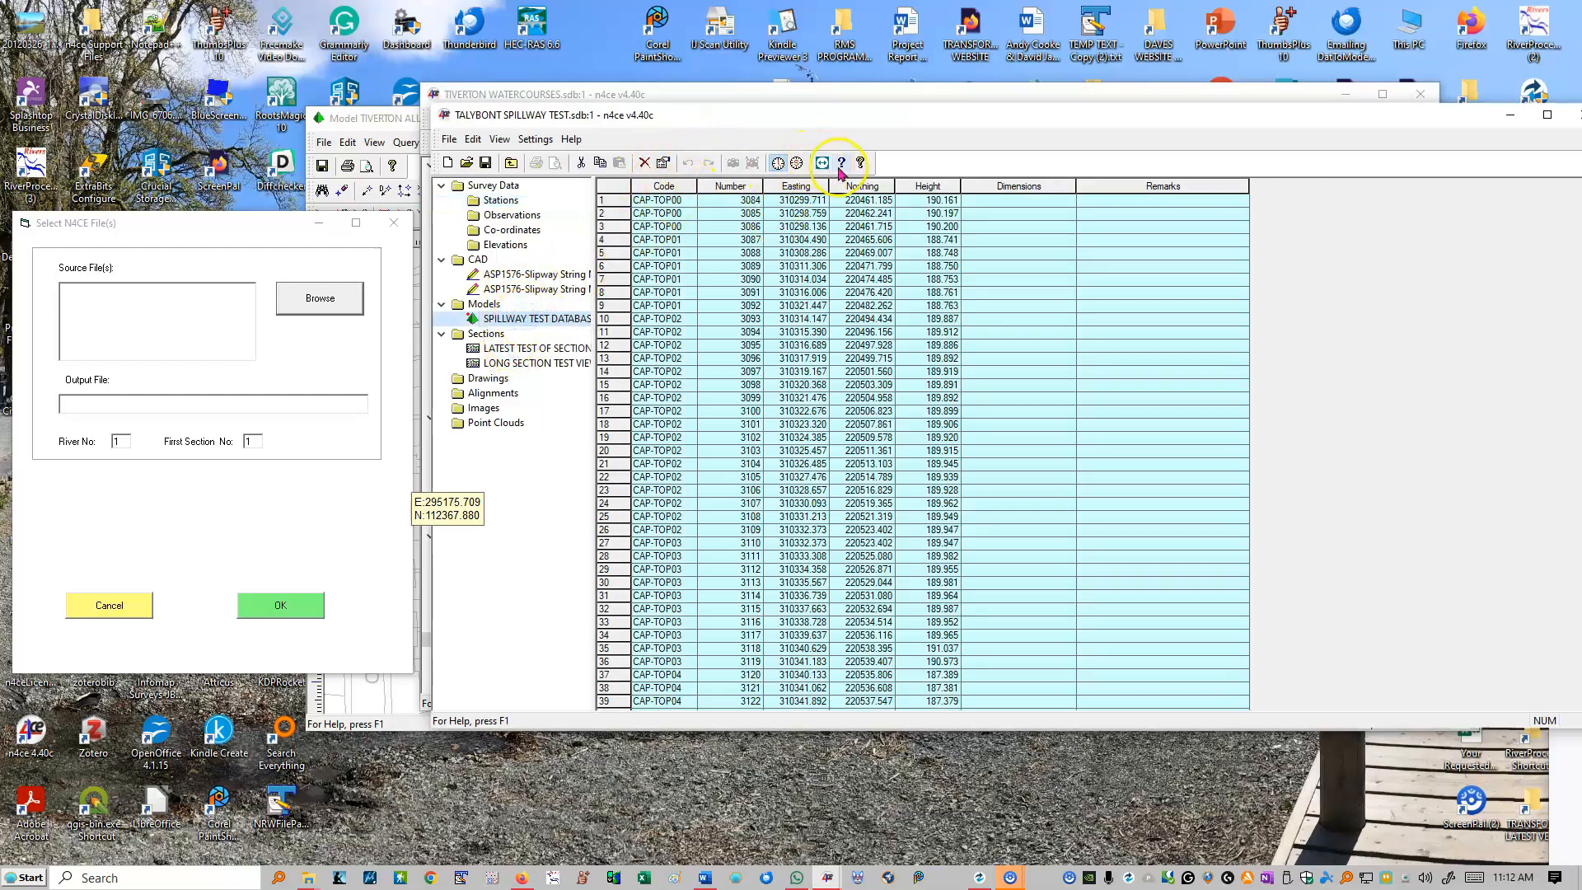
{"action": "left_click_drag", "start_coordinate": [692, 254], "coordinate": [696, 261]}
{"action": "left_click", "coordinate": [752, 163]}
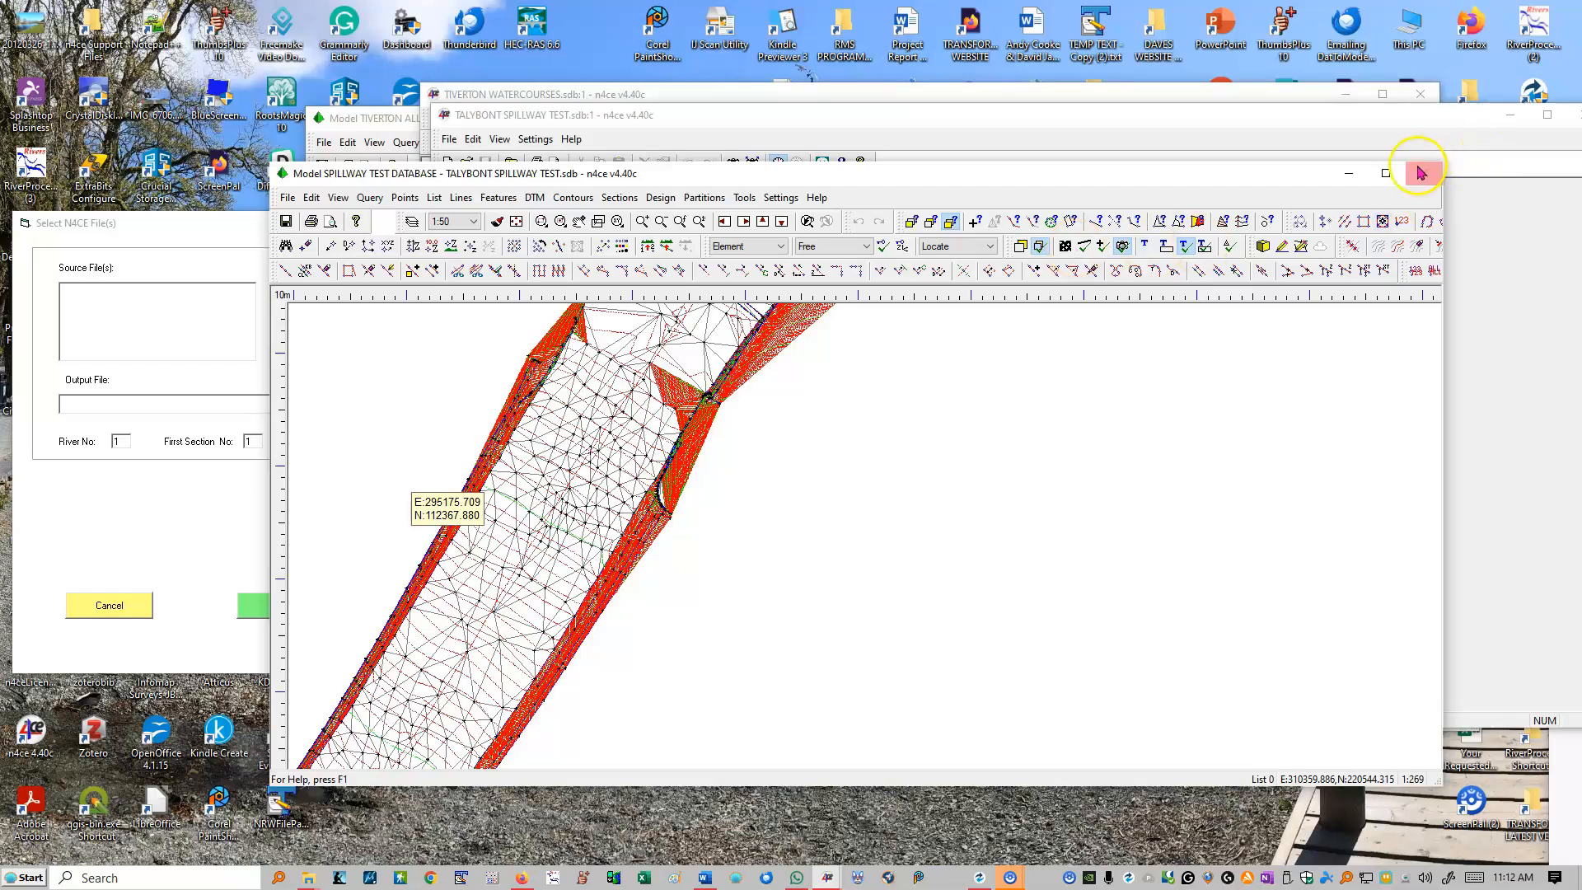
Step: View the full extent of the spillway model in a maximised window, and minimise it to return to the project
{"action": "left_click", "coordinate": [1385, 173]}
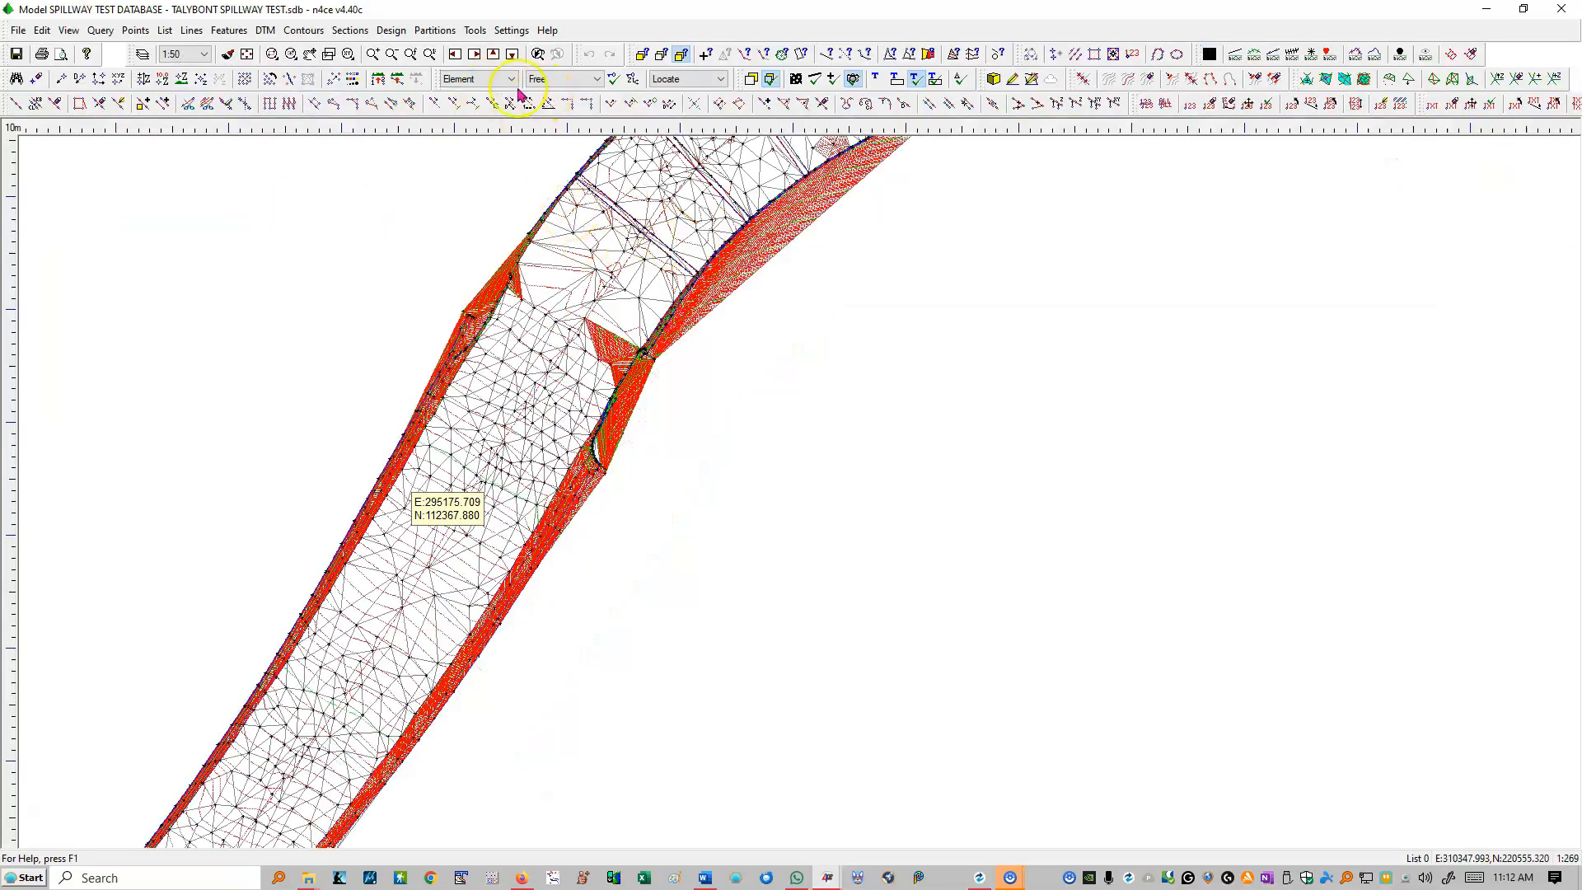
{"action": "left_click", "coordinate": [246, 54]}
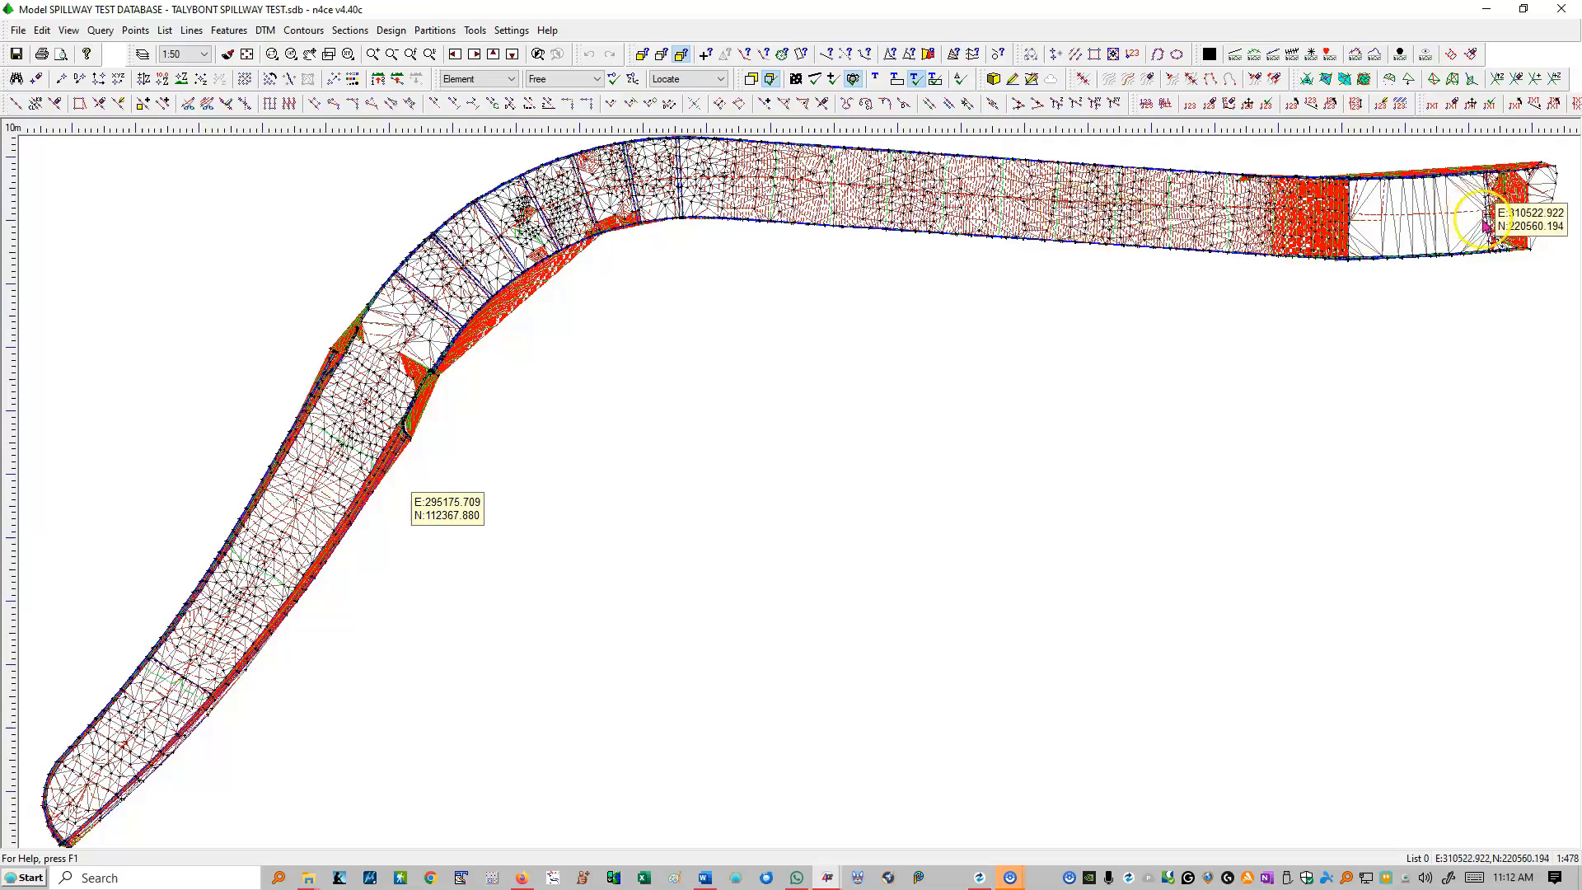
{"action": "left_click", "coordinate": [1485, 8]}
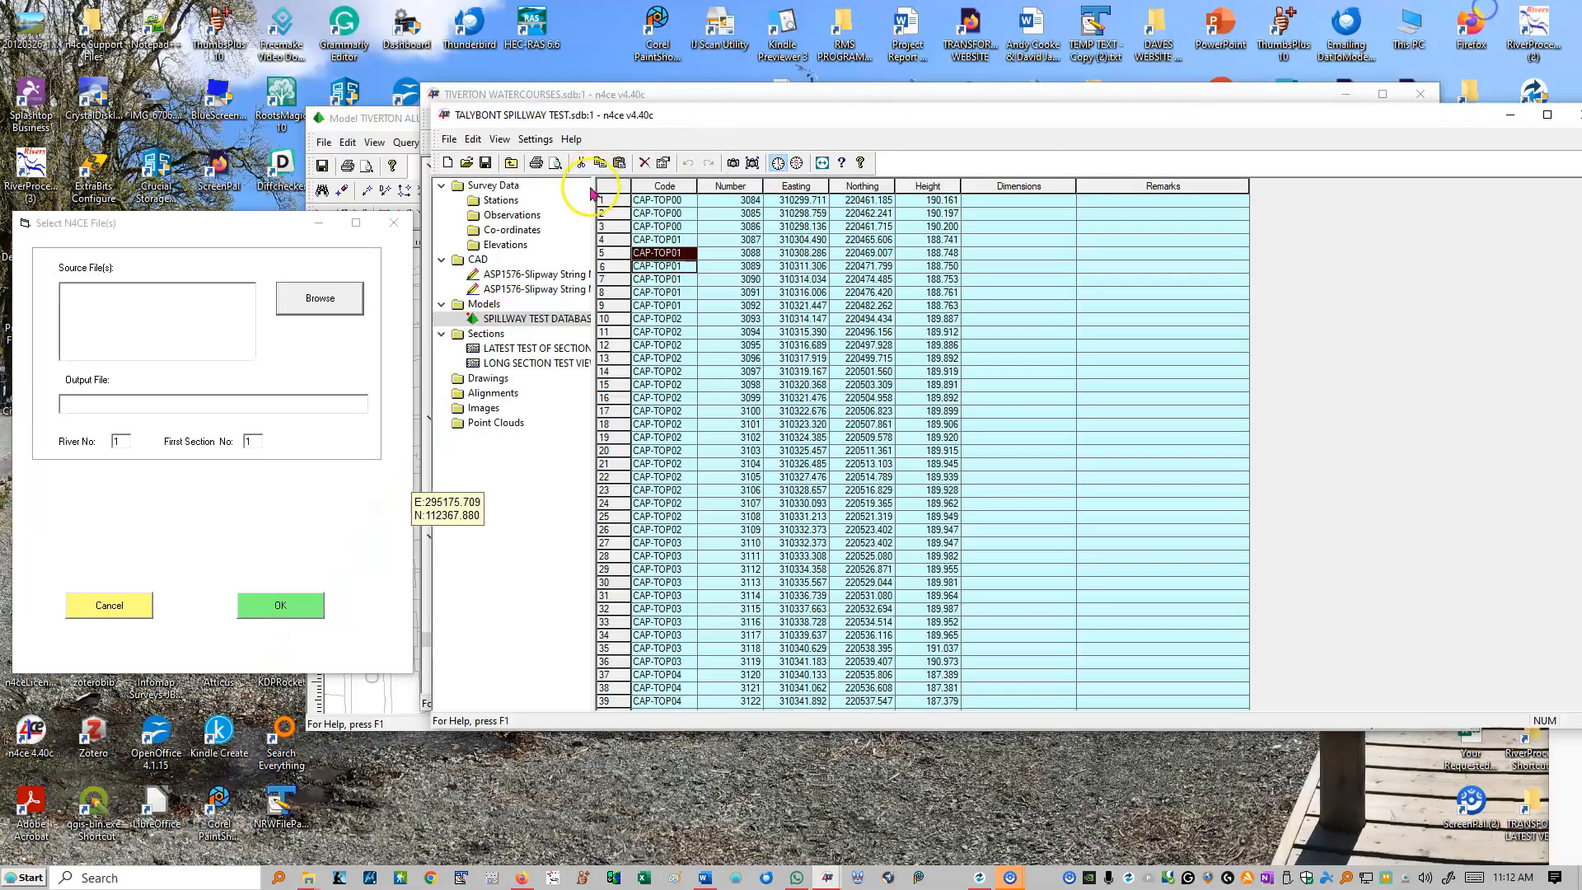
Step: View the full extent of LONG SECTION TEST VIEW in a maximised window, close it, and cancel the n4ce file selection
{"action": "left_click", "coordinate": [514, 363]}
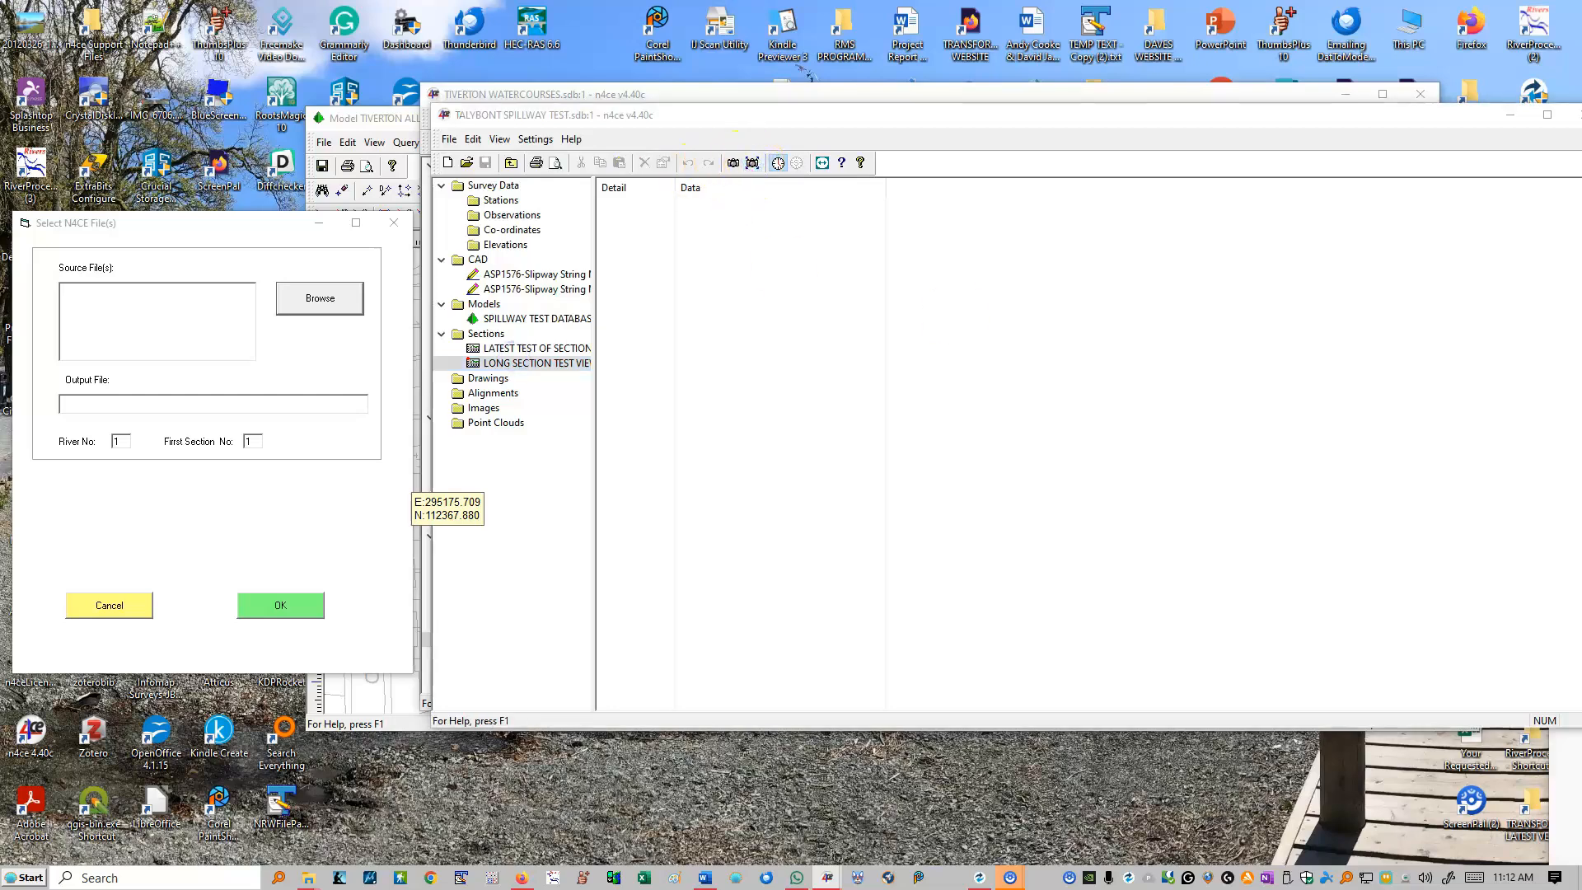
{"action": "left_click_drag", "start_coordinate": [1456, 238], "coordinate": [744, 139]}
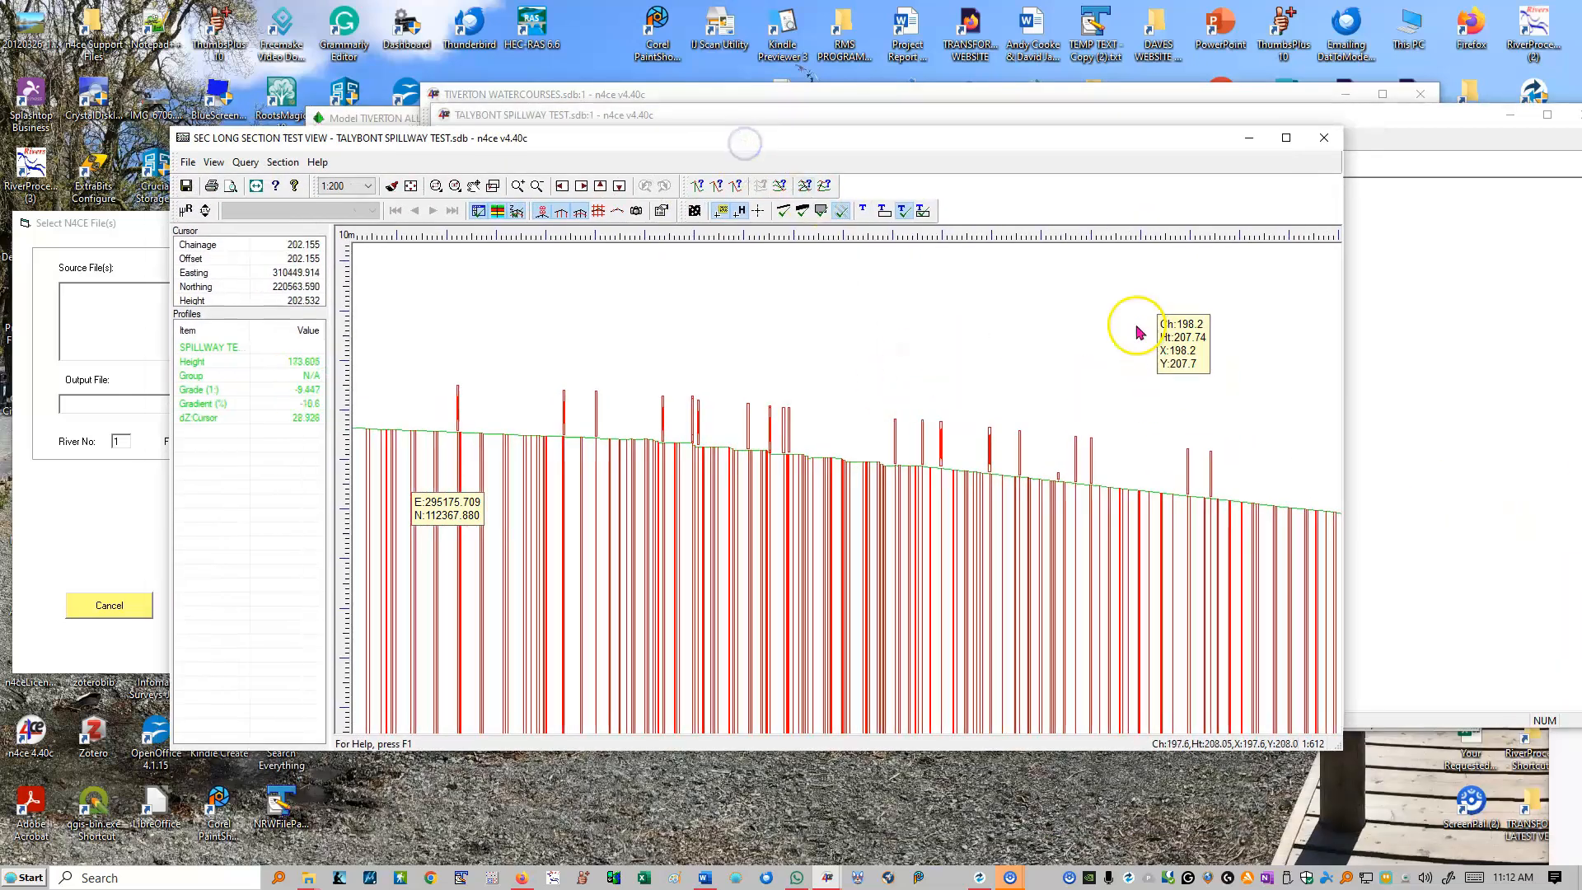
{"action": "left_click", "coordinate": [1285, 138]}
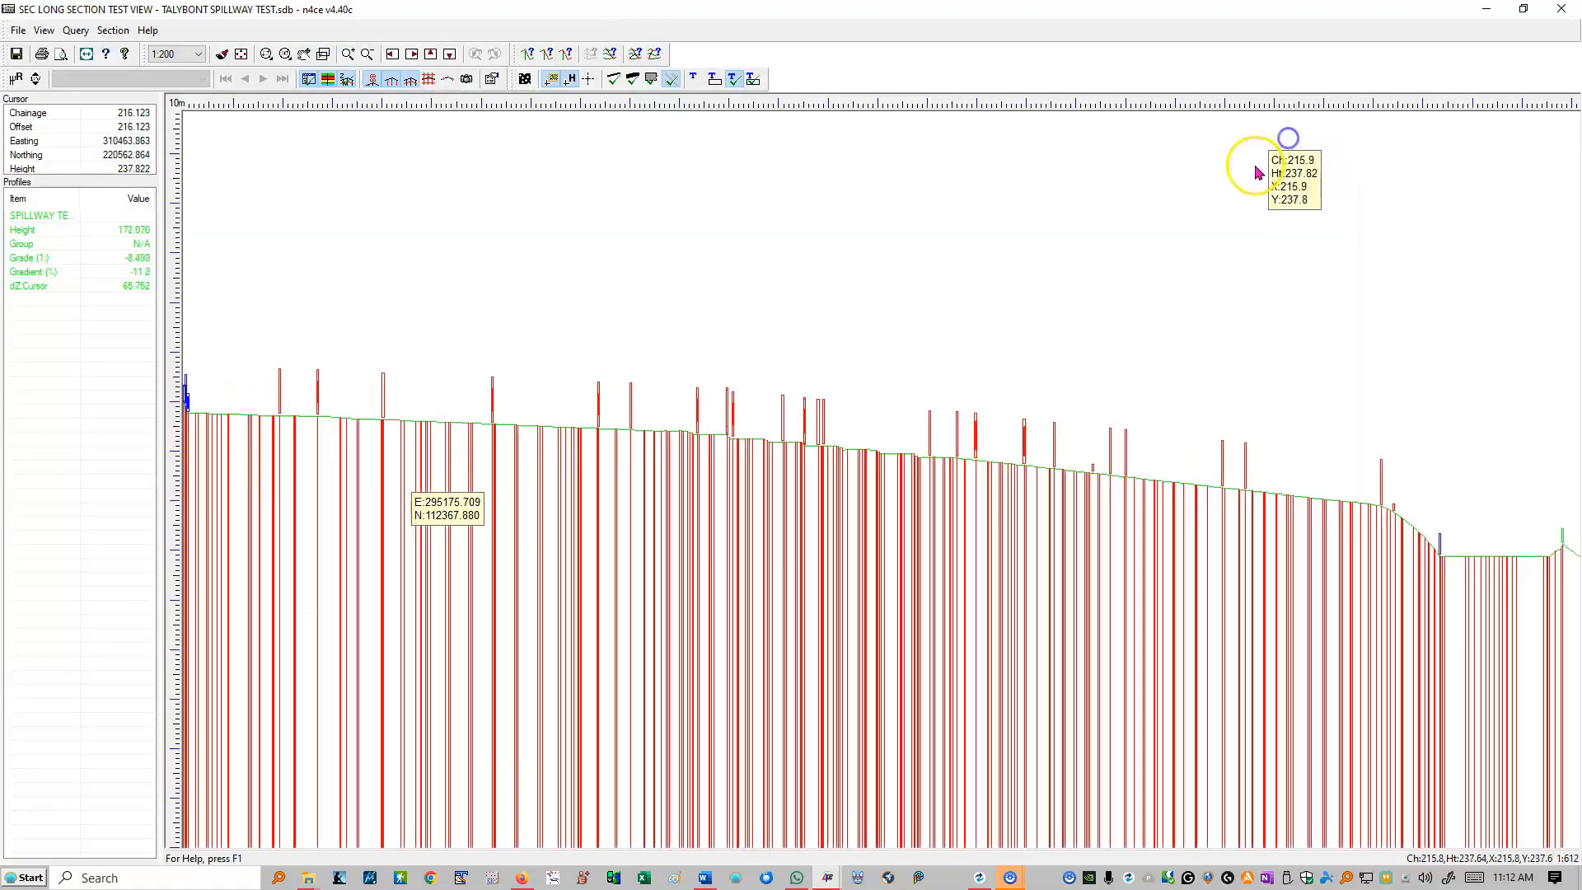
{"action": "left_click", "coordinate": [240, 54]}
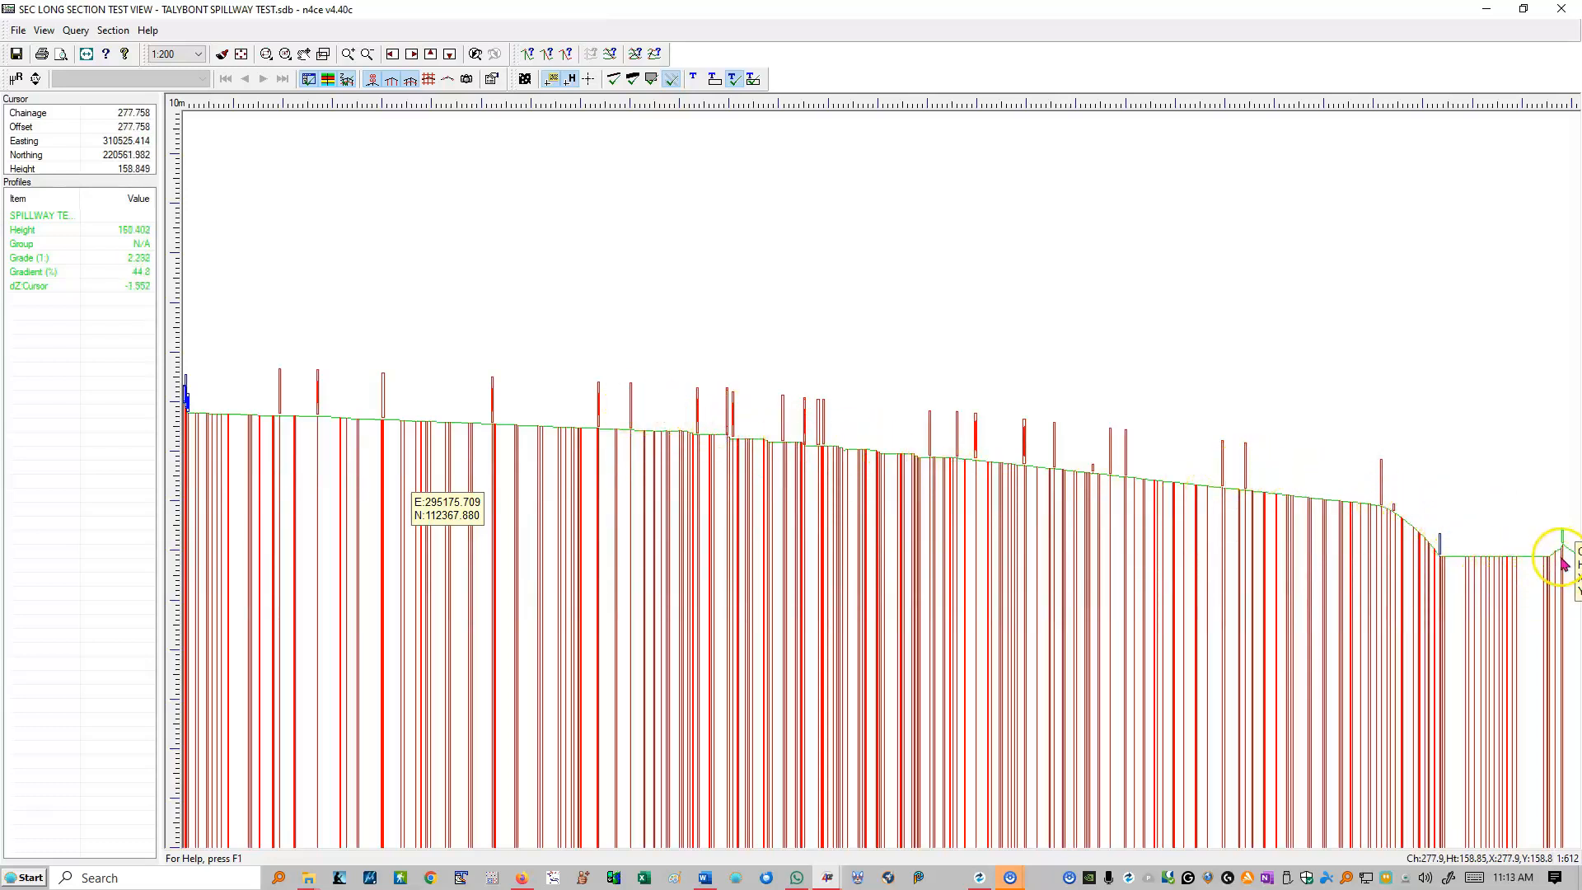
{"action": "left_click", "coordinate": [1559, 9]}
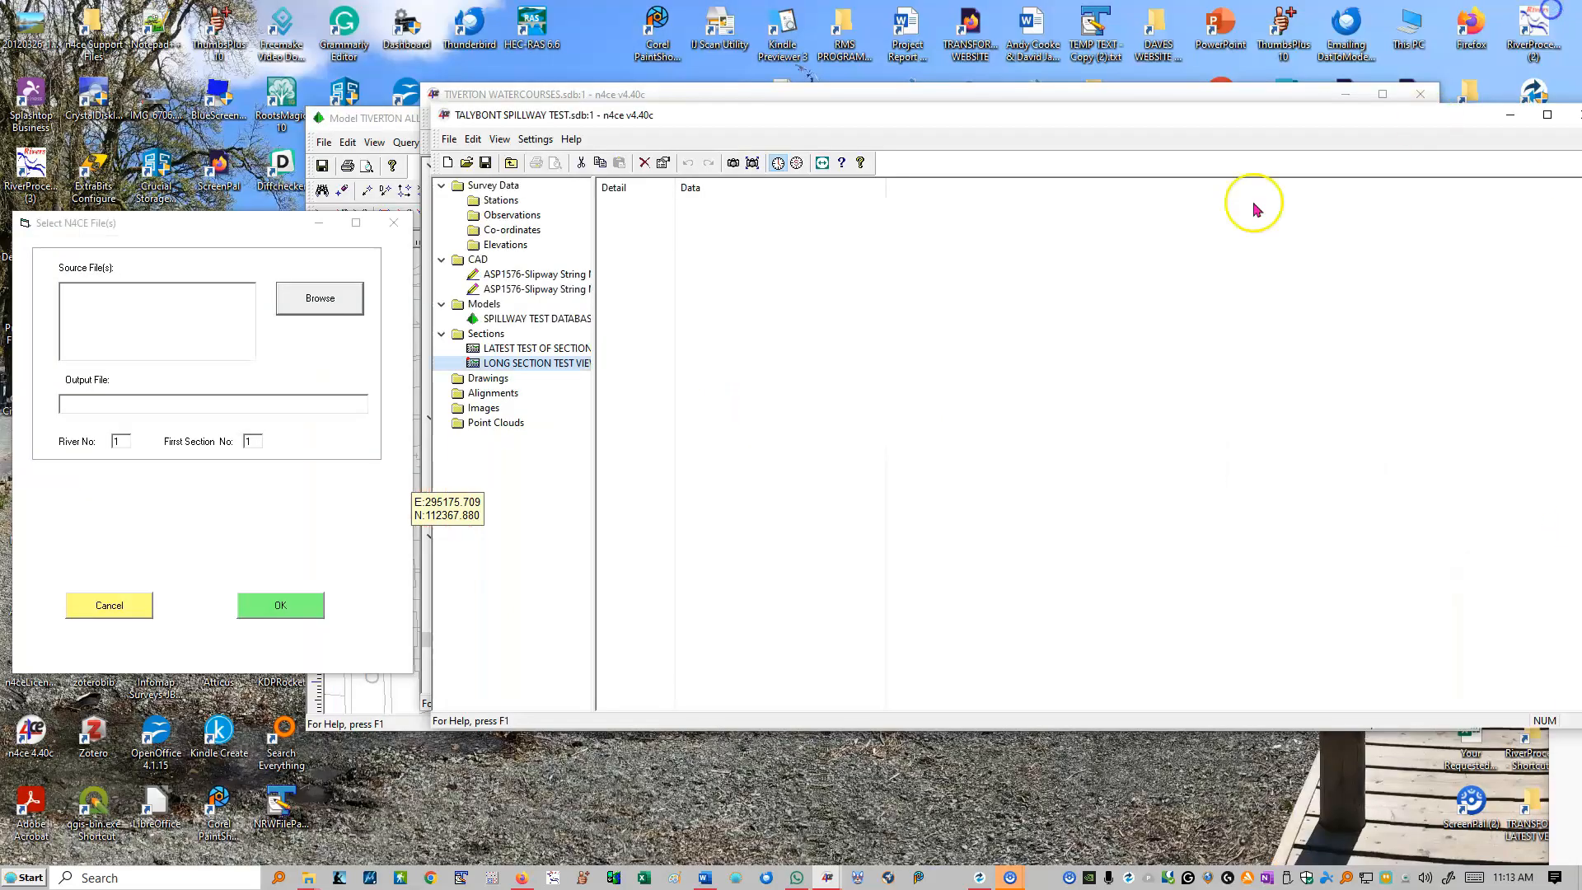
{"action": "left_click", "coordinate": [93, 609]}
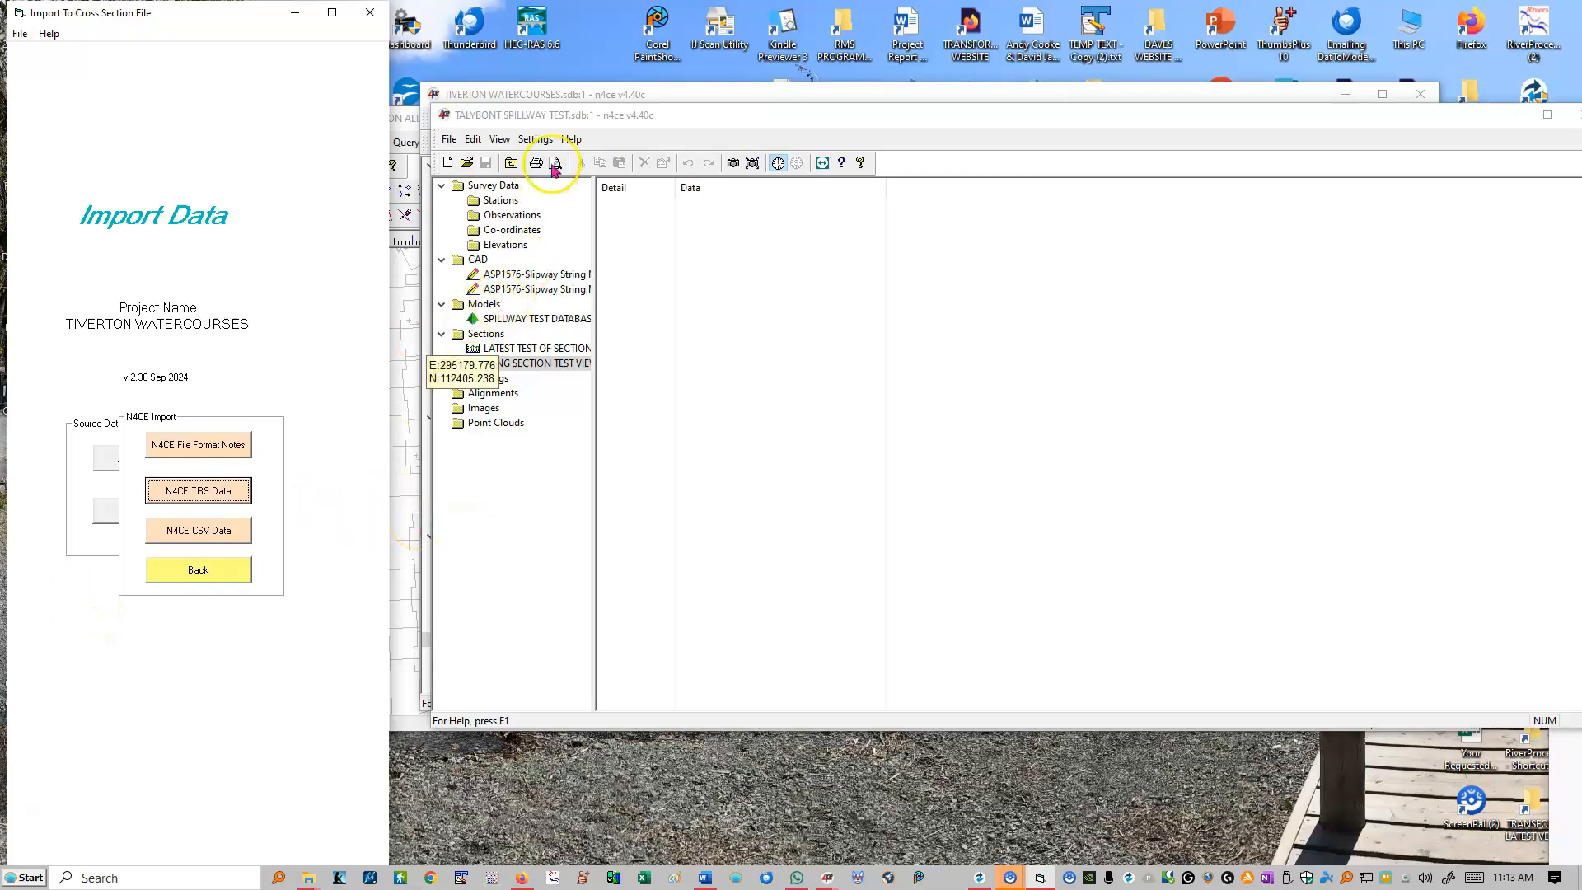
Step: Look through the chainage sections of LATEST TEST OF SECTIONS with a widened name column, and close the Tiverton Walls-Banks all combined model
{"action": "left_click", "coordinate": [504, 115]}
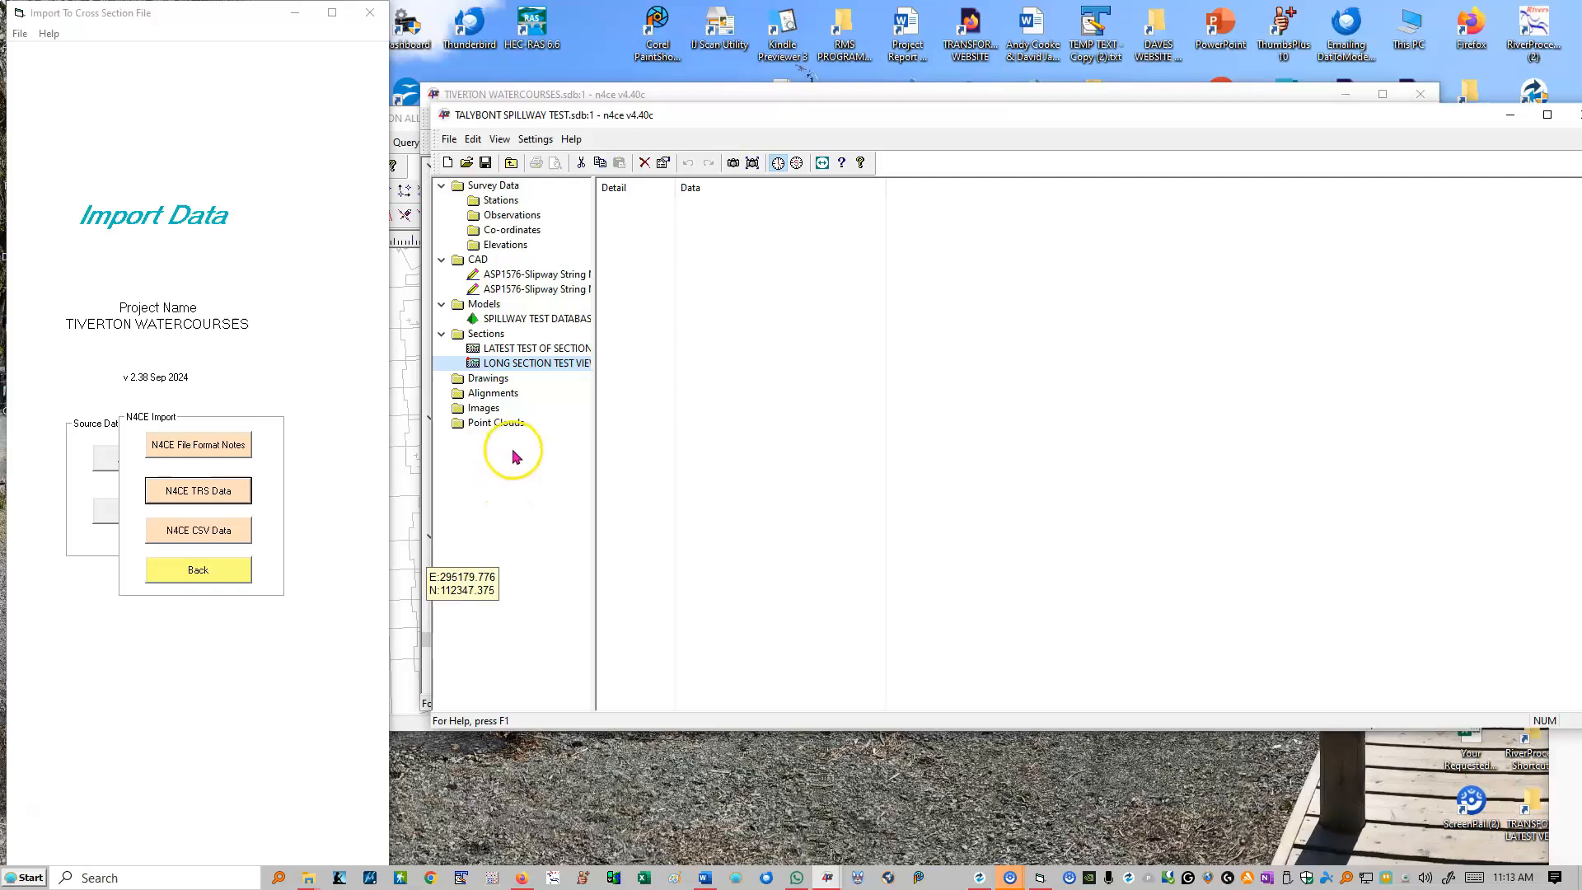
{"action": "left_click", "coordinate": [531, 527]}
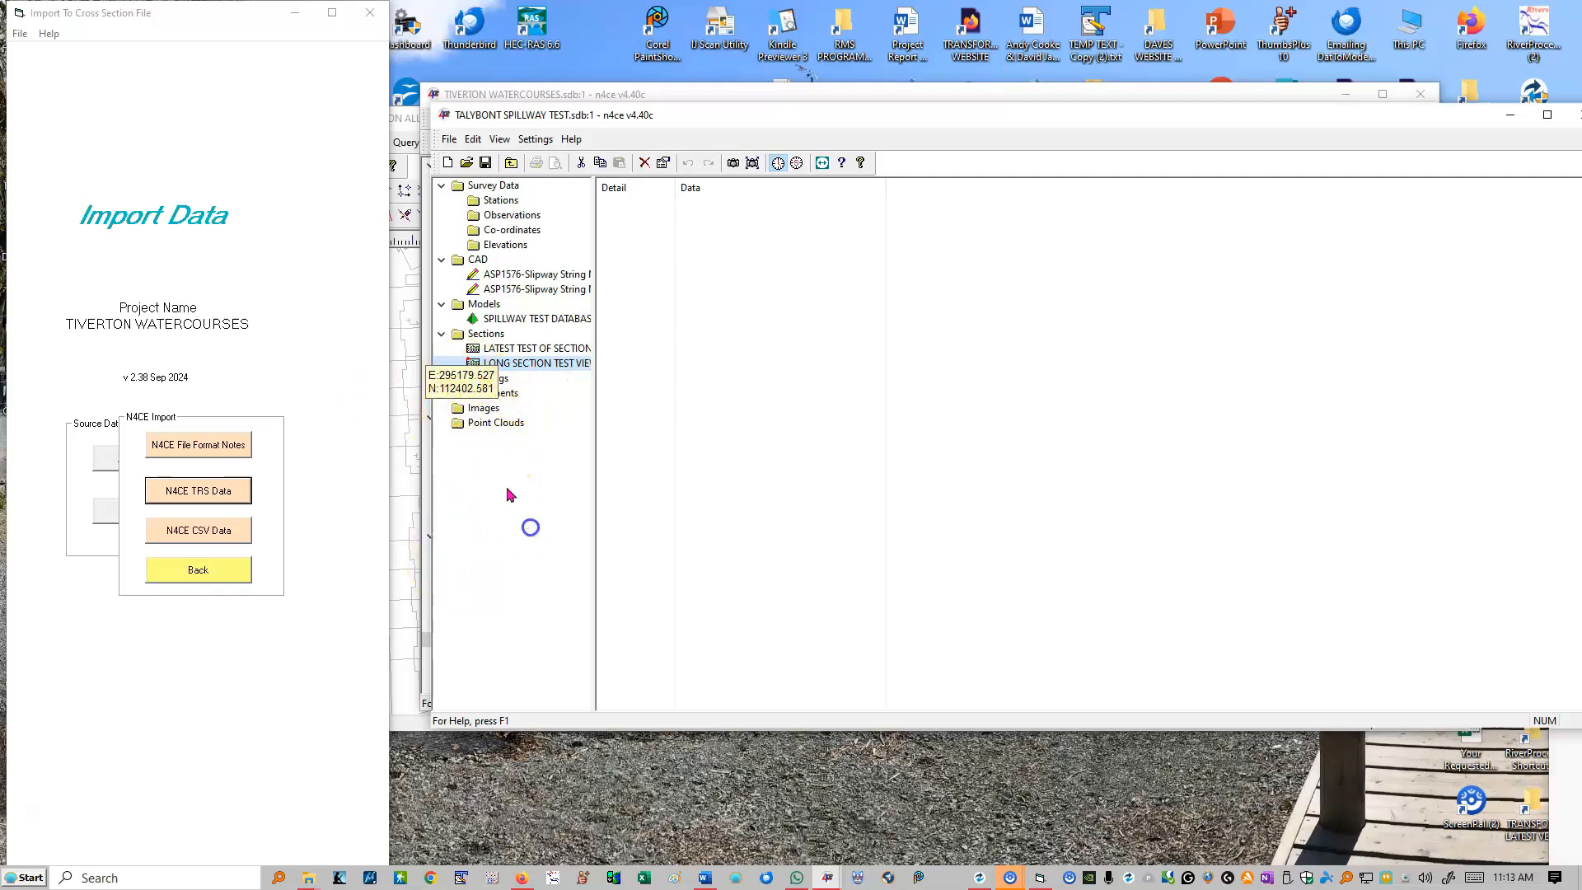
{"action": "left_click", "coordinate": [507, 394]}
{"action": "left_click", "coordinate": [514, 348]}
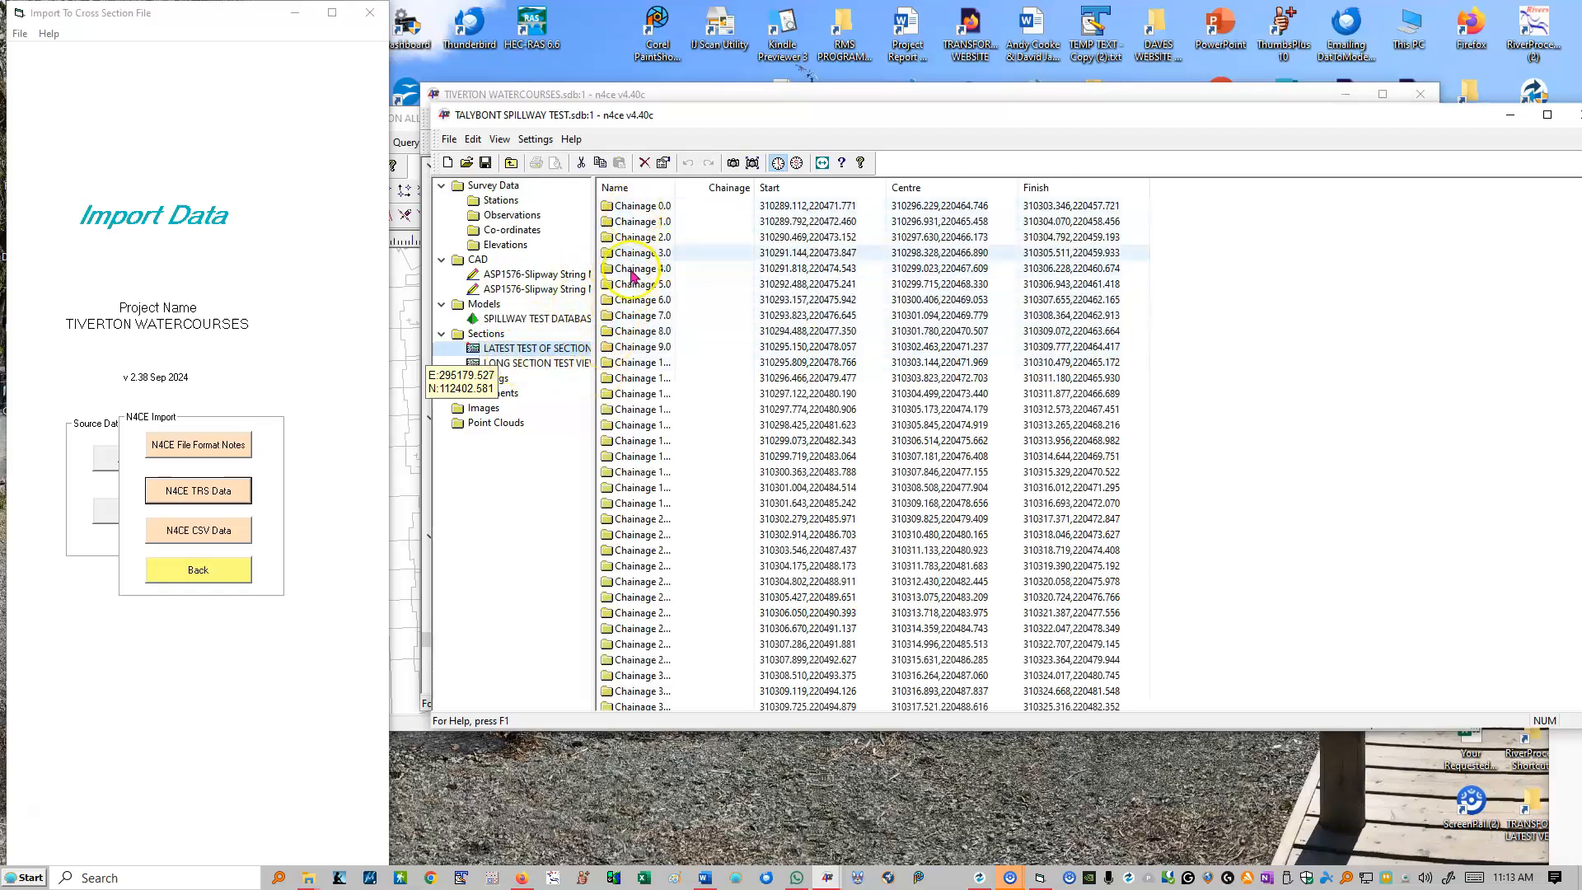
{"action": "left_click_drag", "start_coordinate": [674, 190], "coordinate": [819, 235]}
{"action": "scroll", "coordinate": [741, 360], "scroll_direction": "down", "scroll_amount": 10}
{"action": "scroll", "coordinate": [739, 365], "scroll_direction": "down", "scroll_amount": 20}
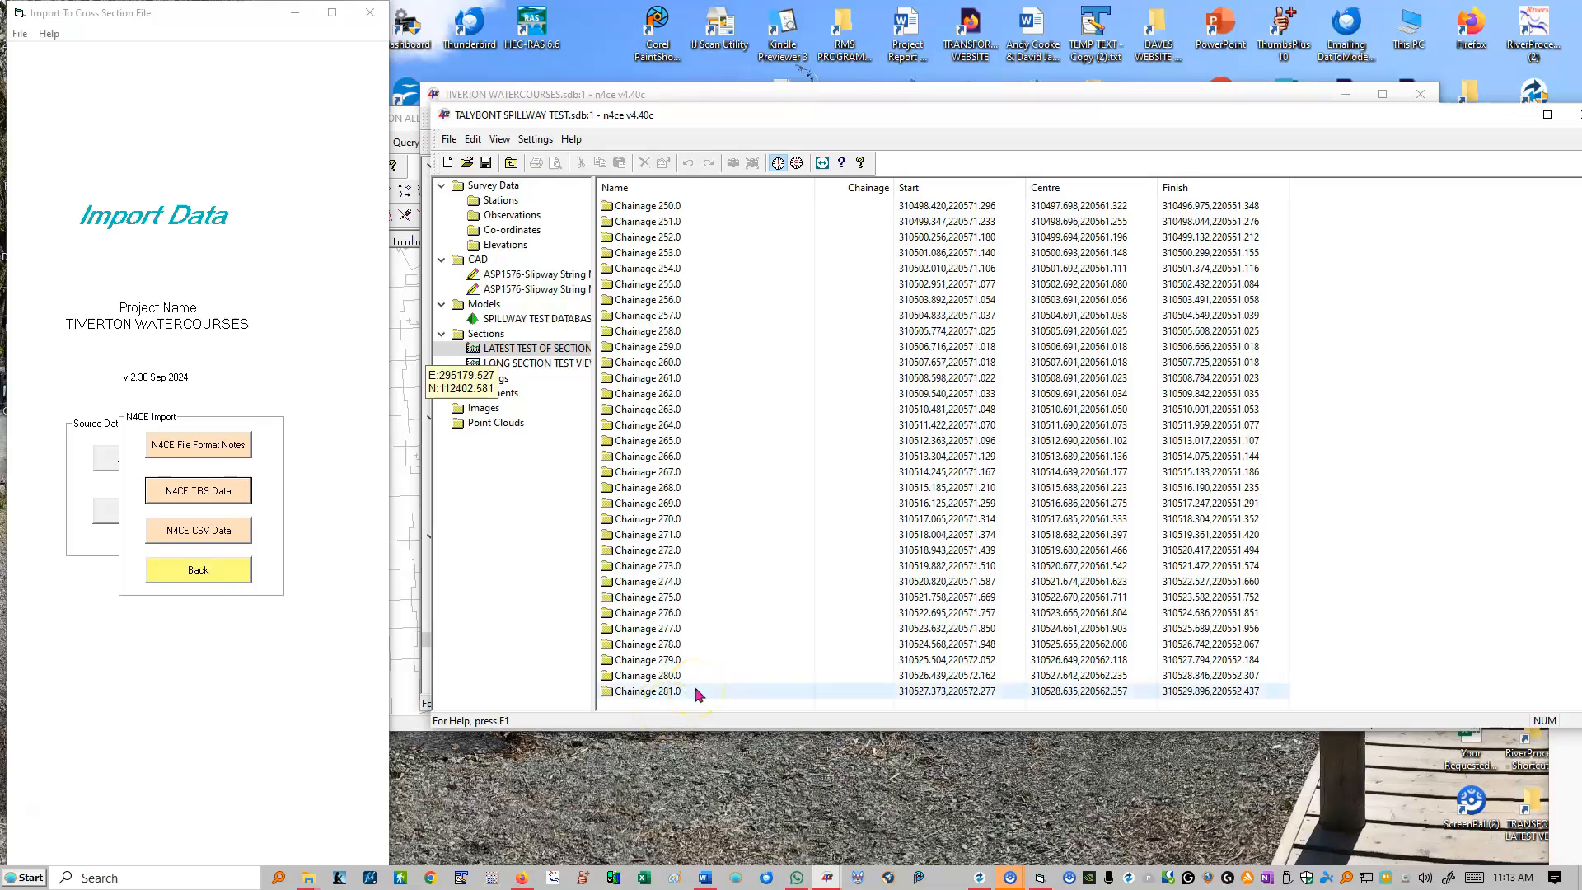
{"action": "left_click", "coordinate": [631, 426]}
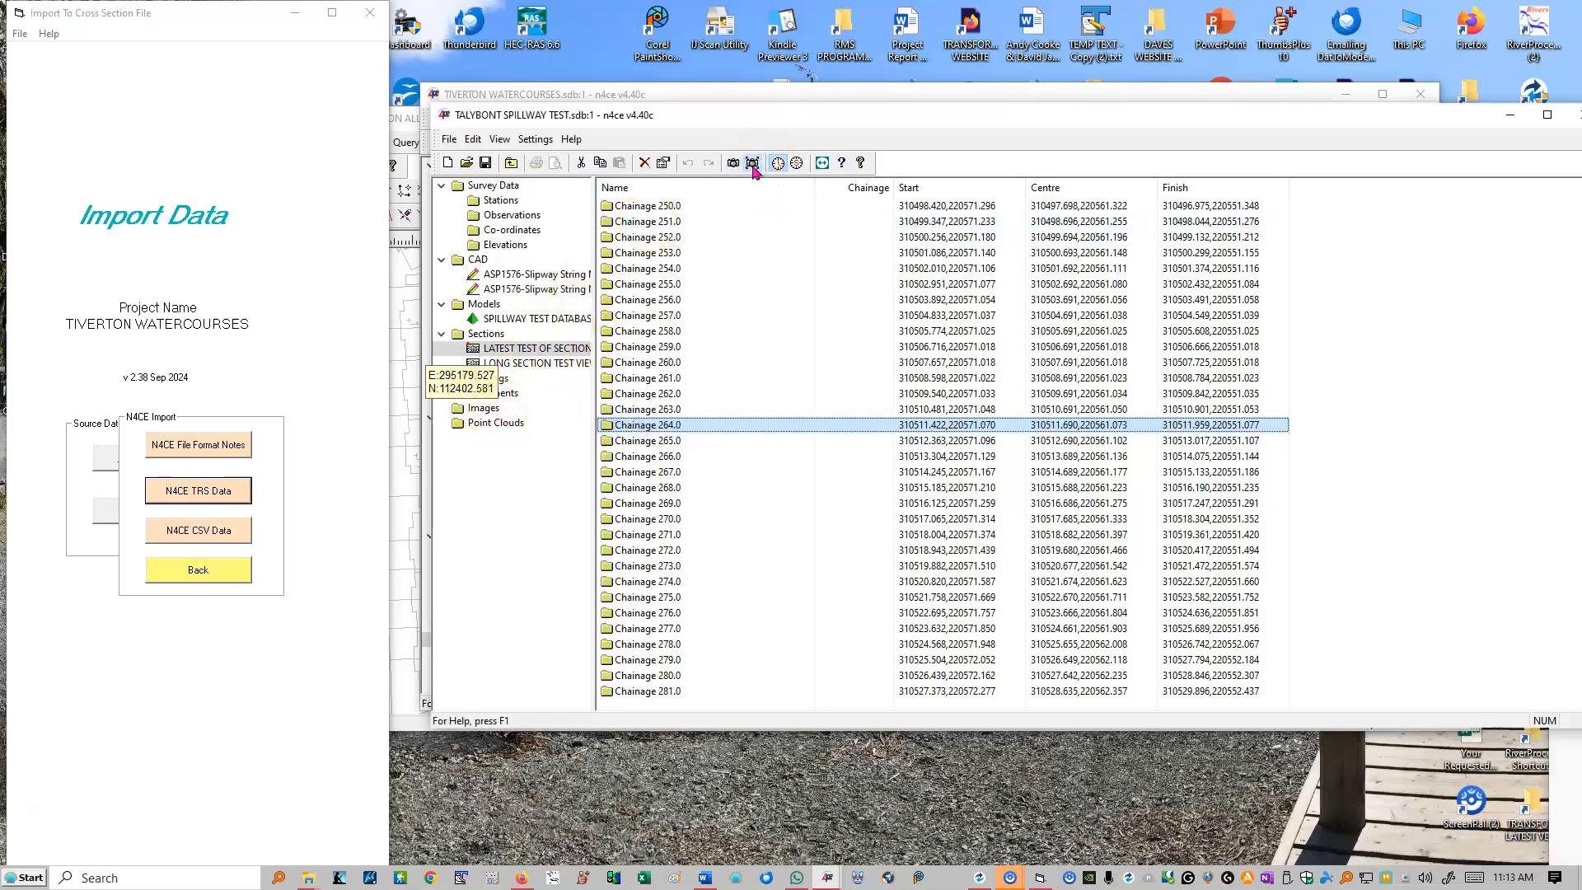
{"action": "left_click_drag", "start_coordinate": [1581, 305], "coordinate": [573, 129]}
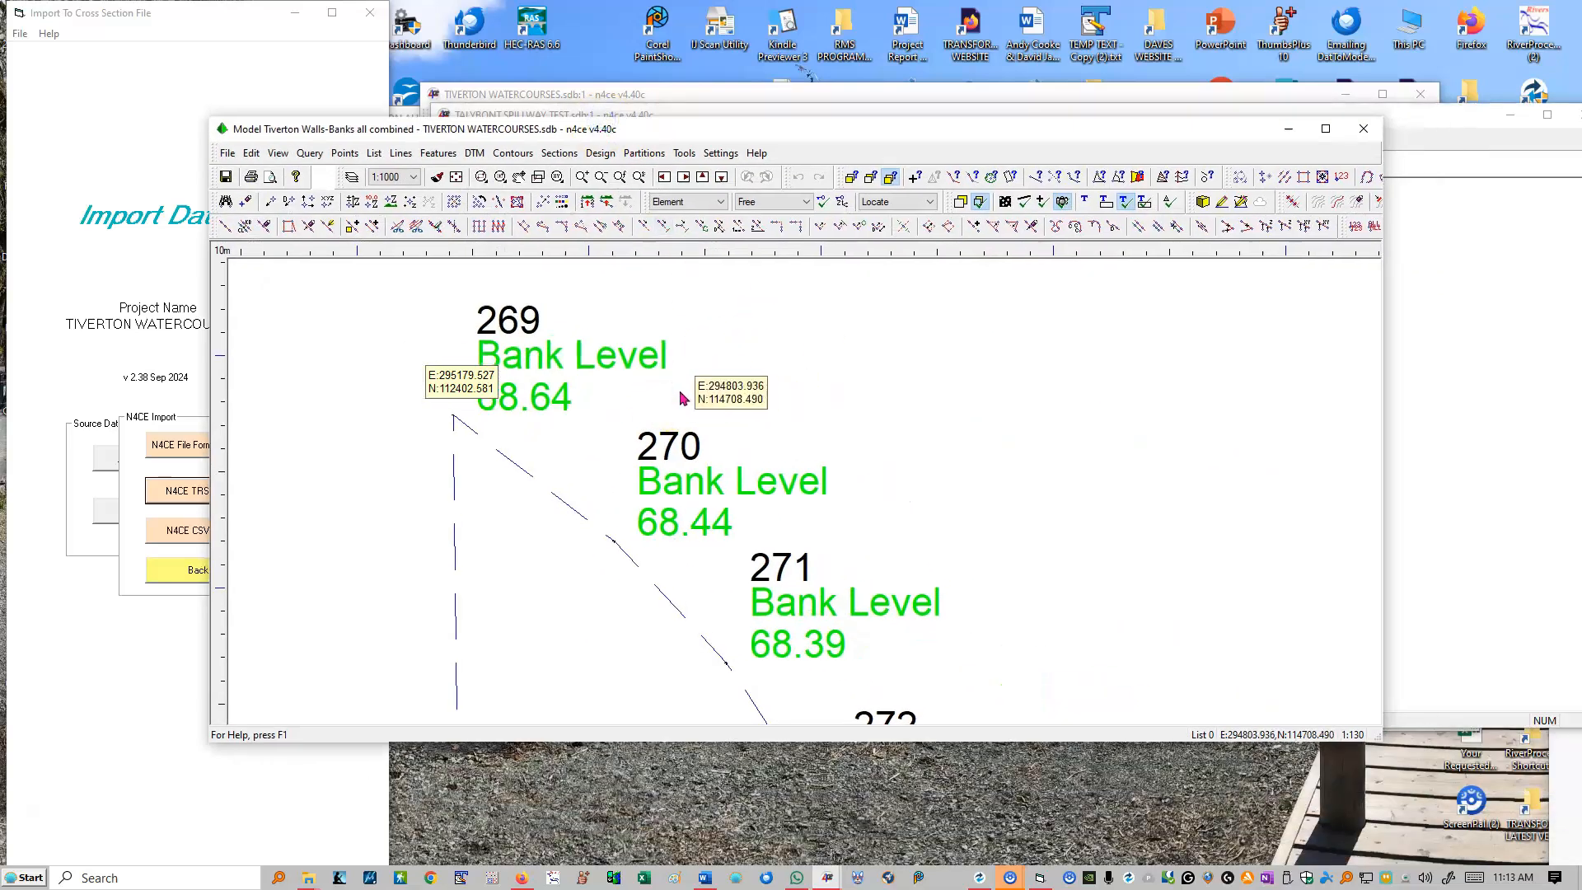
{"action": "left_click", "coordinate": [1360, 129]}
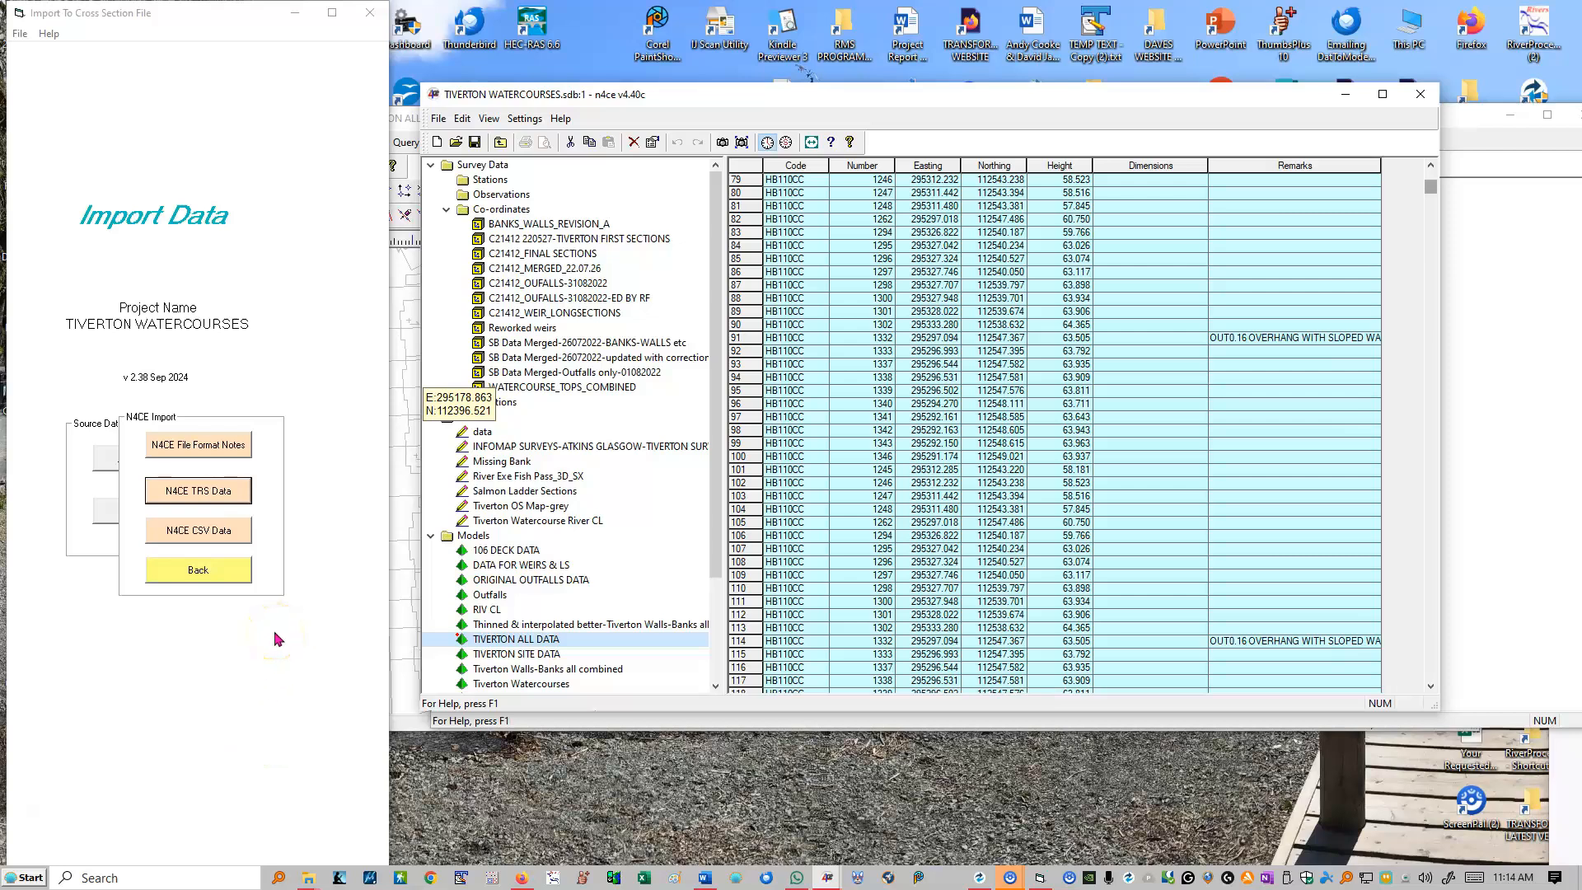
Step: Leave the n4ce import, start an InfoMap Ascii data import, and choose Tiverton all Outfalls .csv as the outfalls, banks and walls file
{"action": "left_click", "coordinate": [205, 572]}
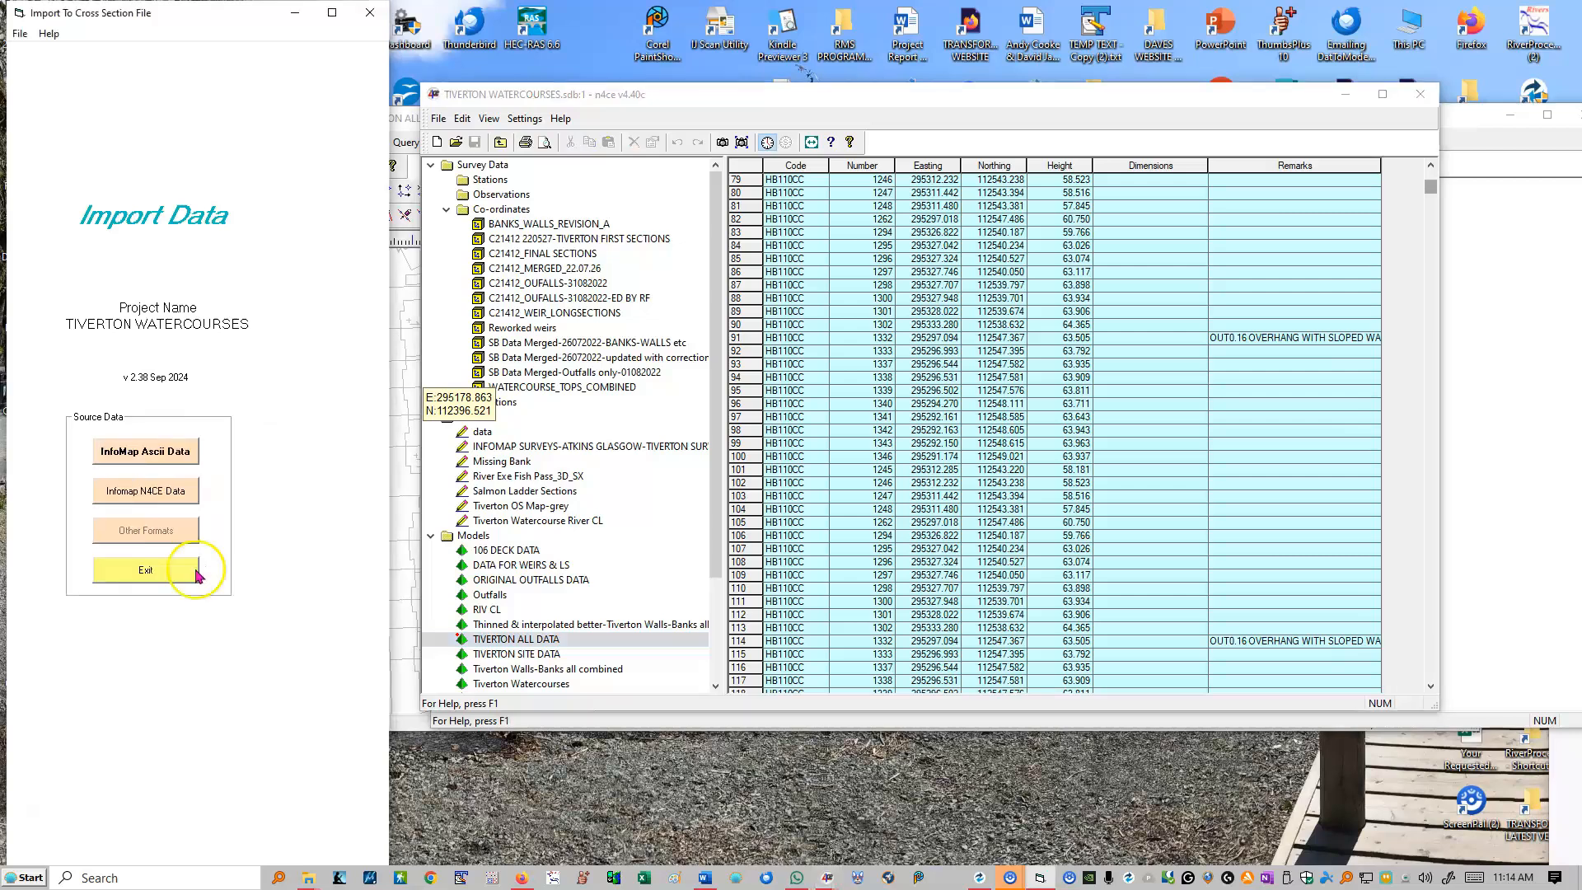
{"action": "left_click", "coordinate": [150, 453]}
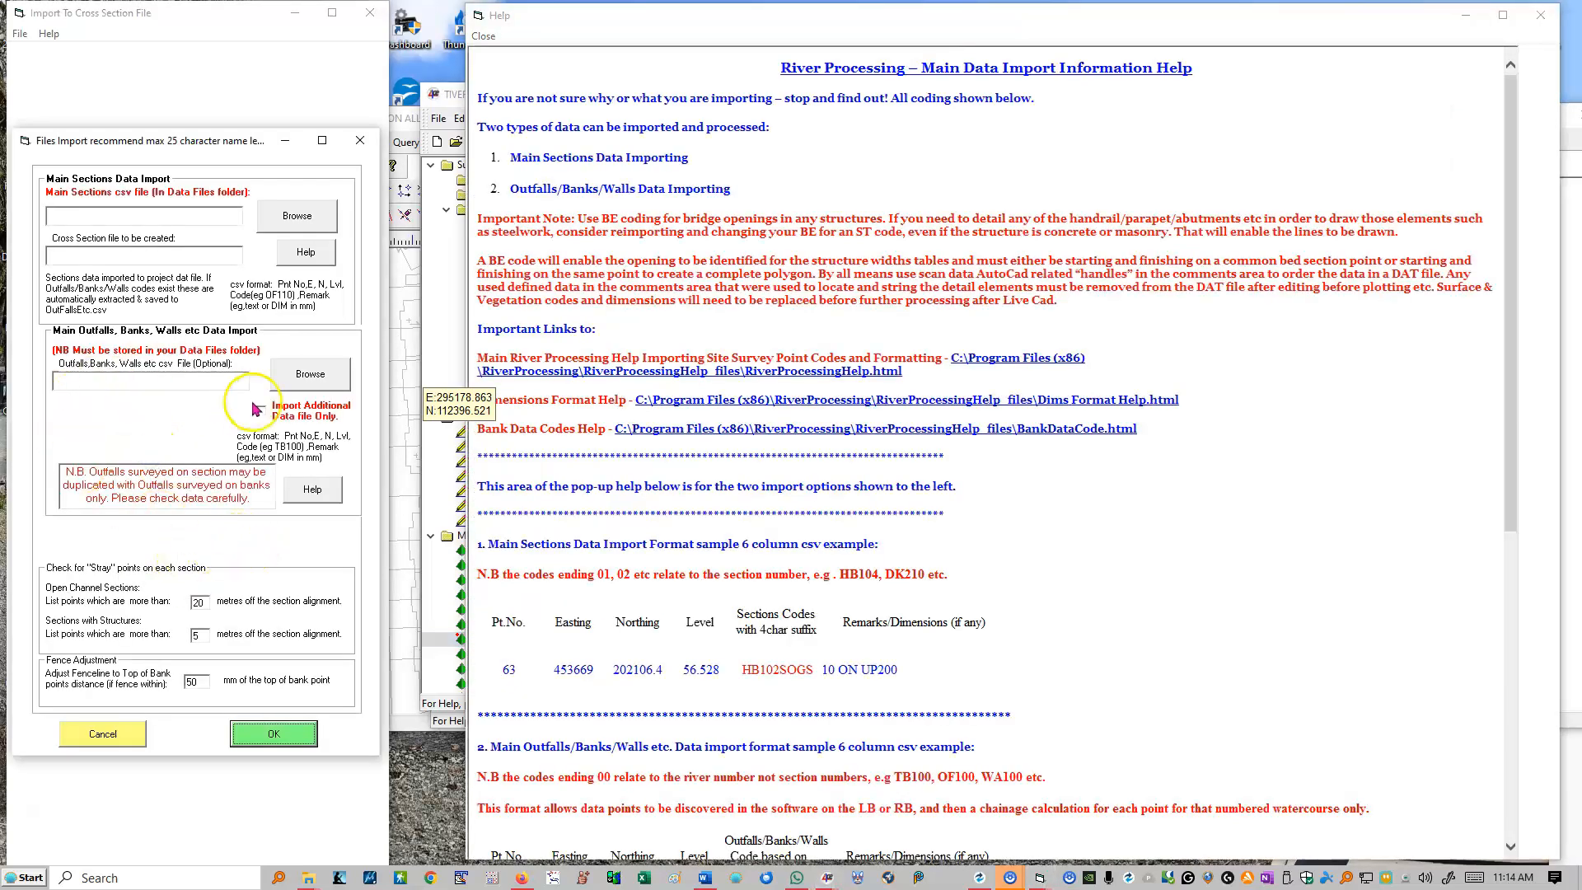
{"action": "left_click", "coordinate": [306, 376]}
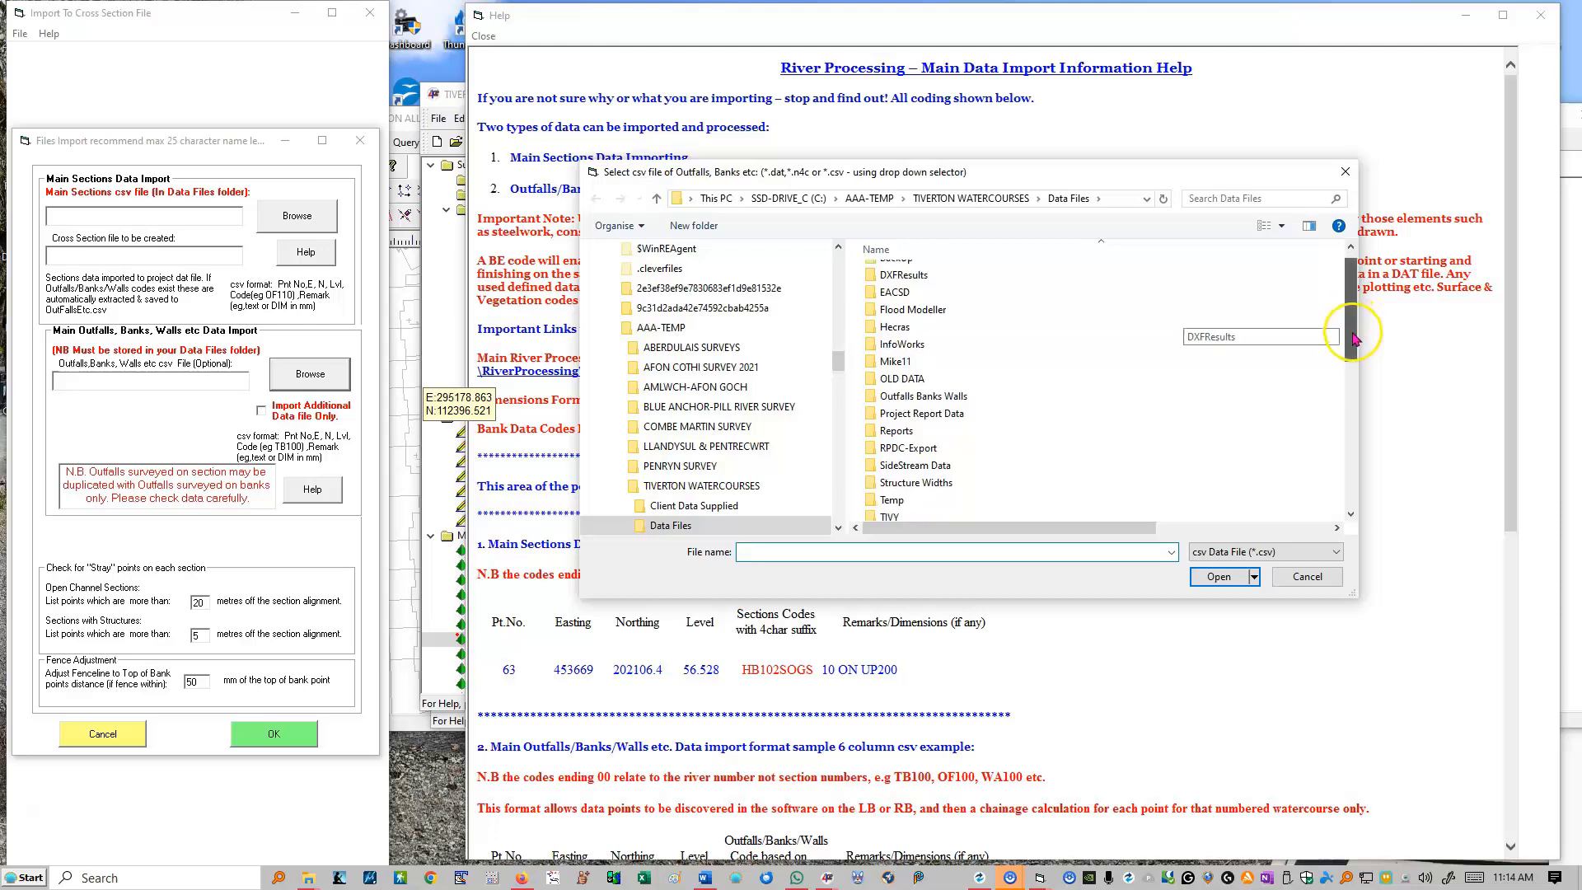
{"action": "left_click_drag", "start_coordinate": [1351, 304], "coordinate": [1336, 516]}
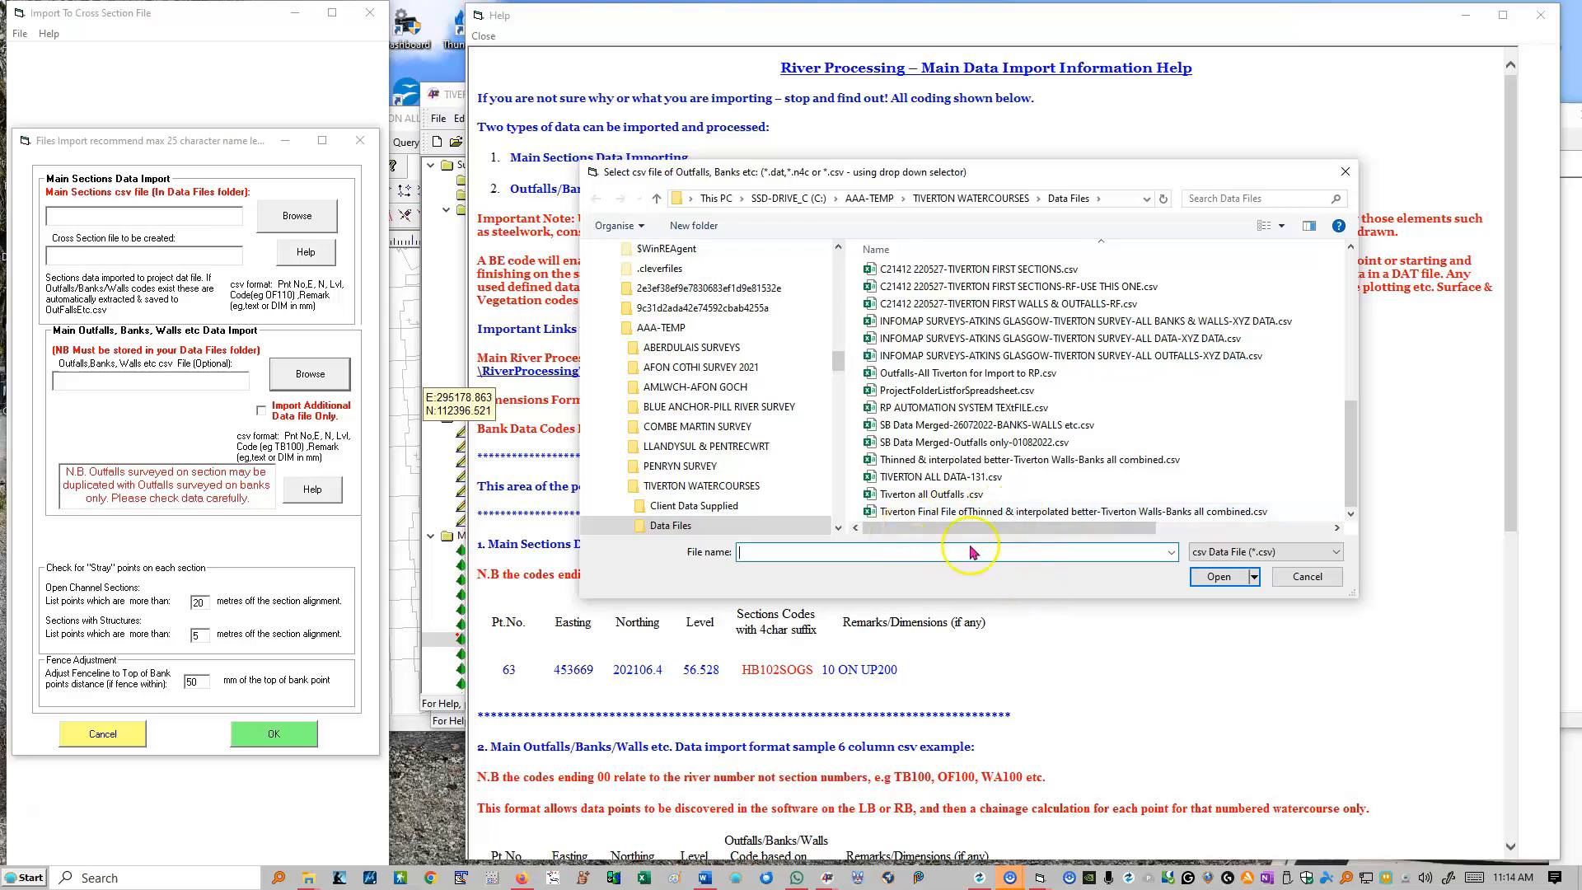
{"action": "double_click", "coordinate": [913, 496]}
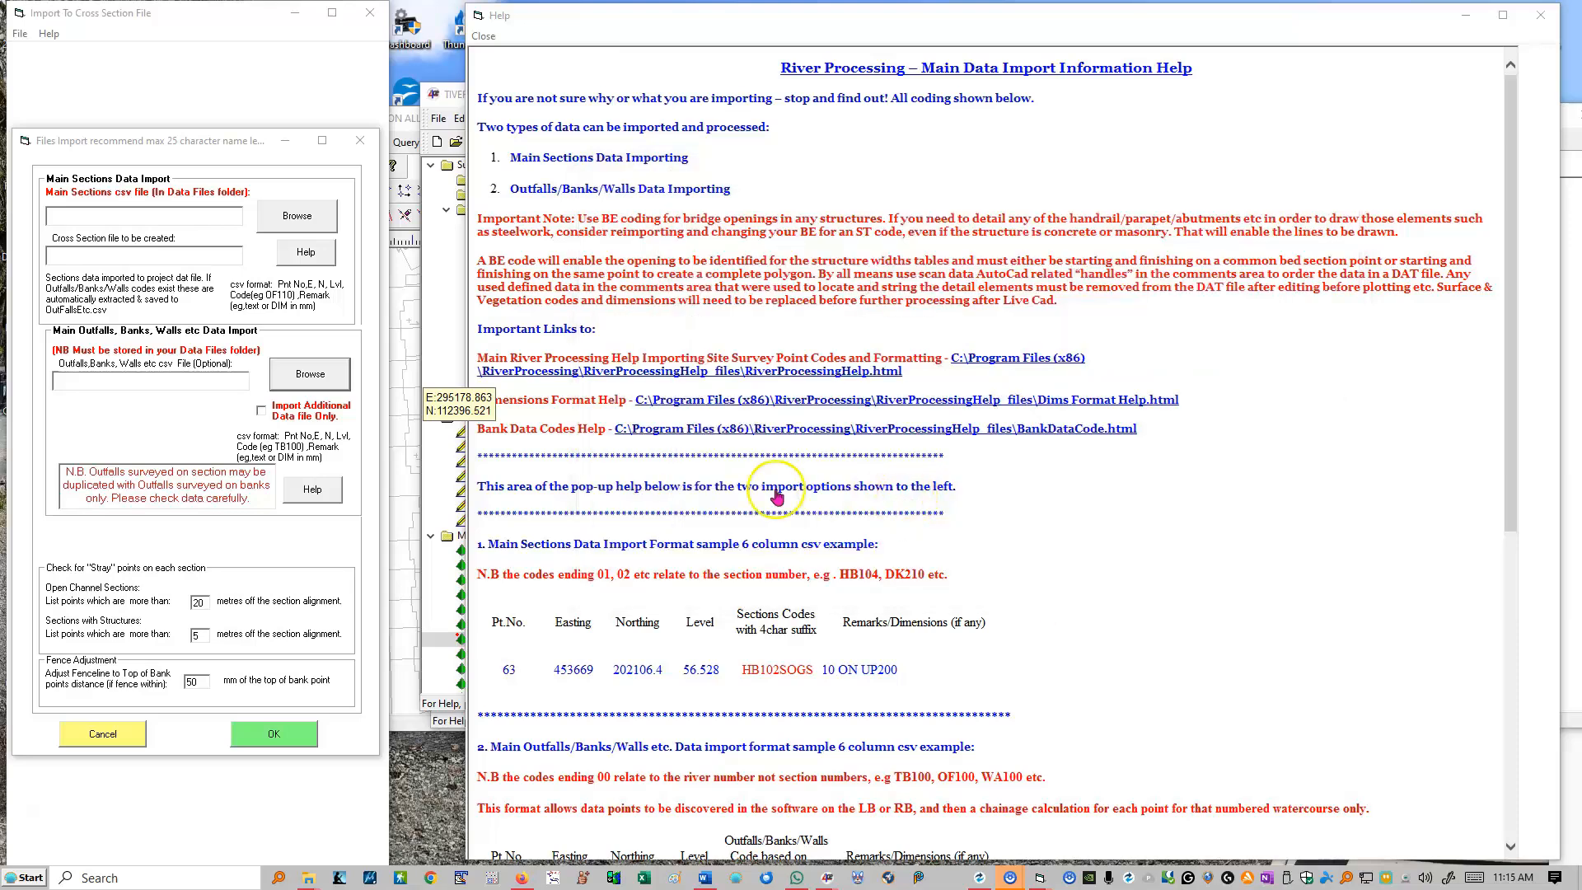
{"action": "left_click", "coordinate": [156, 381]}
{"action": "left_click", "coordinate": [130, 378]}
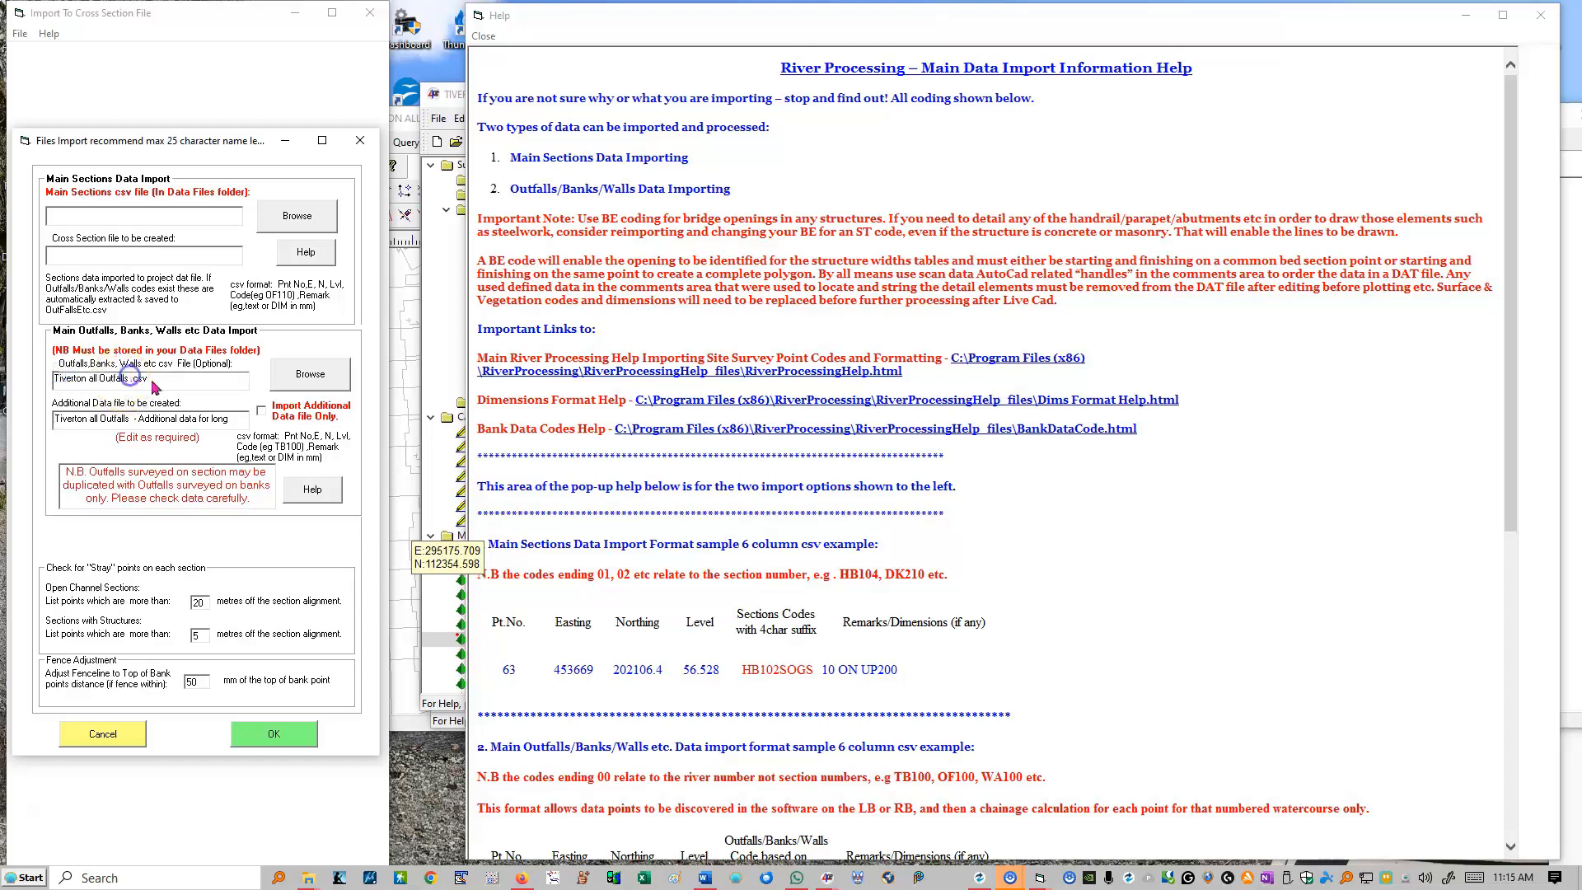
Step: Restrict the import to the additional data file only, and run the outfalls conversion
{"action": "left_click", "coordinate": [262, 413]}
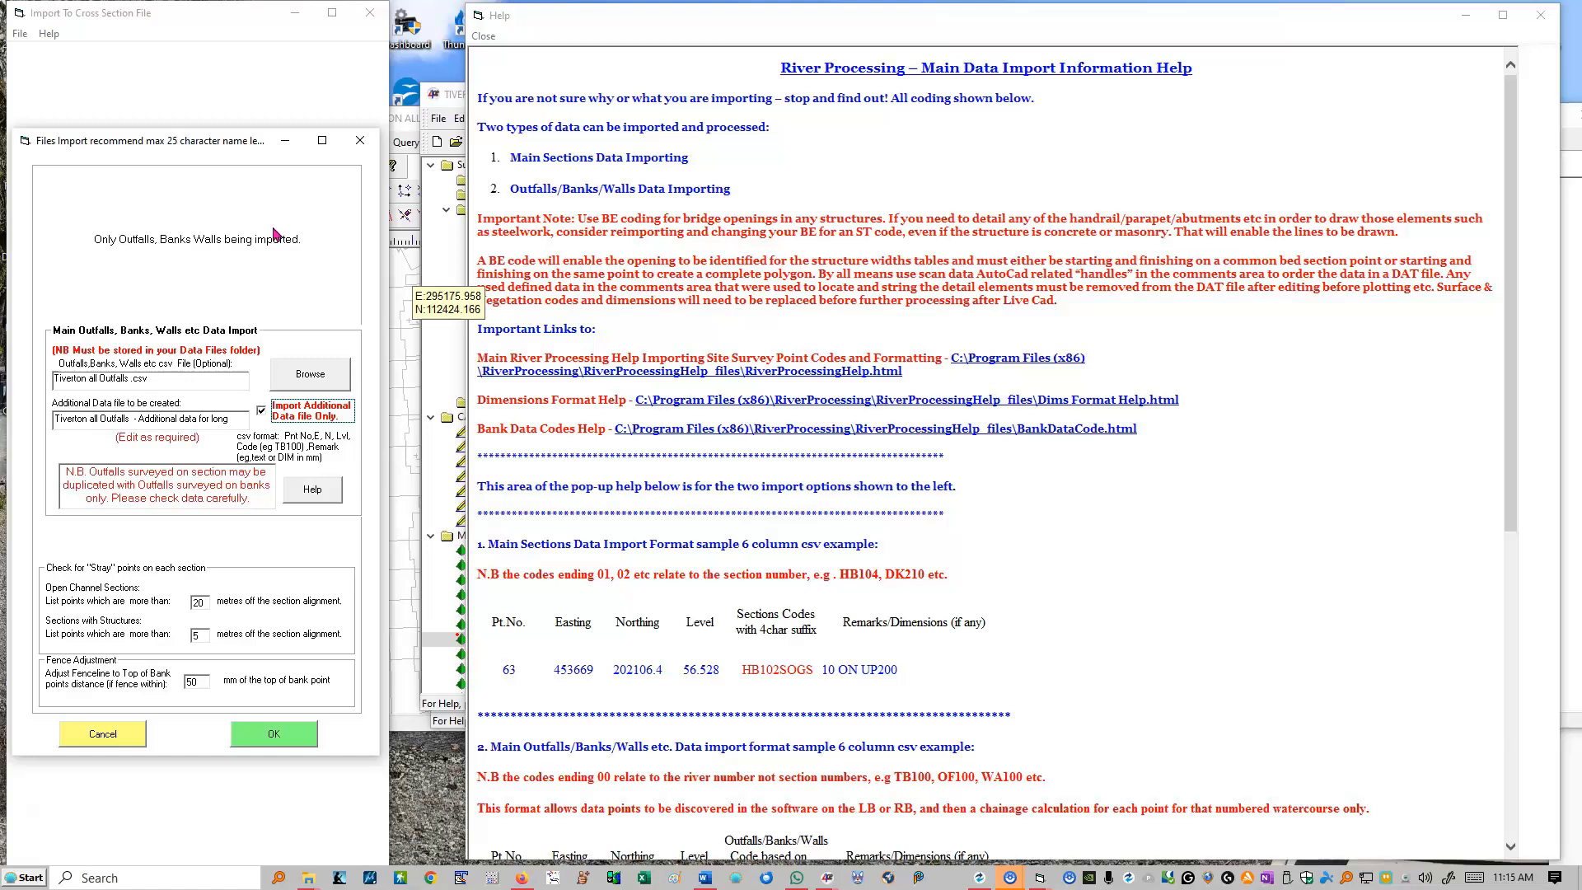
{"action": "left_click", "coordinate": [276, 735]}
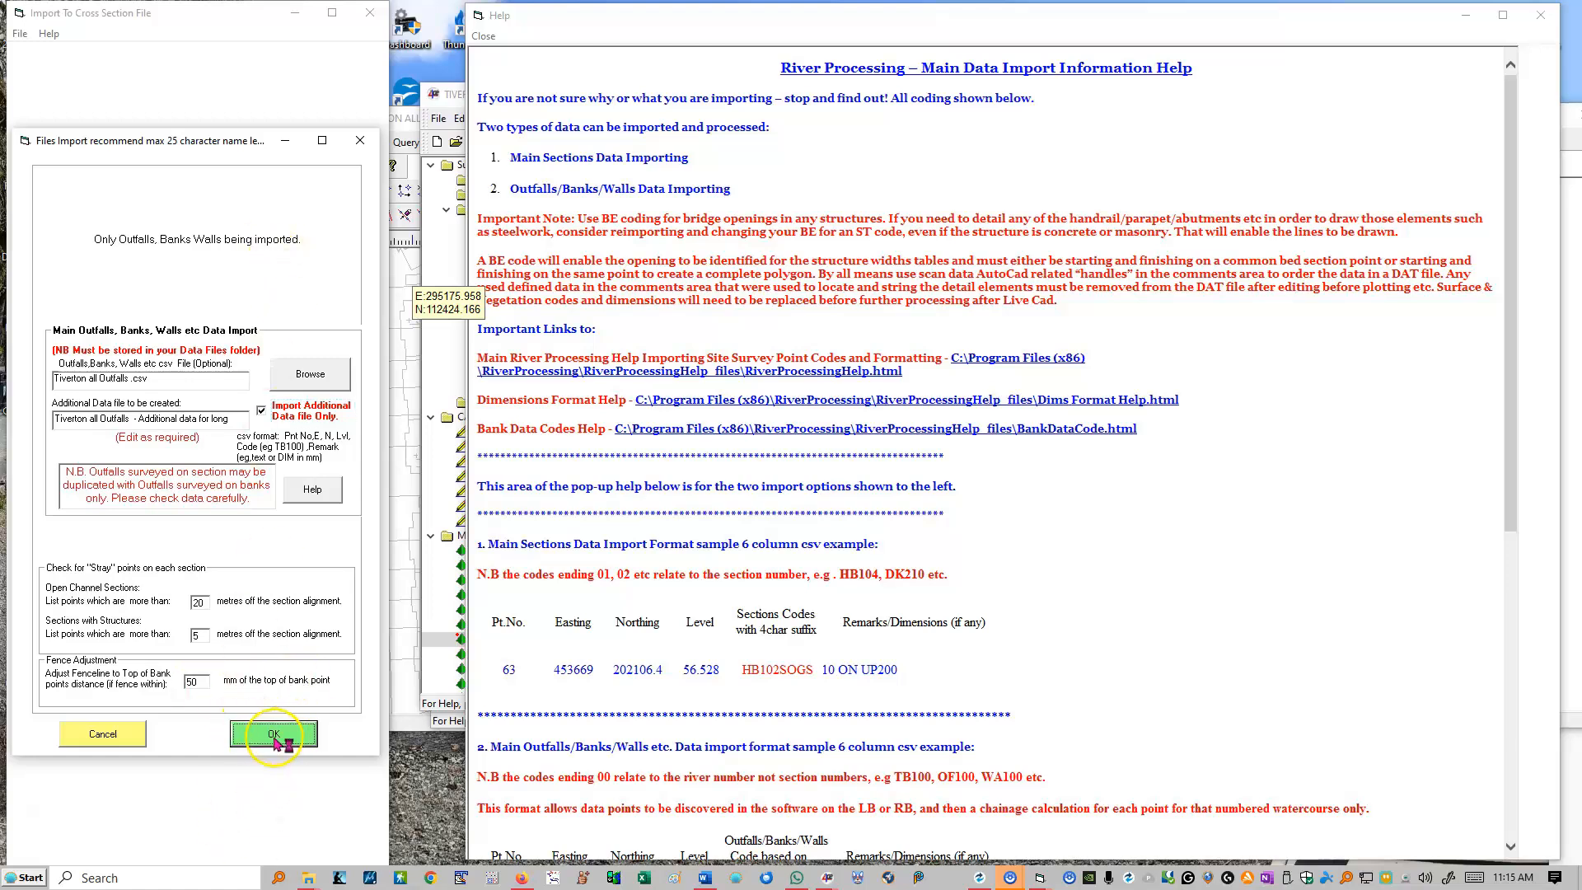
{"action": "left_click", "coordinate": [824, 500]}
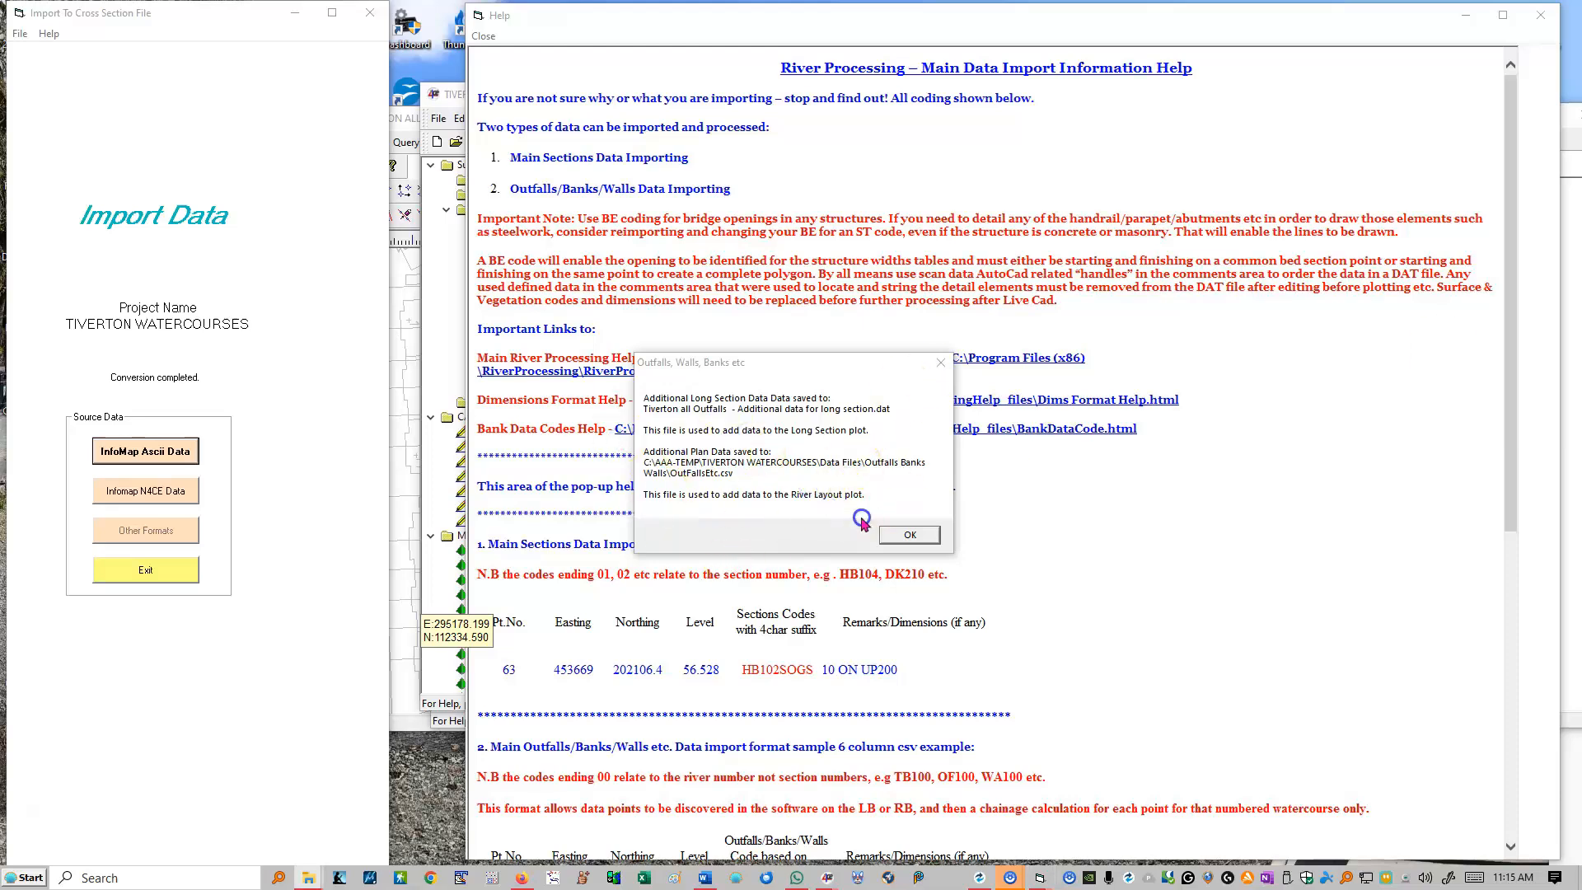
Step: Browse to the Outfalls Banks Walls folder in File Explorer and widen the name column to read the full file names
{"action": "key", "text": "Return"}
{"action": "left_click_drag", "start_coordinate": [631, 286], "coordinate": [559, 258]}
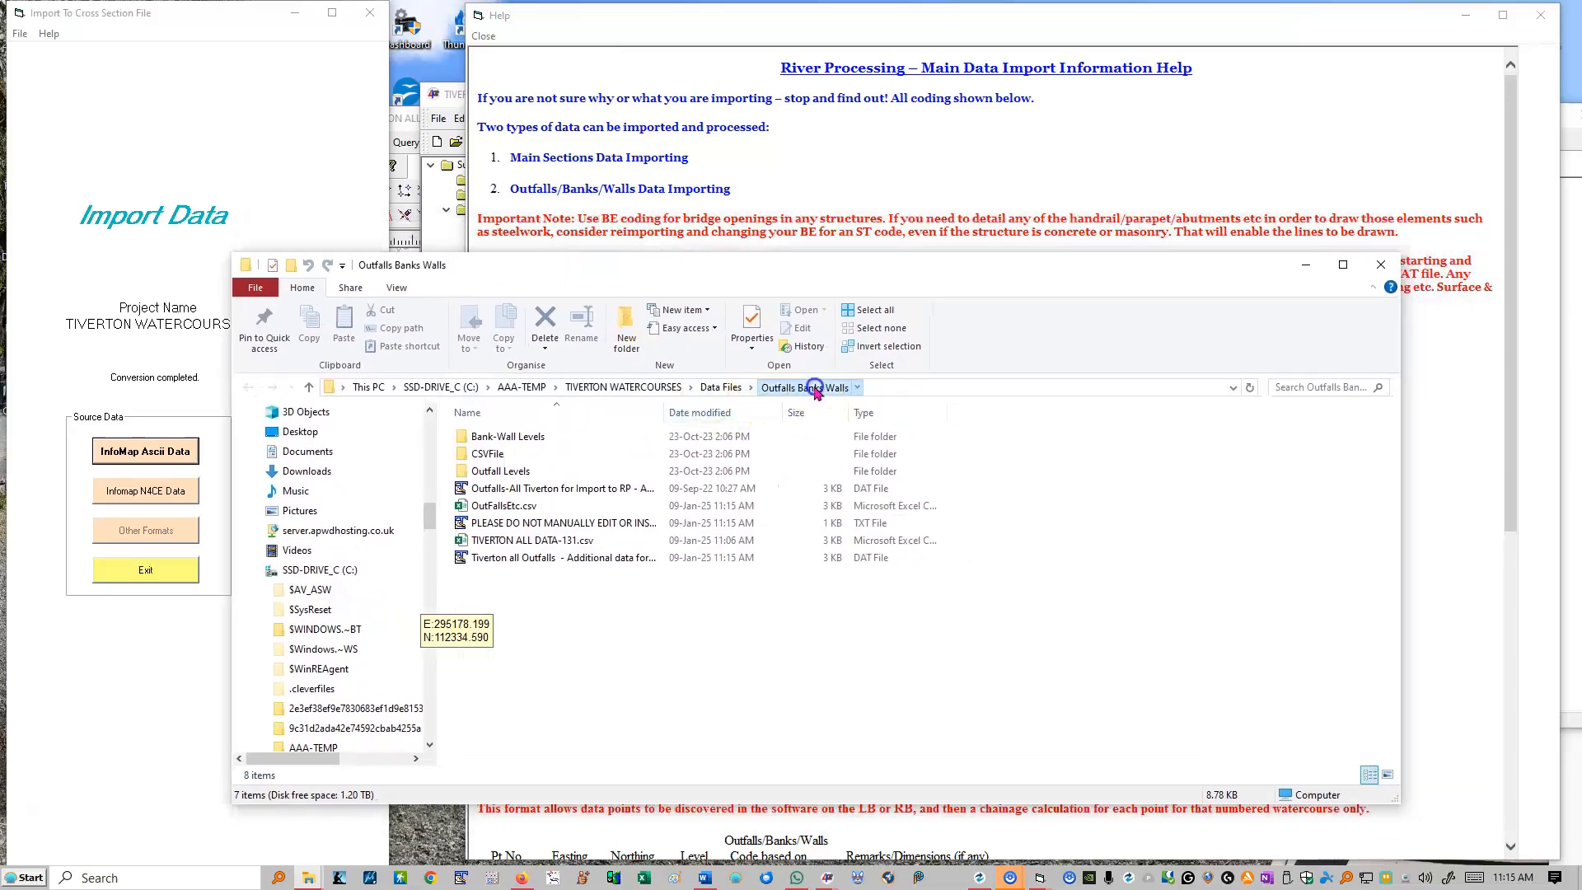
{"action": "left_click", "coordinate": [720, 387]}
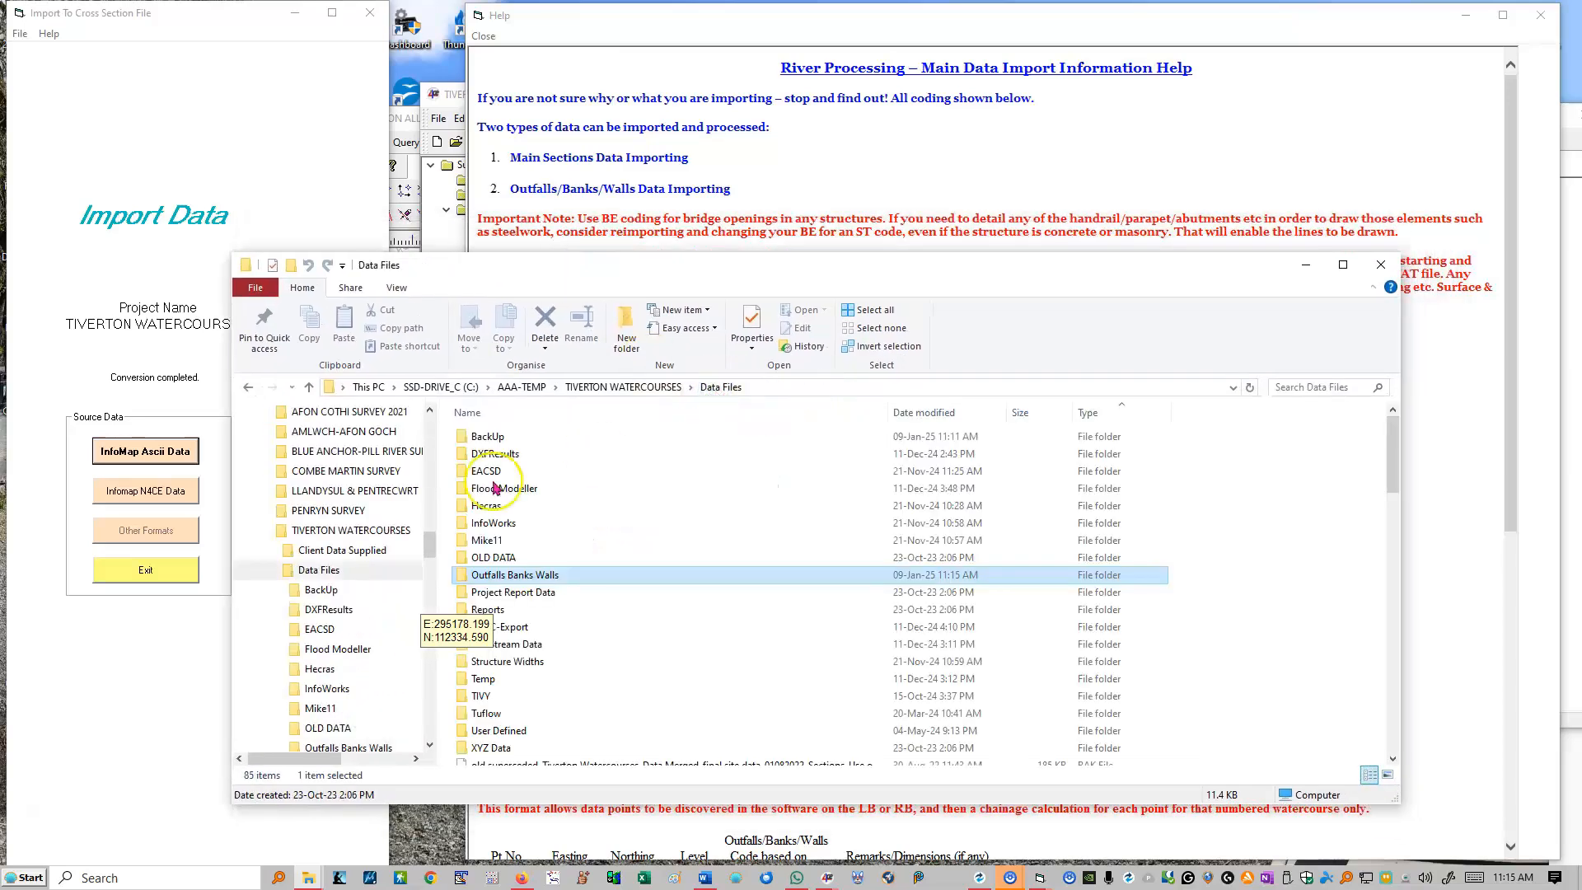
{"action": "double_click", "coordinate": [506, 575]}
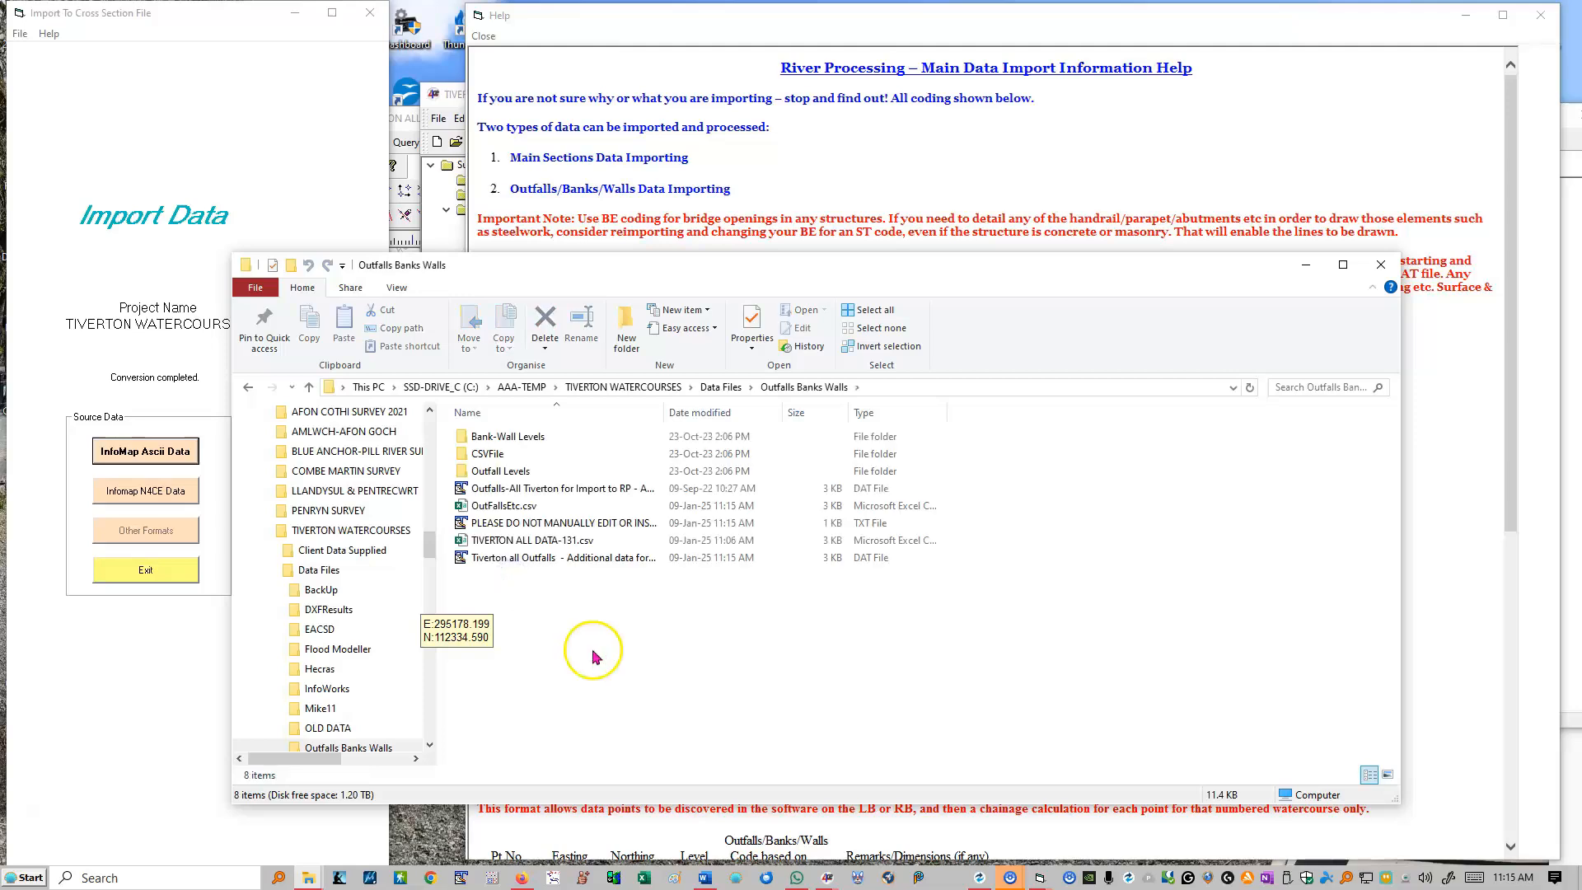
{"action": "left_click_drag", "start_coordinate": [665, 413], "coordinate": [855, 466]}
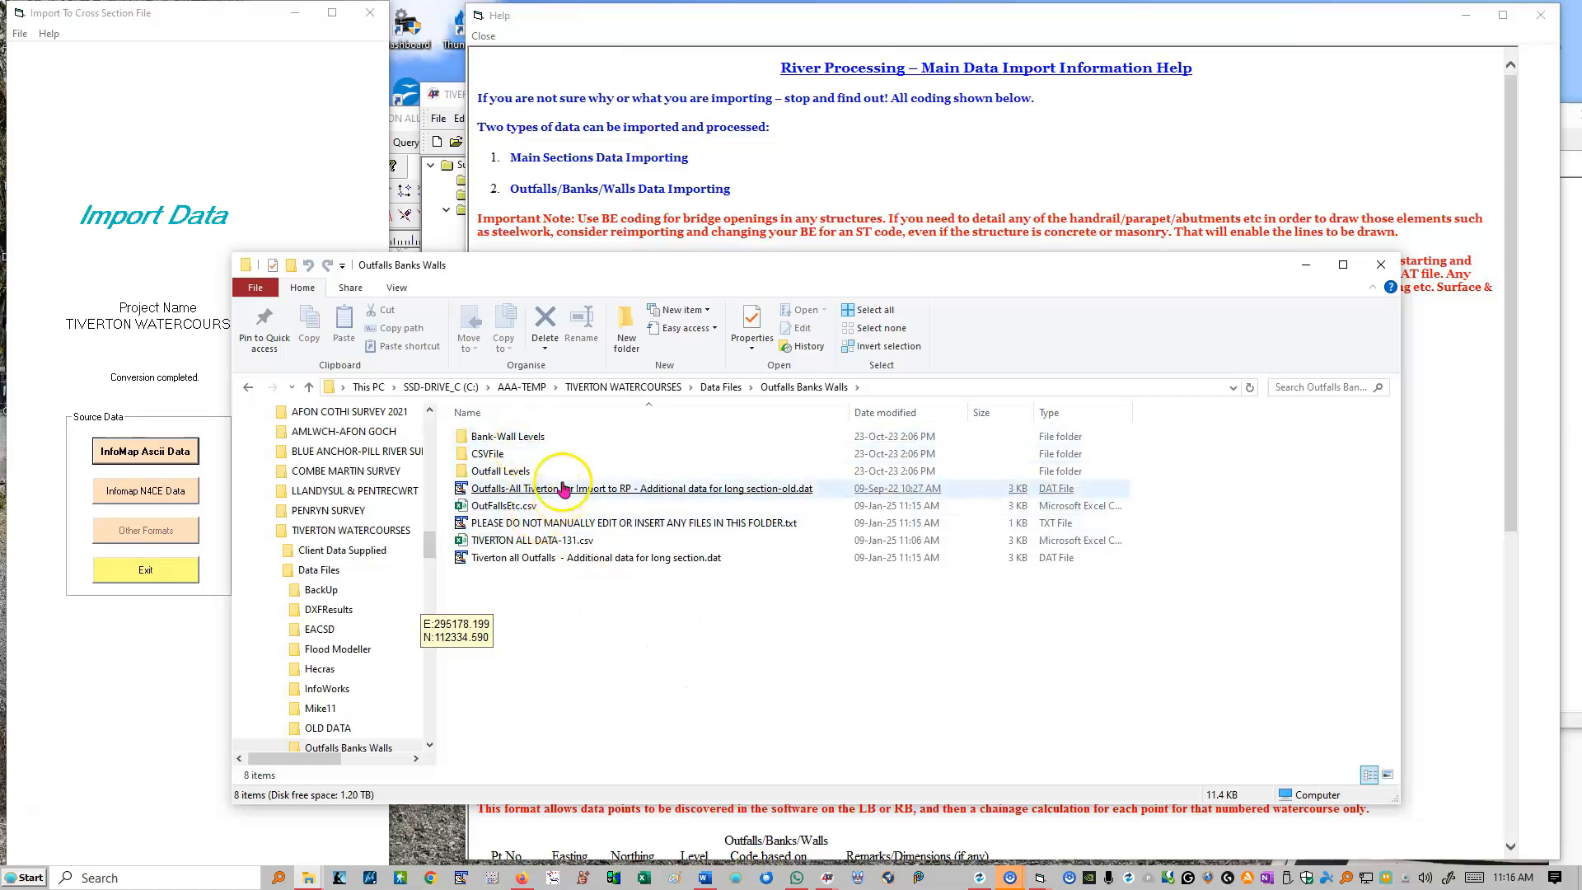
Step: Examine the outfall codes, levels and coordinates in OutFallsEtc.csv in Excel, and close the file without saving
{"action": "left_click", "coordinate": [493, 508]}
{"action": "double_click", "coordinate": [493, 507]}
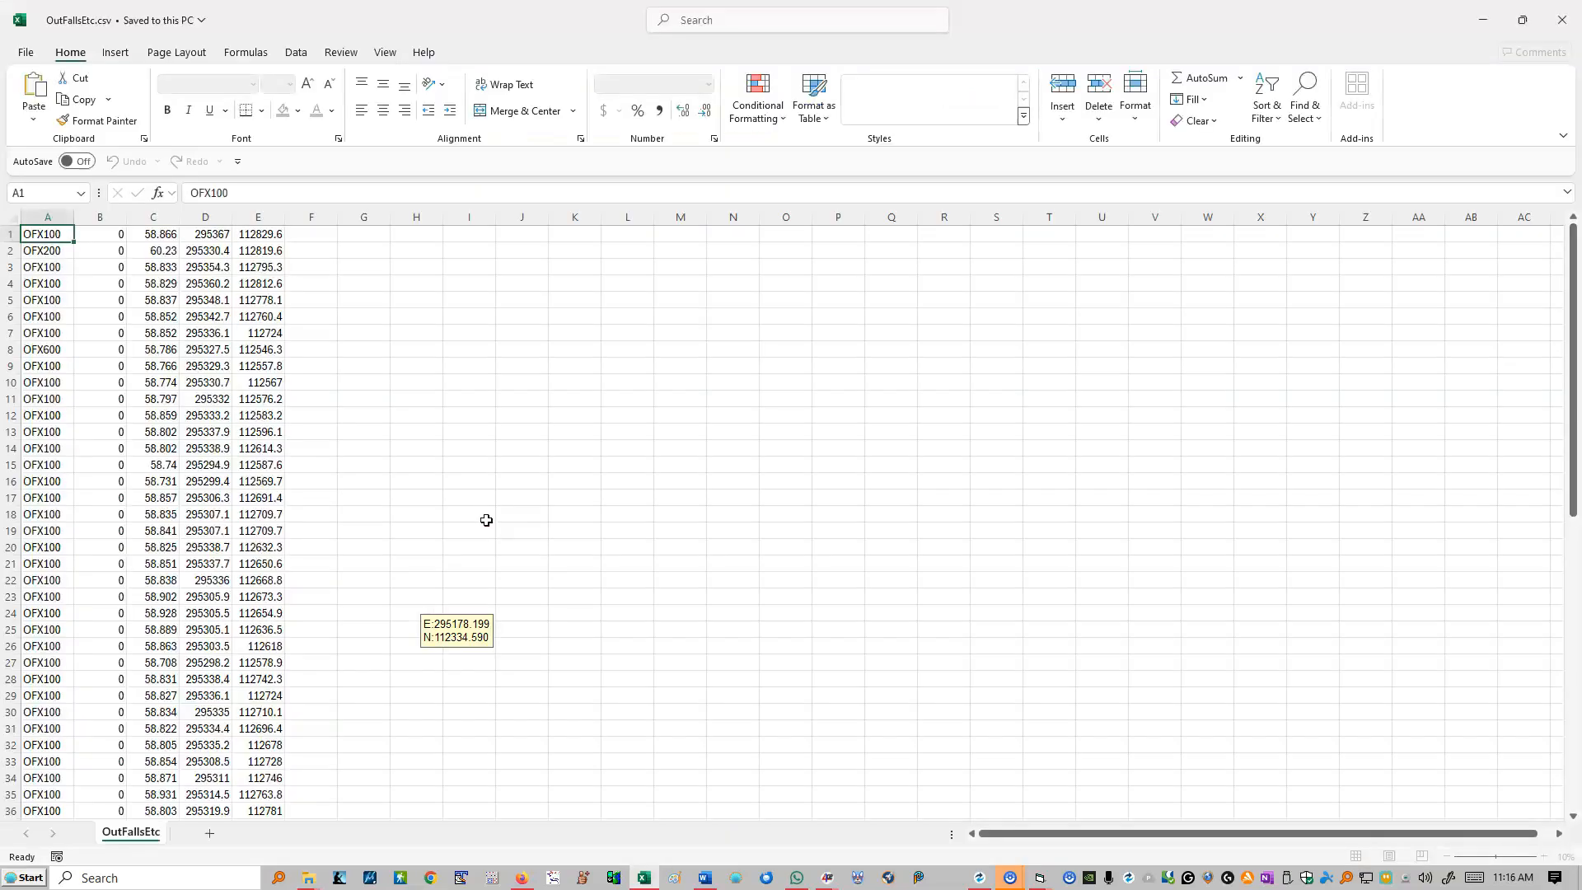
{"action": "left_click_drag", "start_coordinate": [73, 217], "coordinate": [151, 236]}
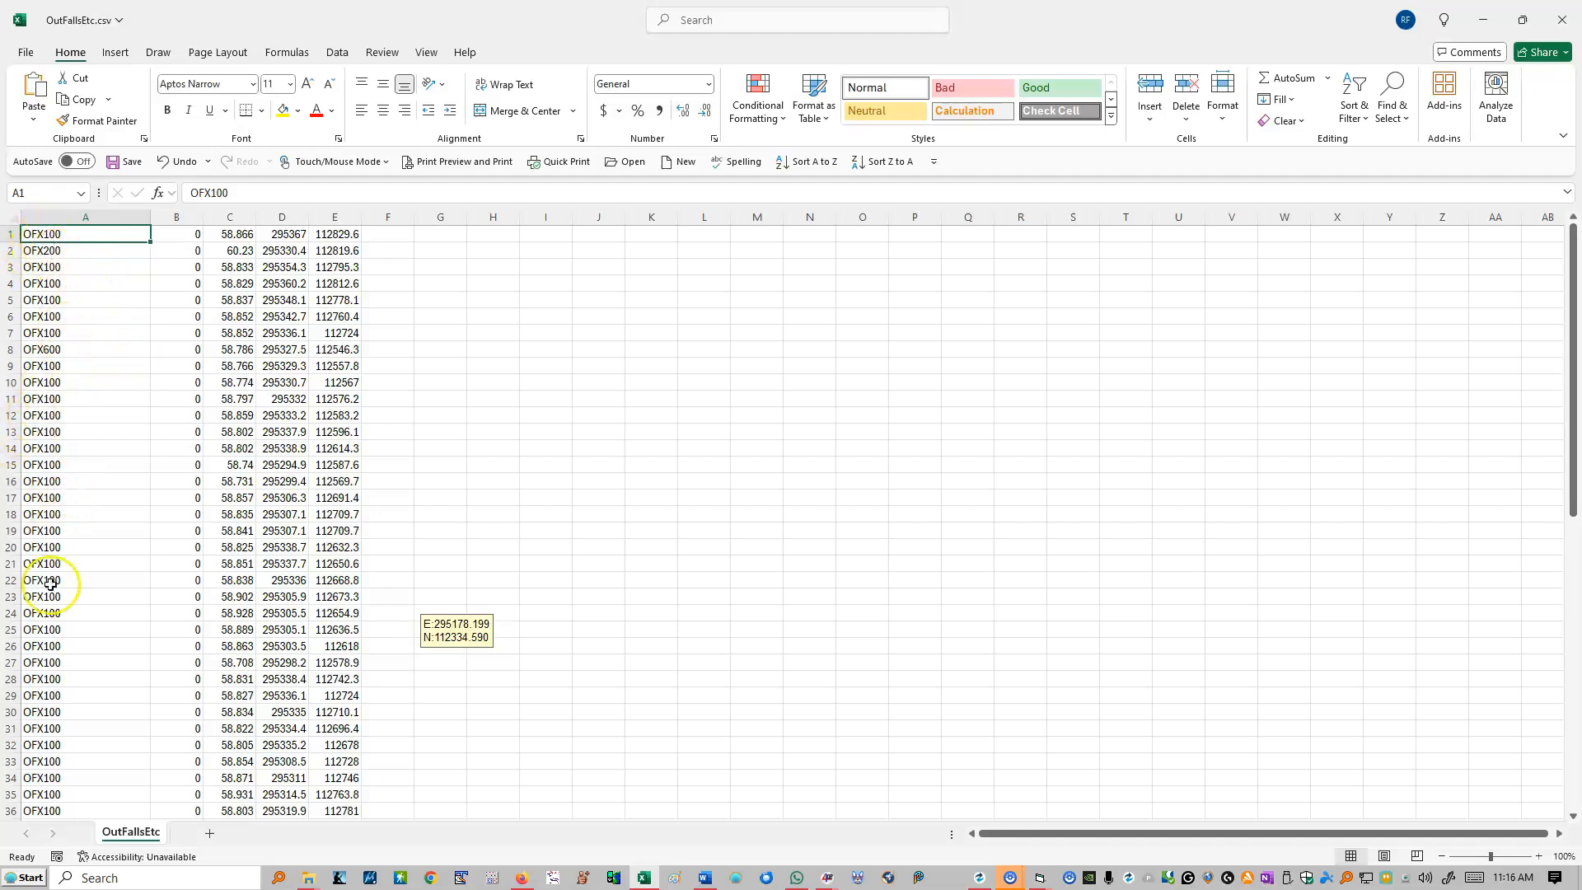
{"action": "left_click", "coordinate": [46, 548]}
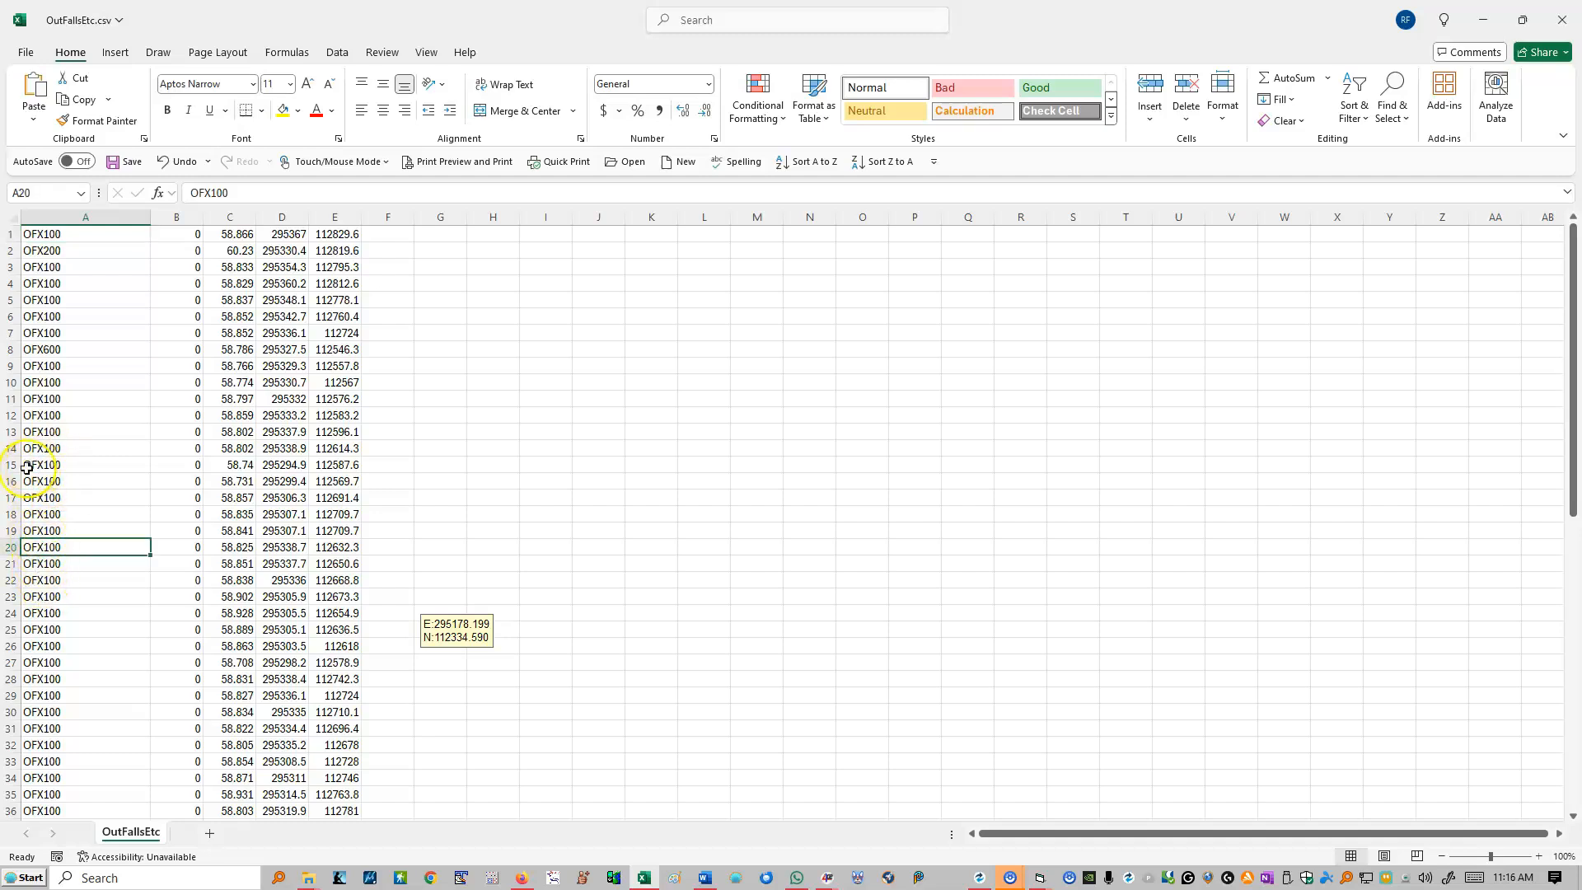
{"action": "left_click", "coordinate": [234, 217]}
{"action": "left_click", "coordinate": [282, 217]}
{"action": "left_click", "coordinate": [337, 217]}
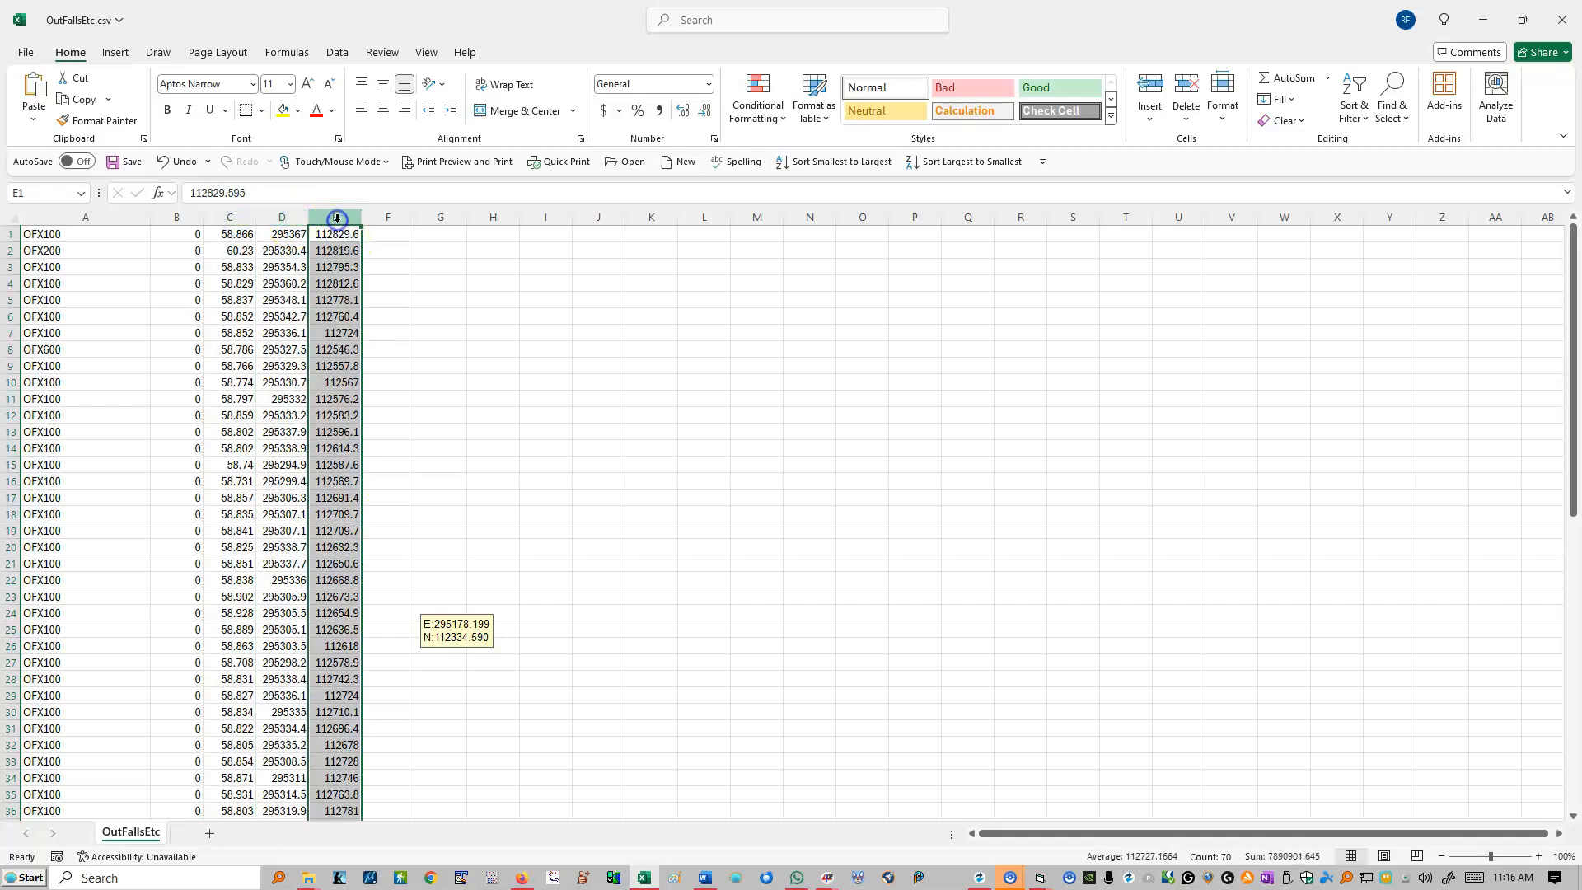
{"action": "left_click", "coordinate": [1561, 19]}
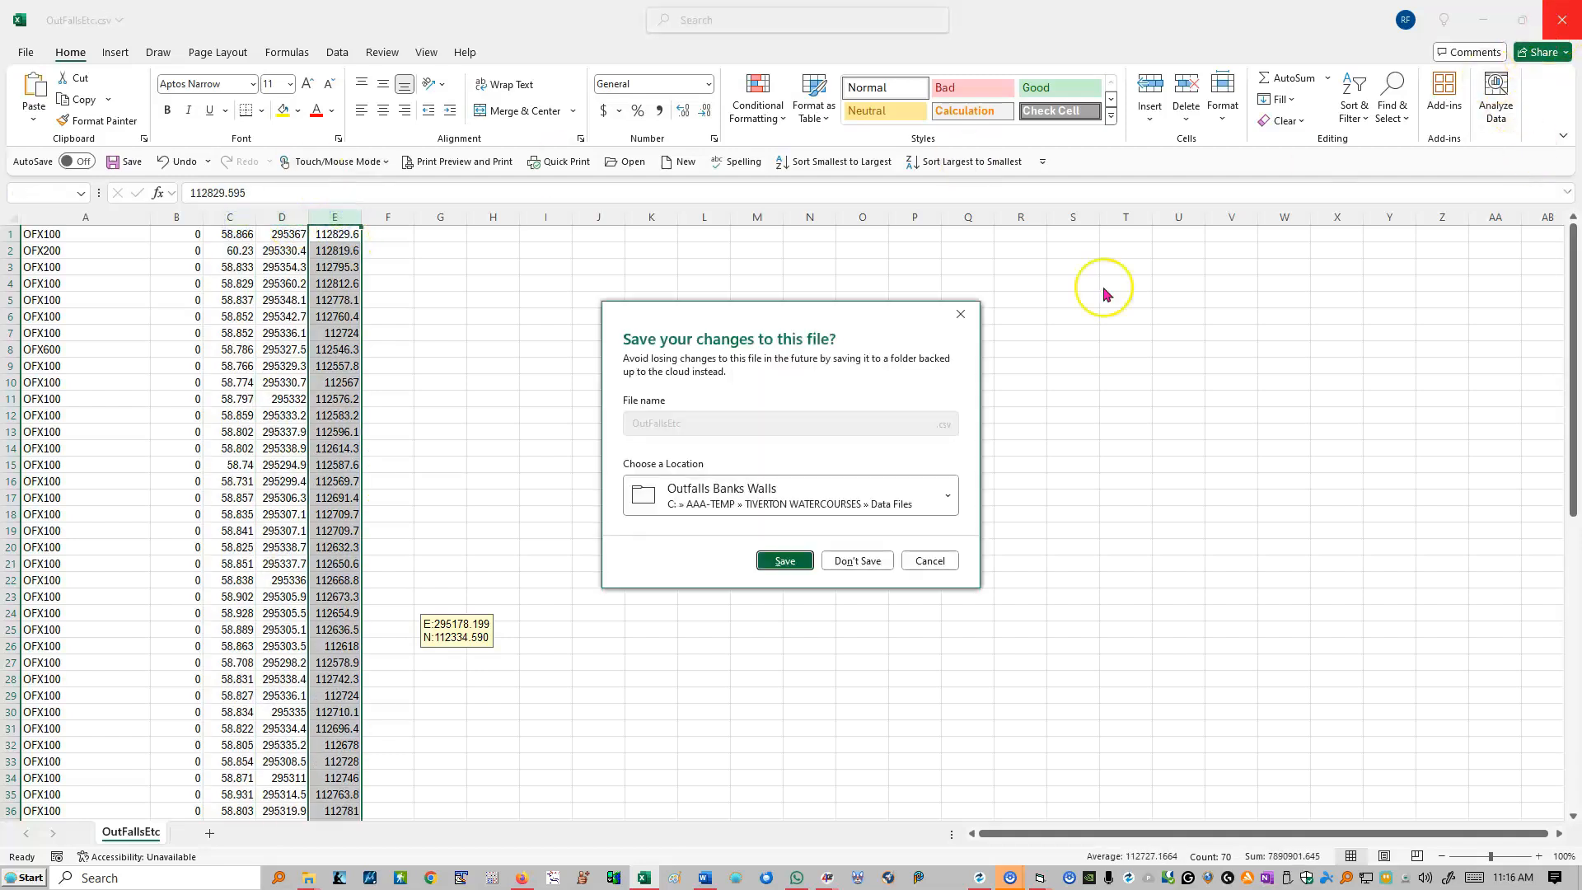
{"action": "left_click", "coordinate": [861, 562]}
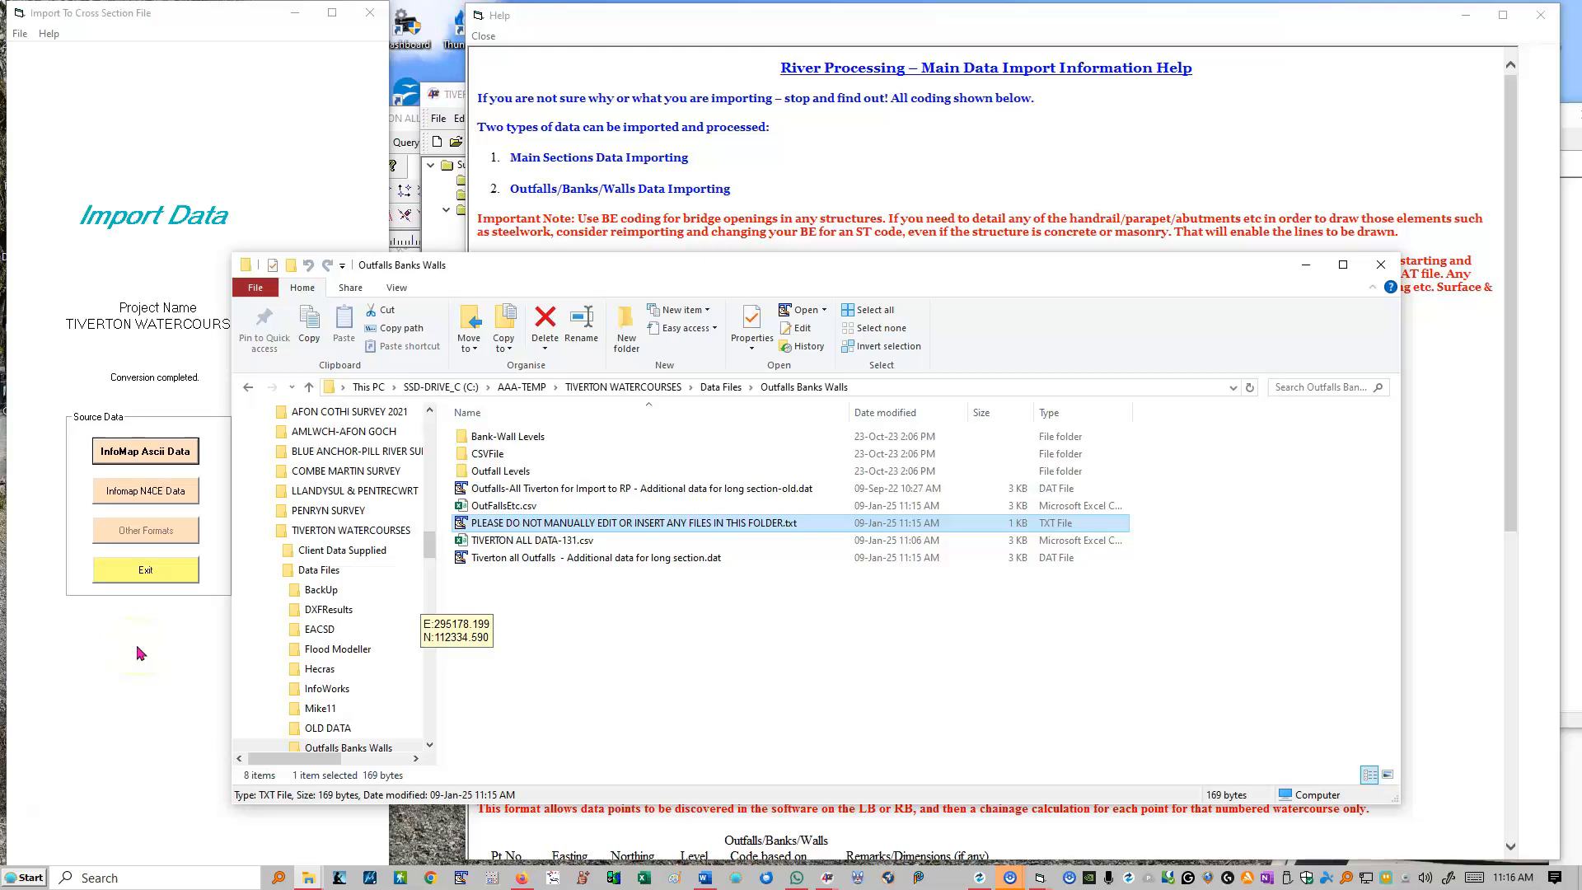
Step: Acknowledge the saved outfalls files message, decline viewing the results, and exit the data import to the main menu
{"action": "left_click", "coordinate": [157, 570]}
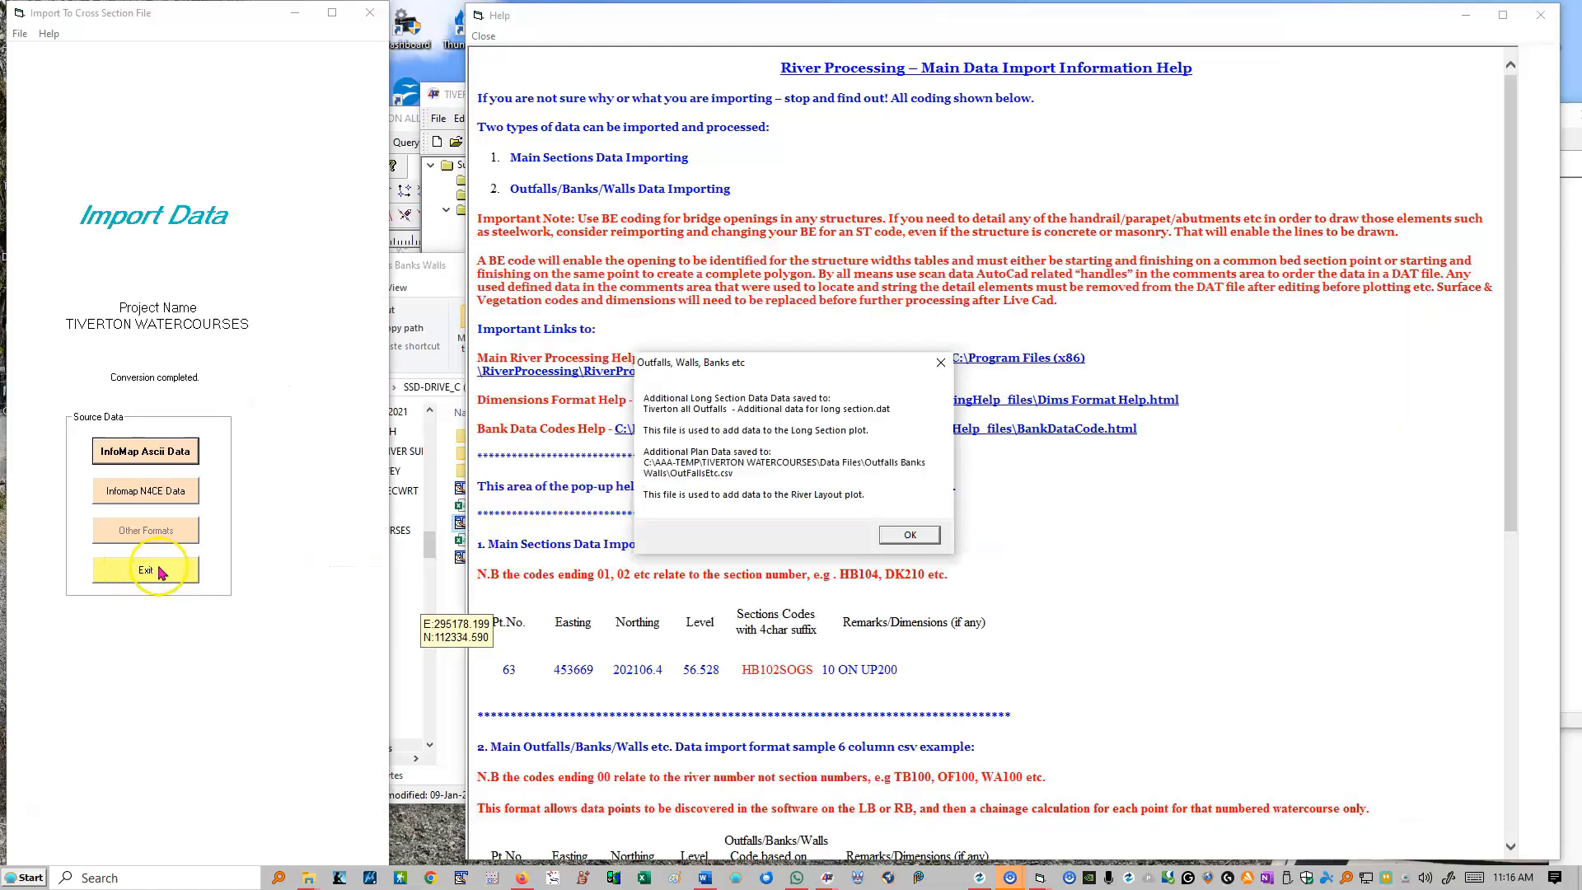
{"action": "left_click", "coordinate": [904, 533]}
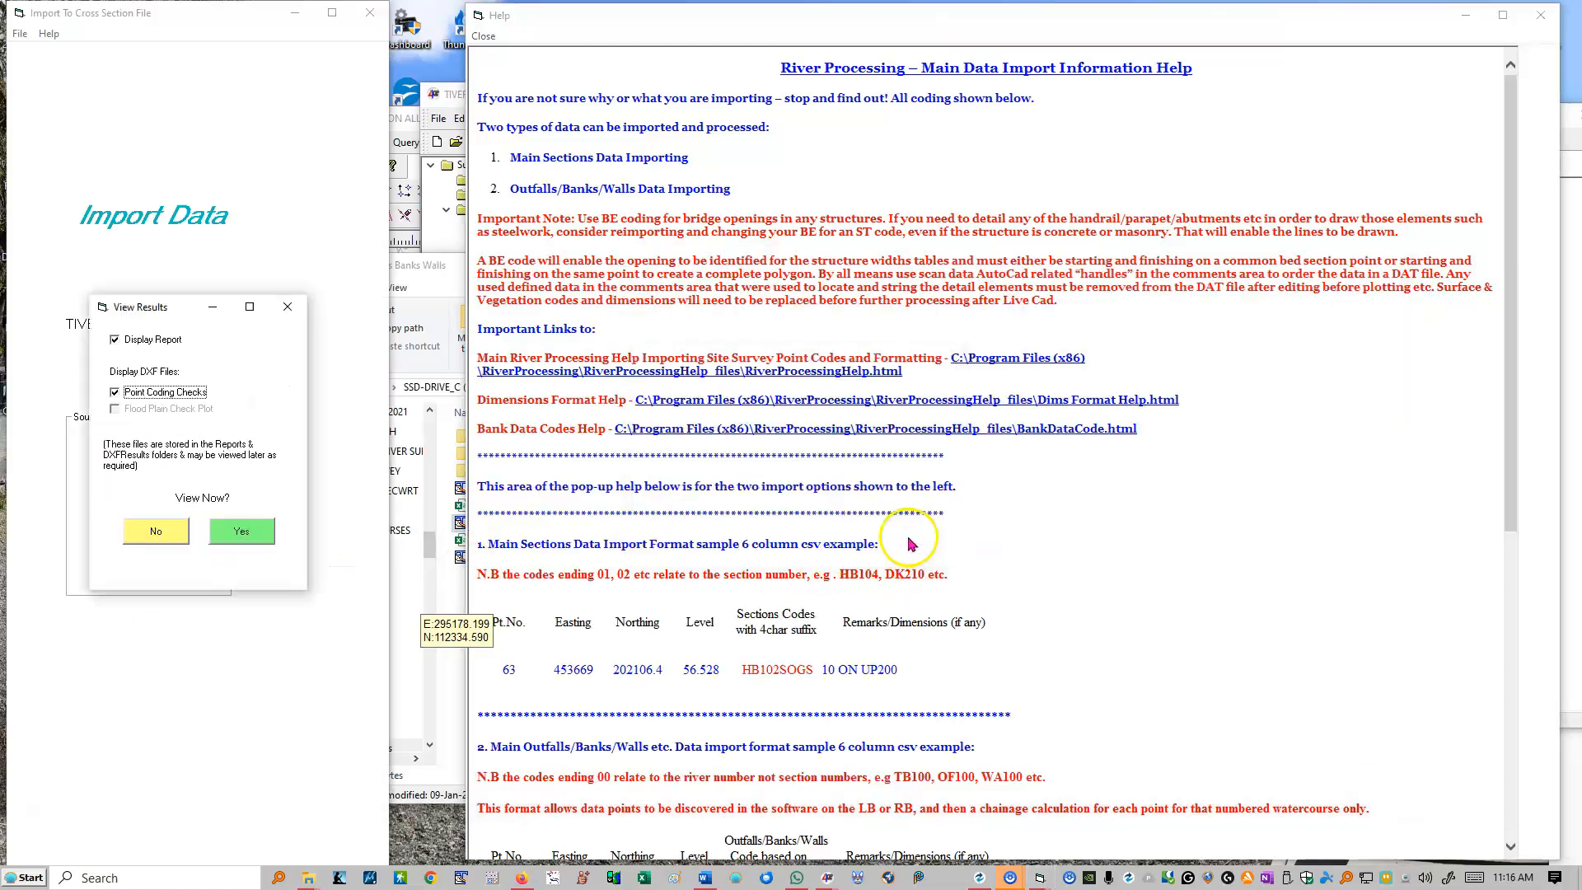
{"action": "left_click", "coordinate": [156, 533]}
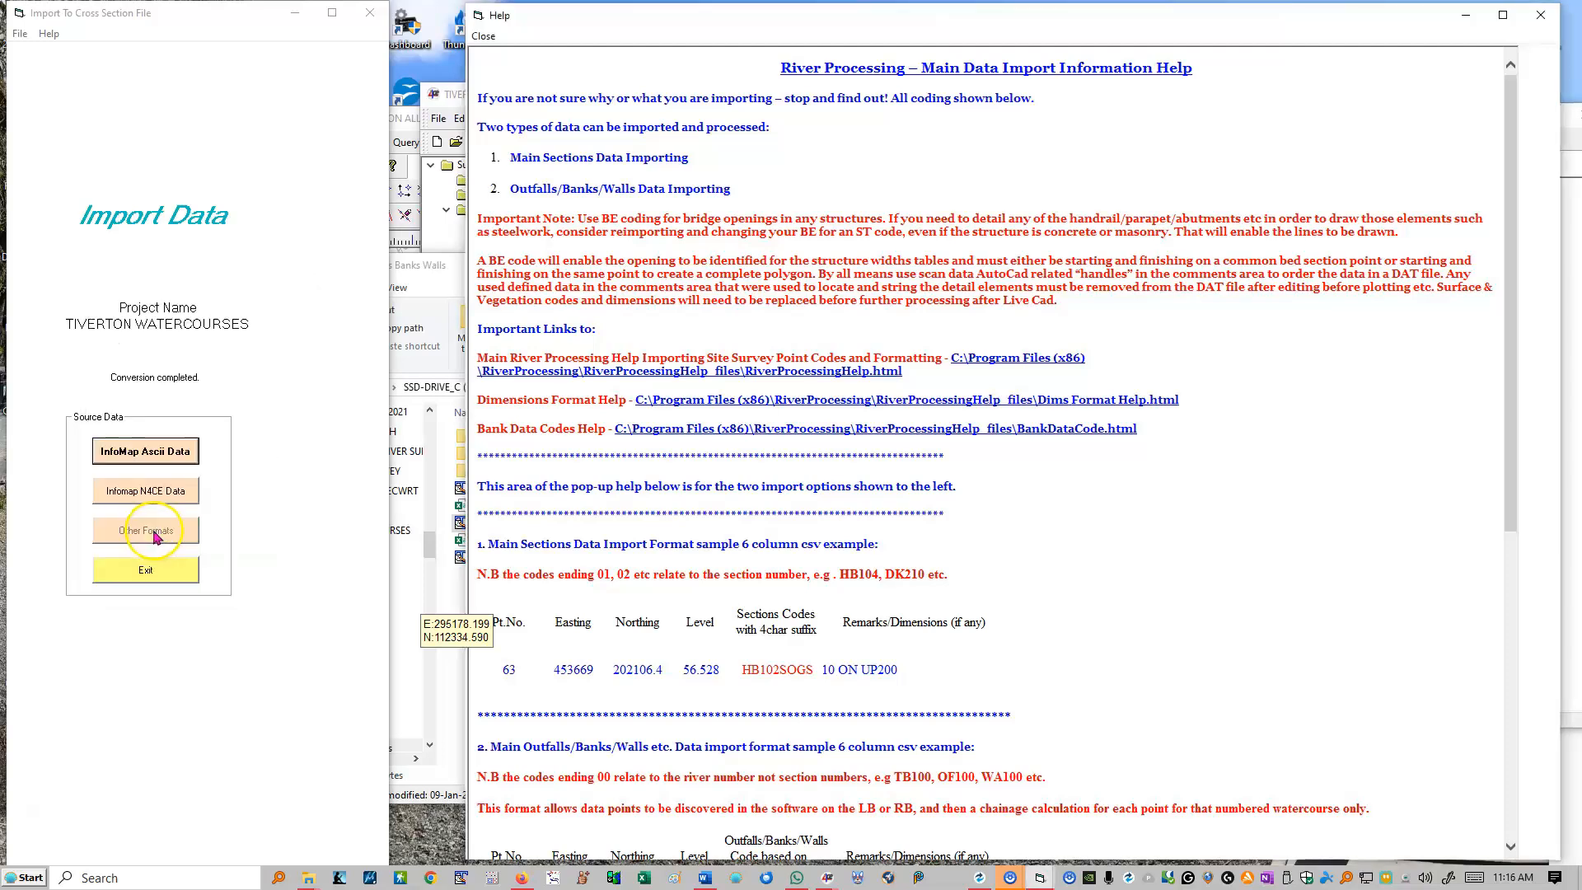
{"action": "left_click", "coordinate": [156, 570]}
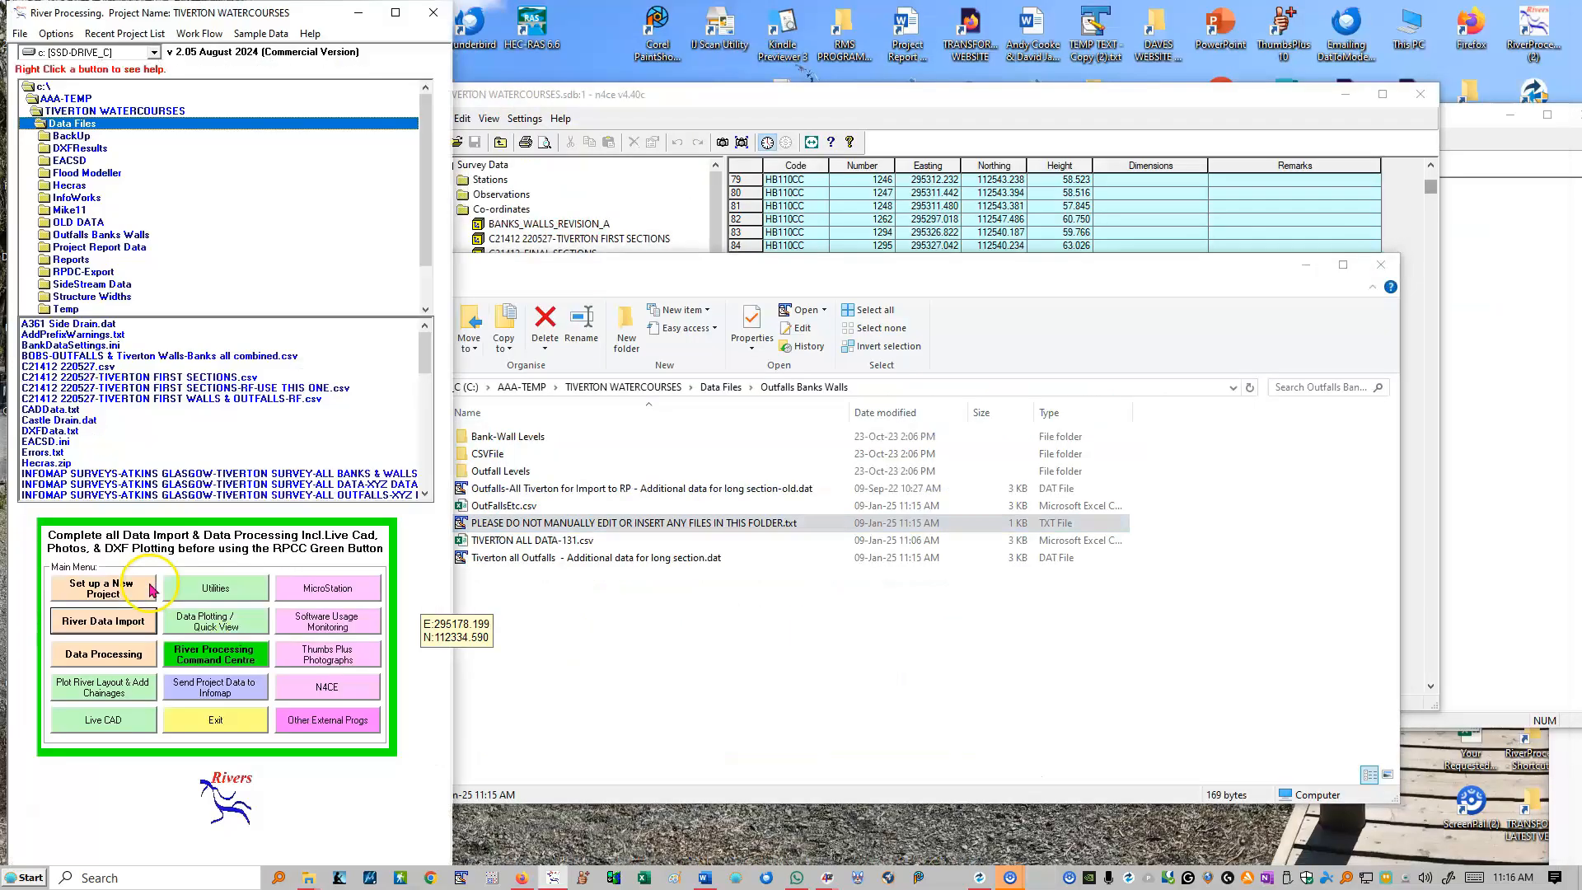